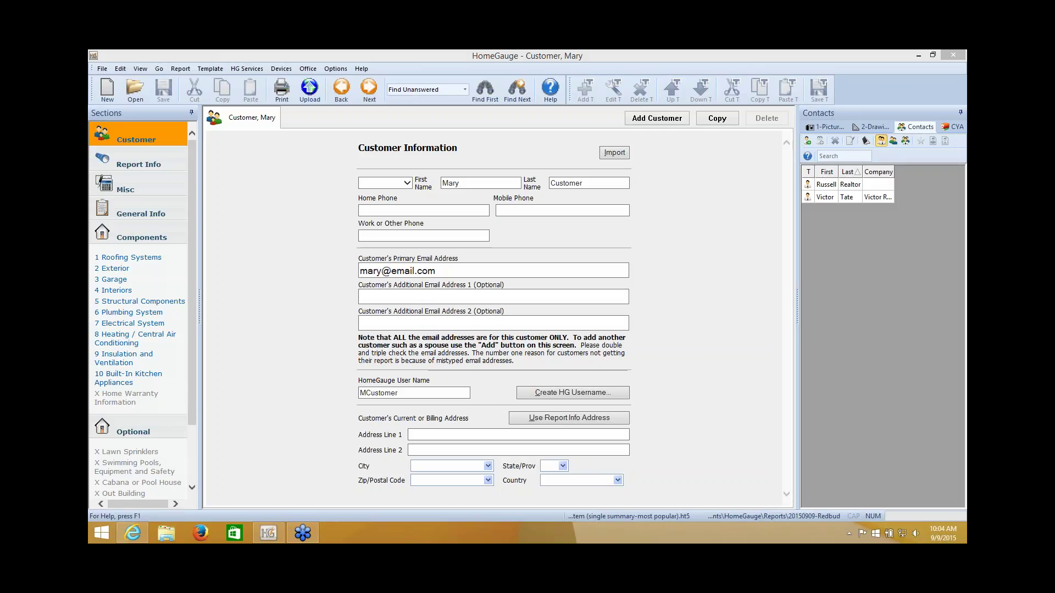
# Step: Enter the inspector's HomeGauge Services username and password with Always Remember Password enabled
pyautogui.click(239, 70)
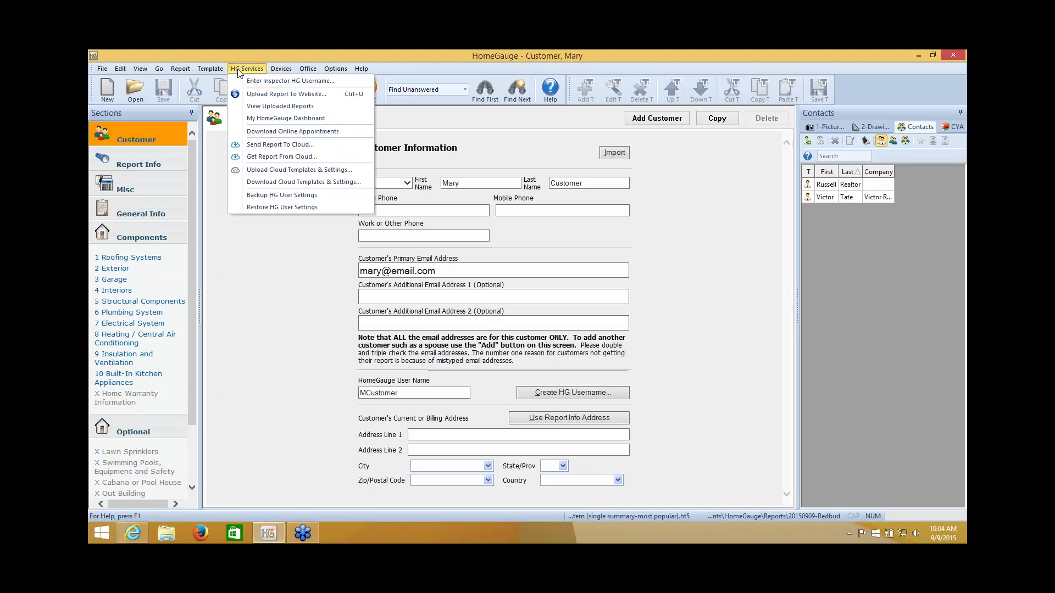
pyautogui.click(270, 82)
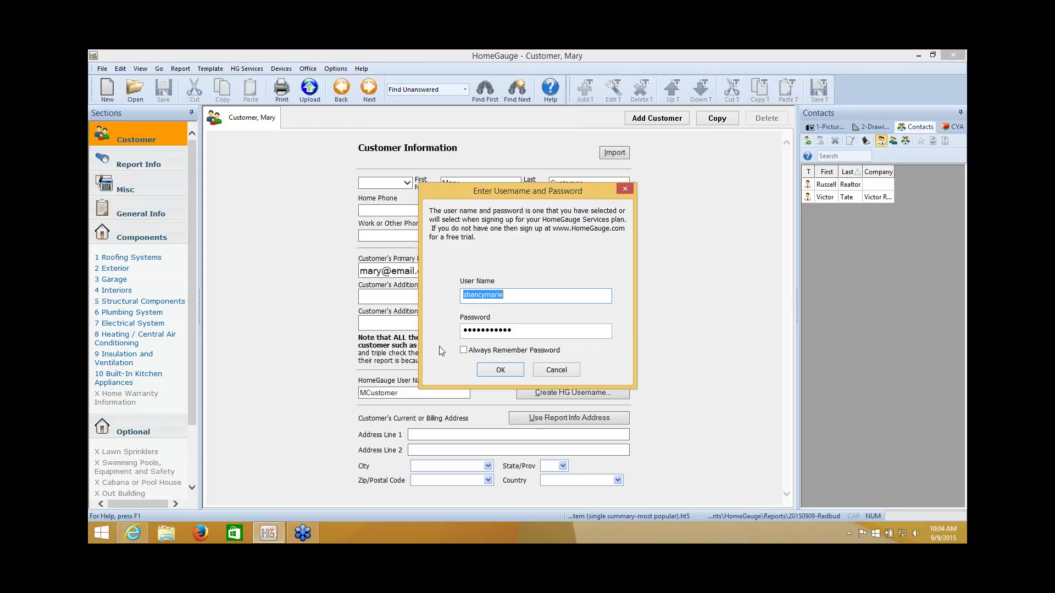
pyautogui.click(463, 351)
pyautogui.click(501, 371)
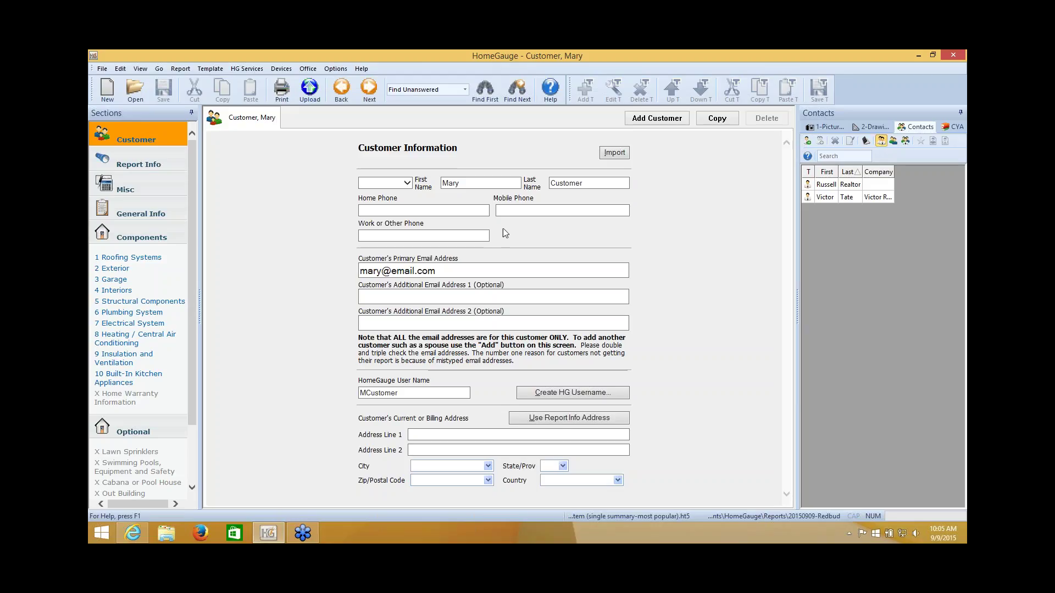
# Step: Replace Redbud with EastWest so the Report ID reads 20150909-EastWest, then go to Misc
pyautogui.doubleClick(382, 393)
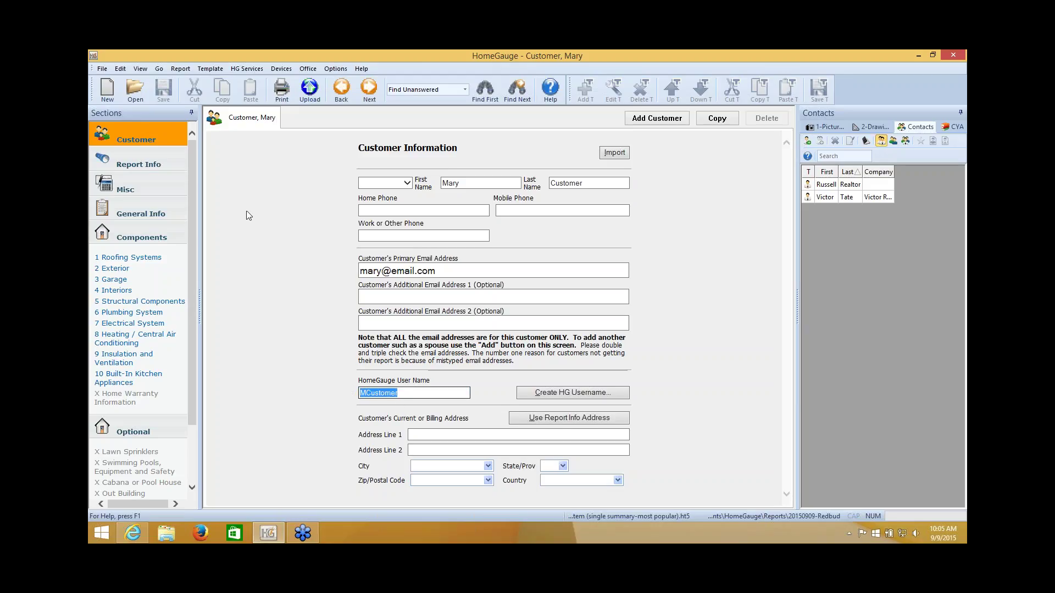
pyautogui.click(154, 166)
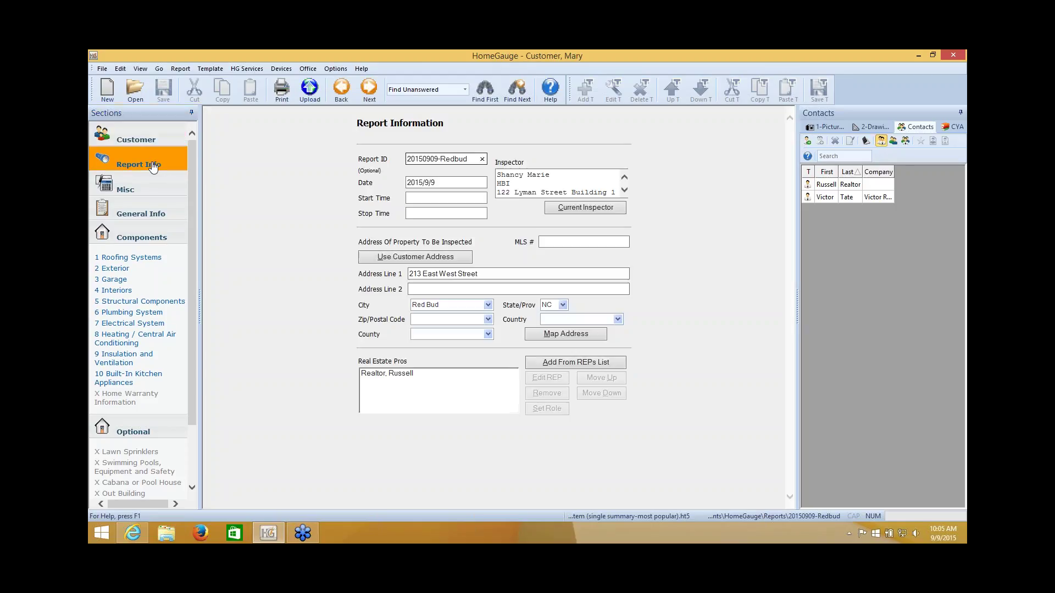
pyautogui.click(466, 156)
pyautogui.doubleClick(463, 156)
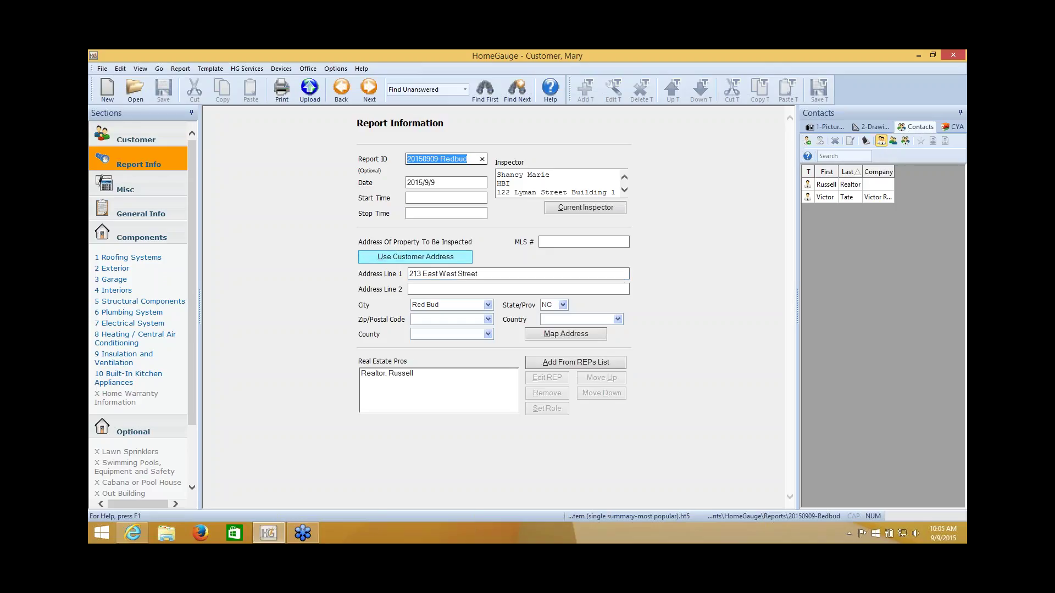
pyautogui.click(469, 159)
pyautogui.moveTo(468, 159); pyautogui.dragTo(443, 160)
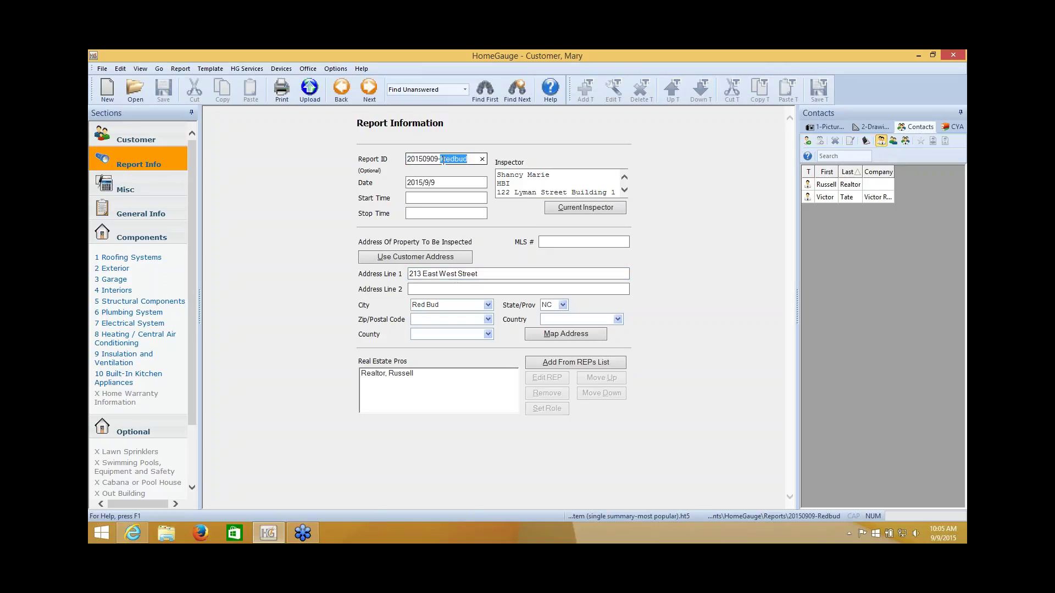
pyautogui.write('EastWest')
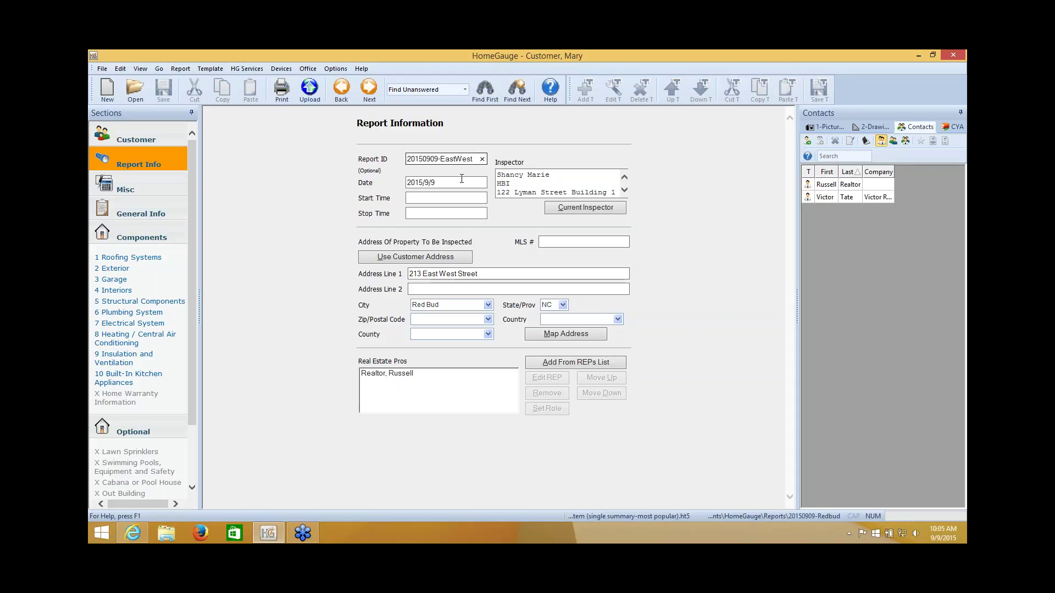
pyautogui.click(476, 275)
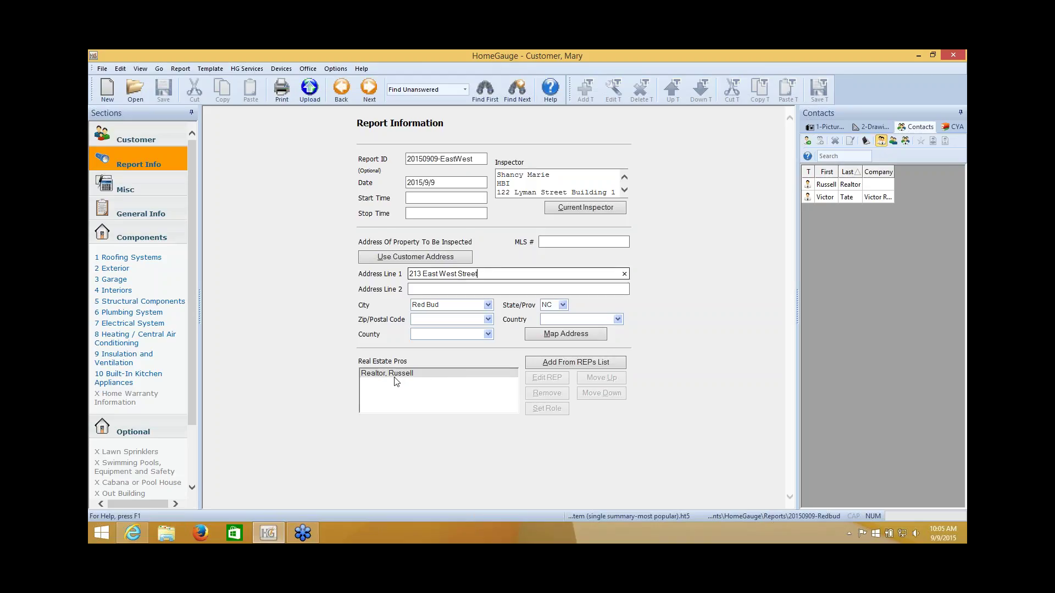
pyautogui.click(708, 235)
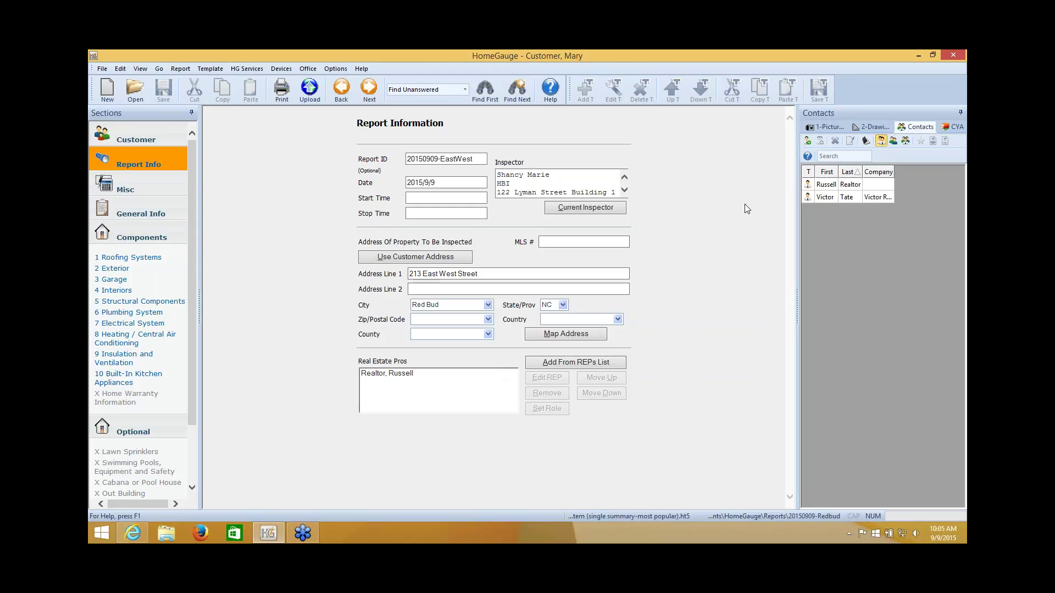
pyautogui.click(168, 182)
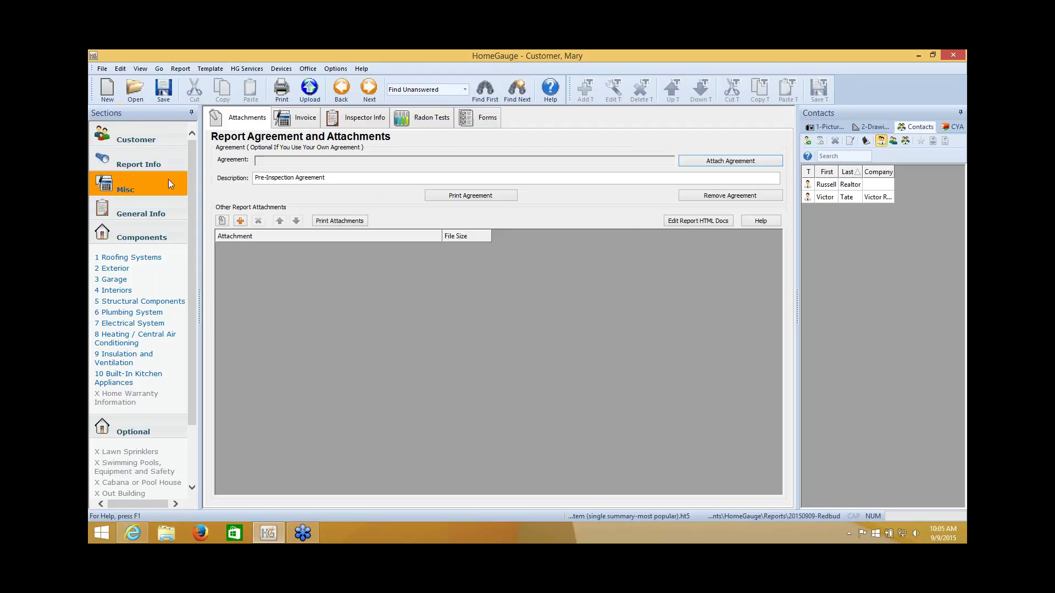
# Step: Save the report and start the upload with Pre Inspection Agreement Only as a separate document
pyautogui.click(163, 90)
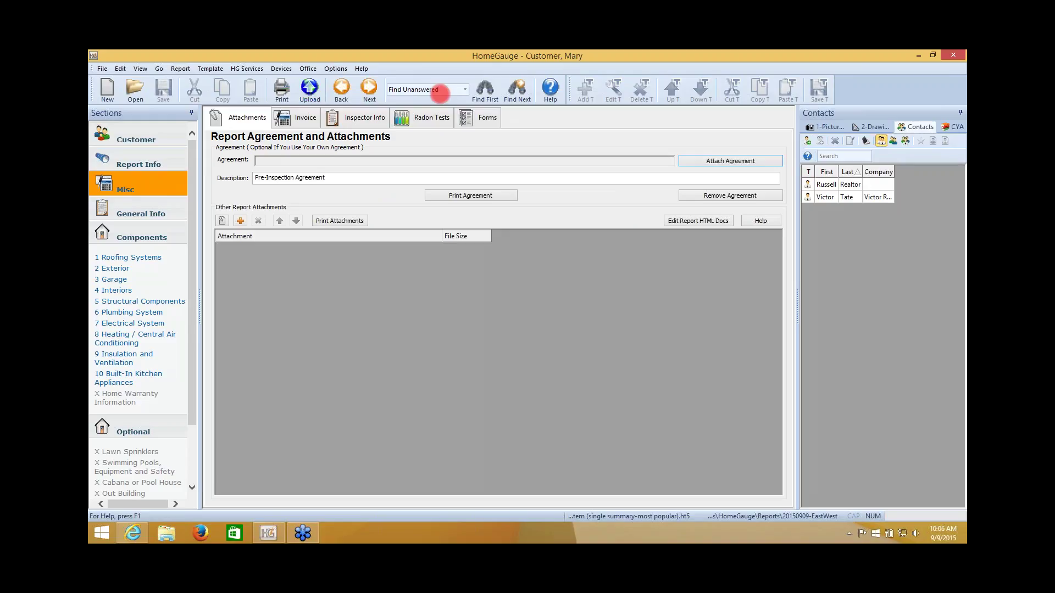
pyautogui.click(317, 93)
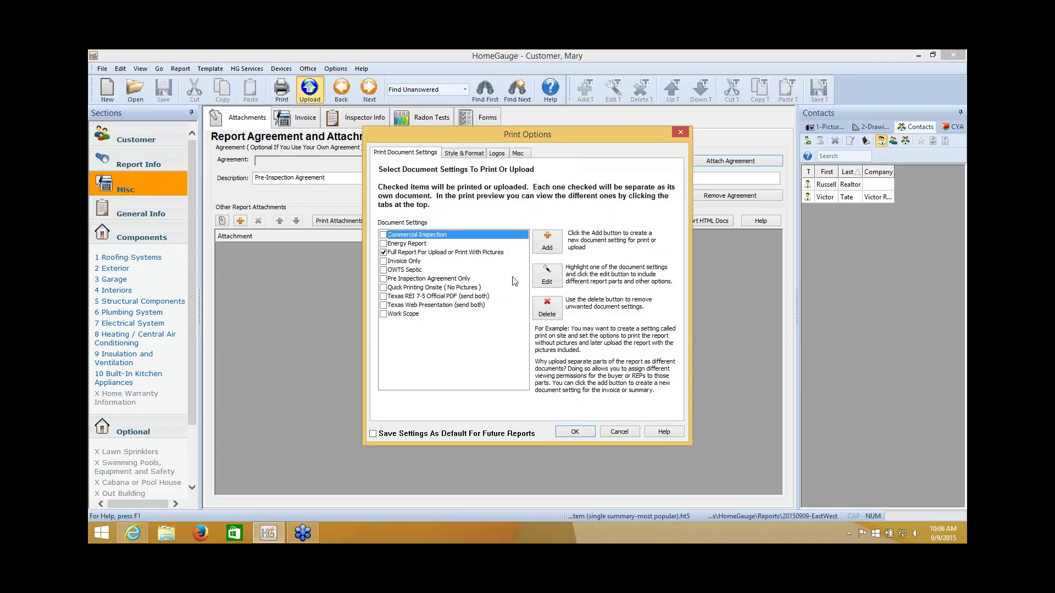
pyautogui.click(701, 197)
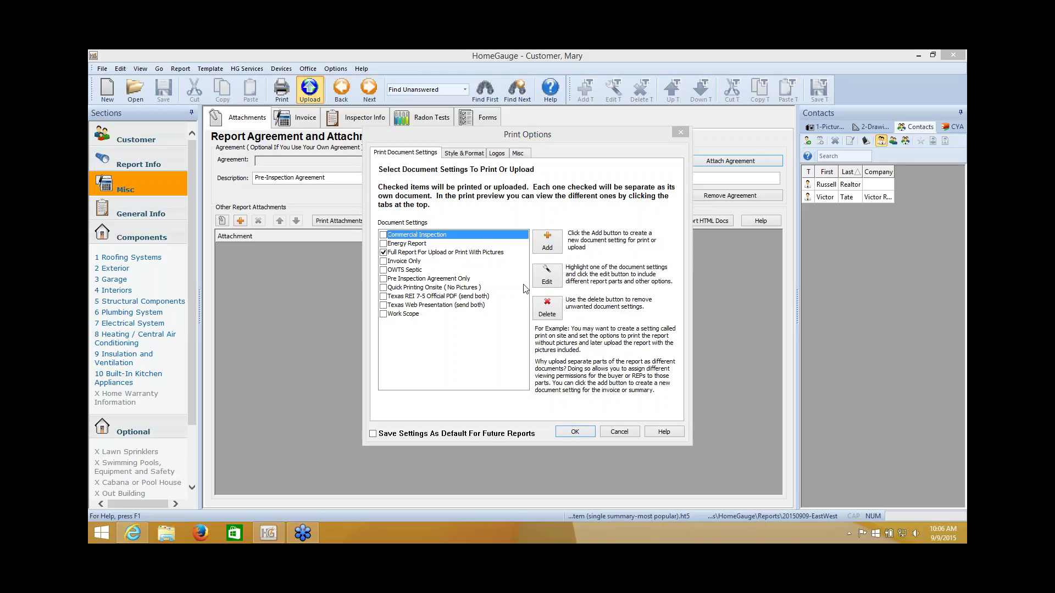
pyautogui.click(385, 279)
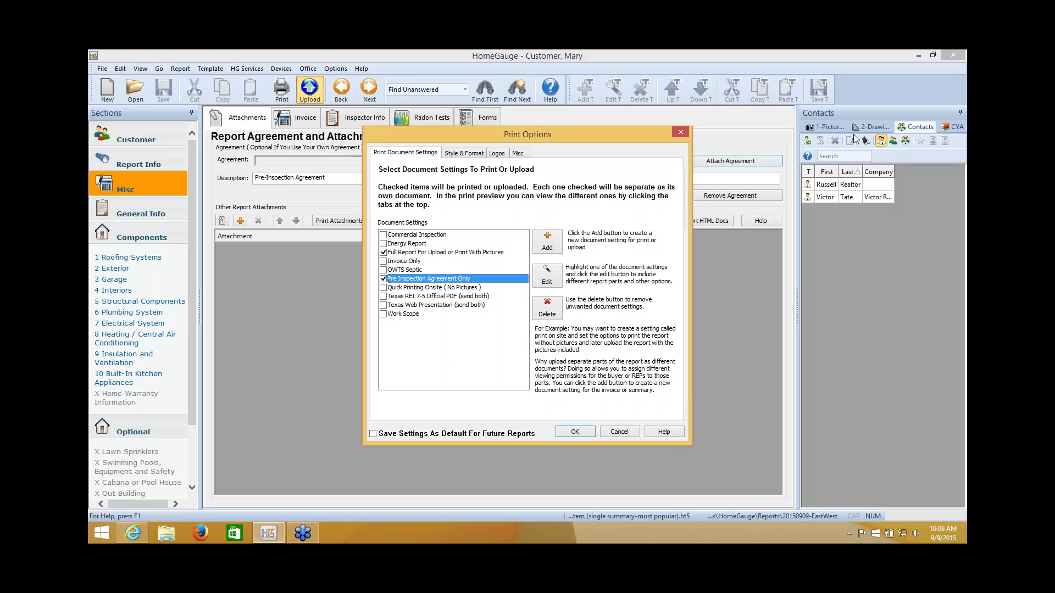
pyautogui.click(421, 254)
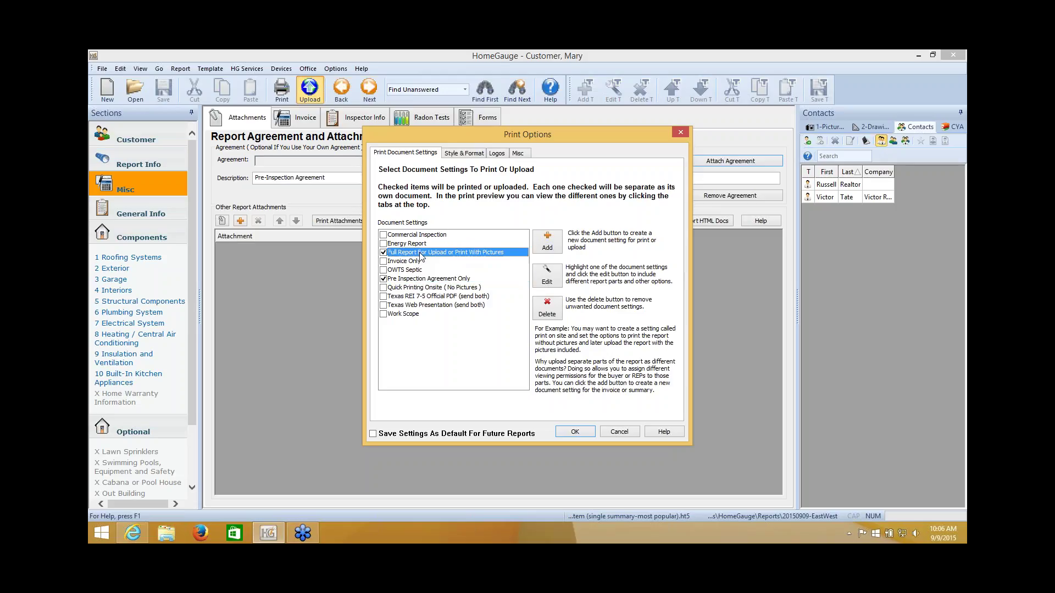
pyautogui.click(422, 279)
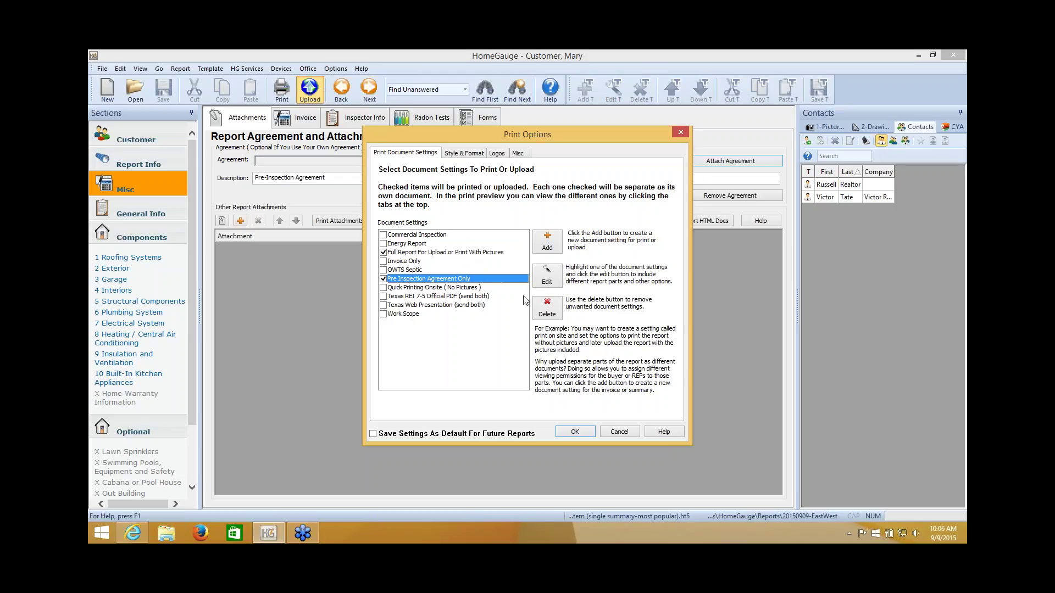
pyautogui.click(927, 169)
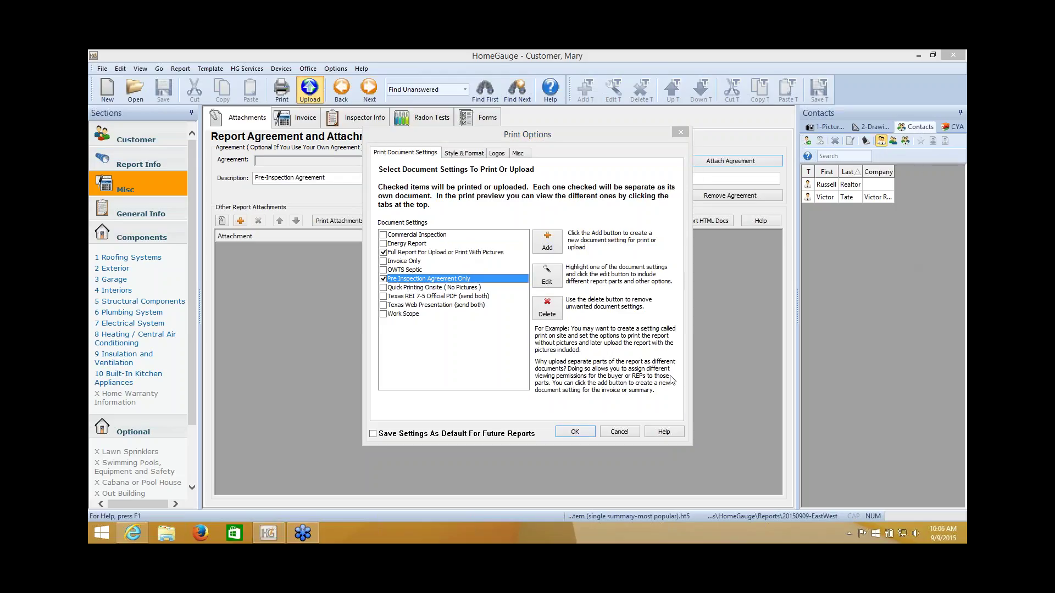
pyautogui.click(576, 433)
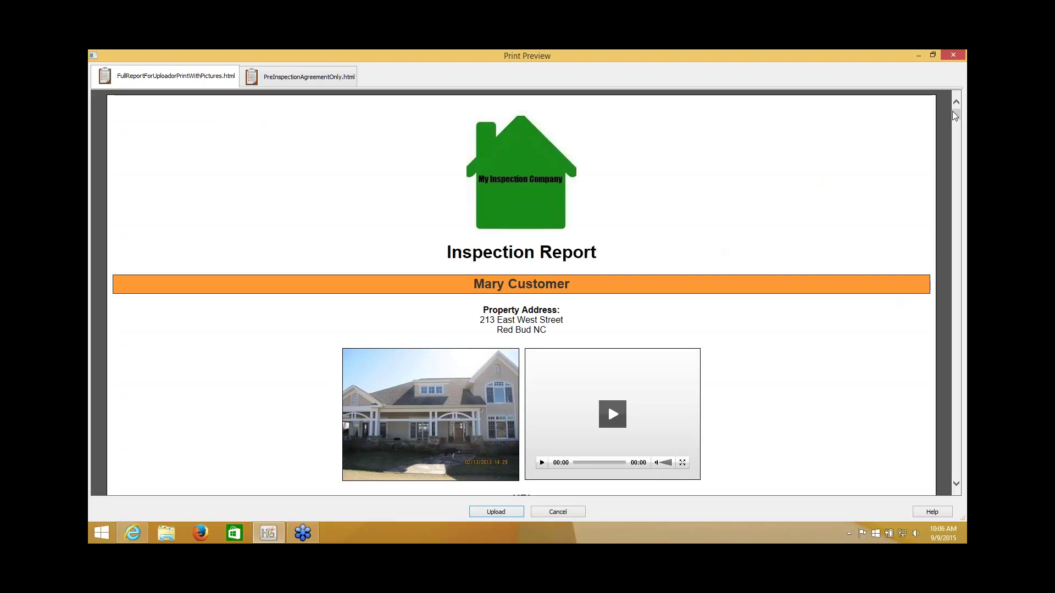
# Step: Review the print preview, upload the report, and choose to send notification emails now
pyautogui.moveTo(955, 115); pyautogui.dragTo(956, 160)
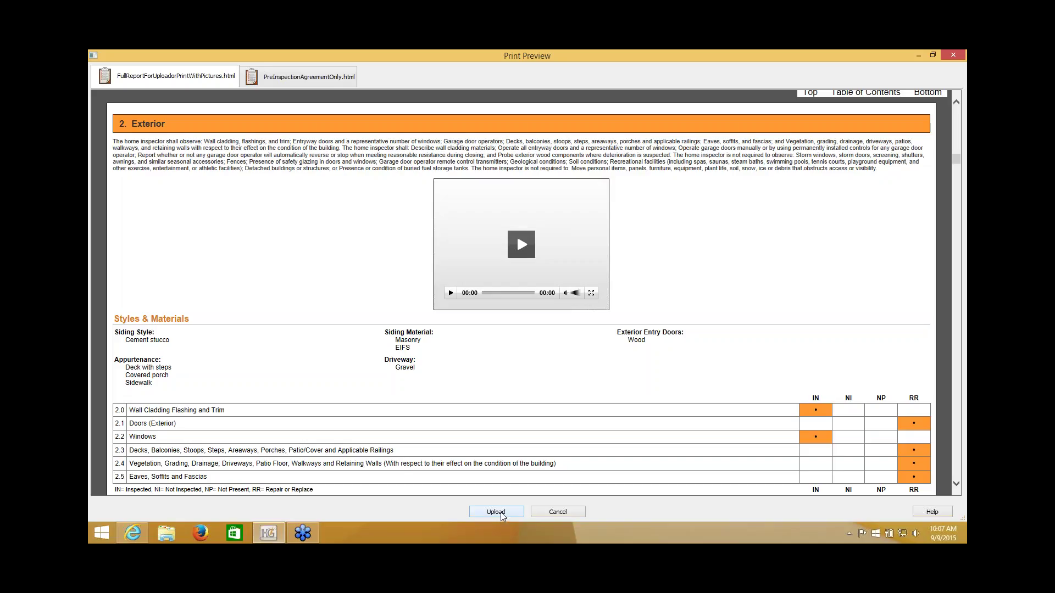
pyautogui.click(501, 515)
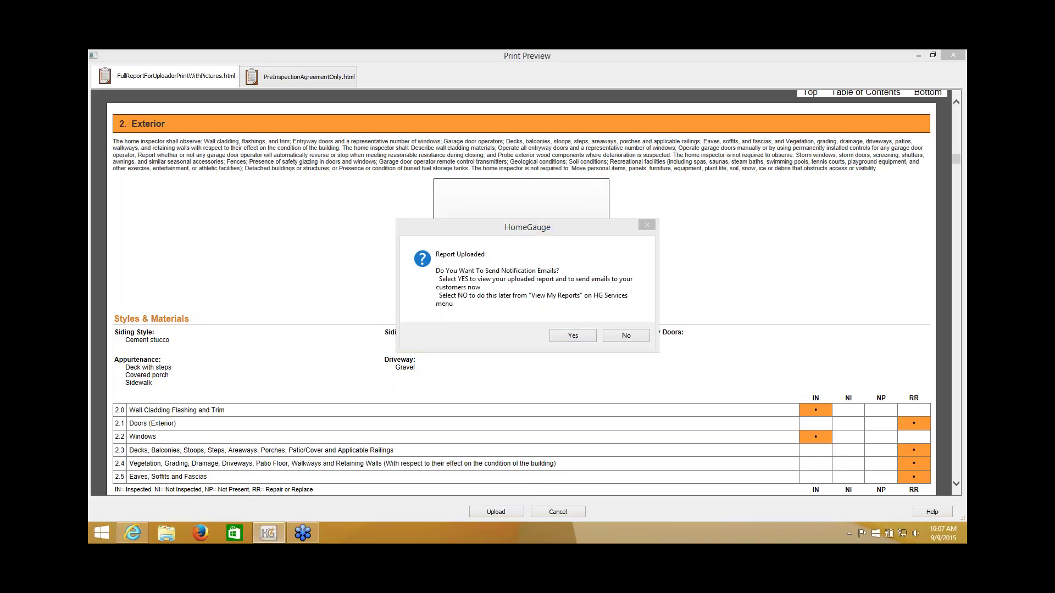
pyautogui.click(570, 337)
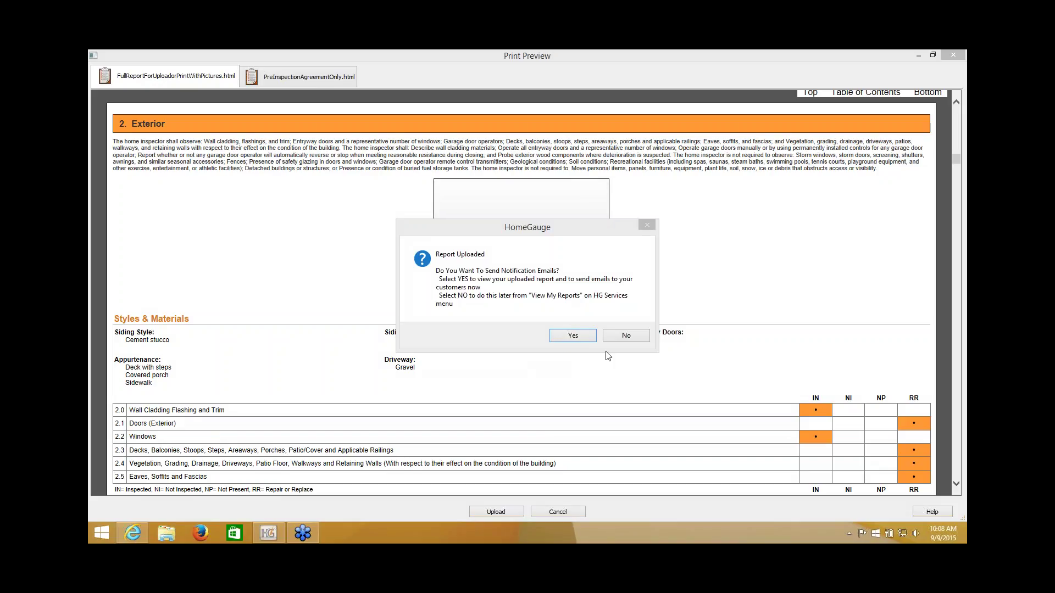
# Step: Open the uploaded report on the dashboard, maximize the browser, and scroll to the Pre Inspection Agreement
pyautogui.rightClick(133, 533)
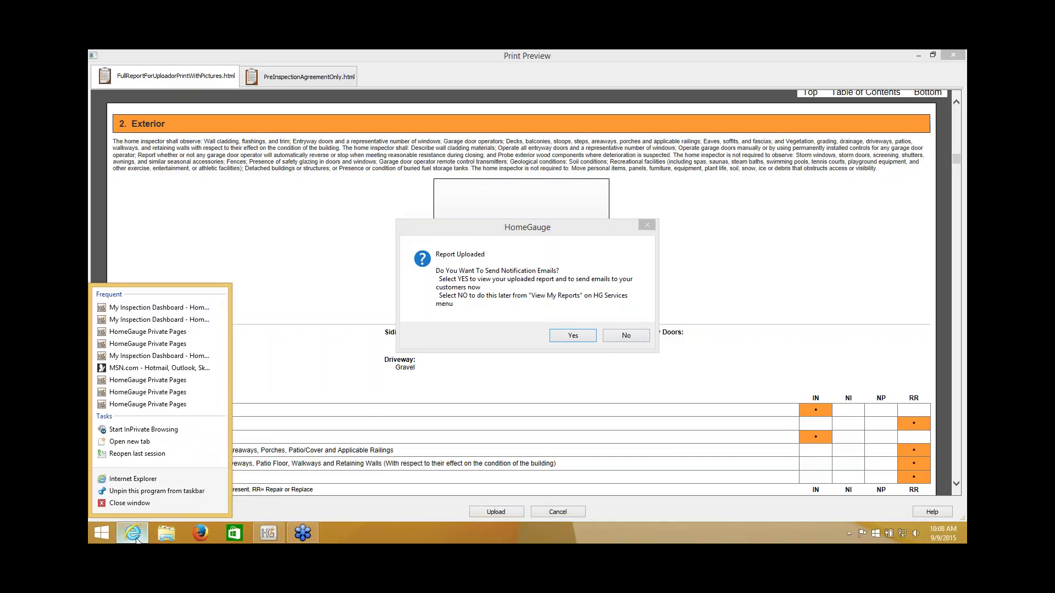
pyautogui.click(474, 338)
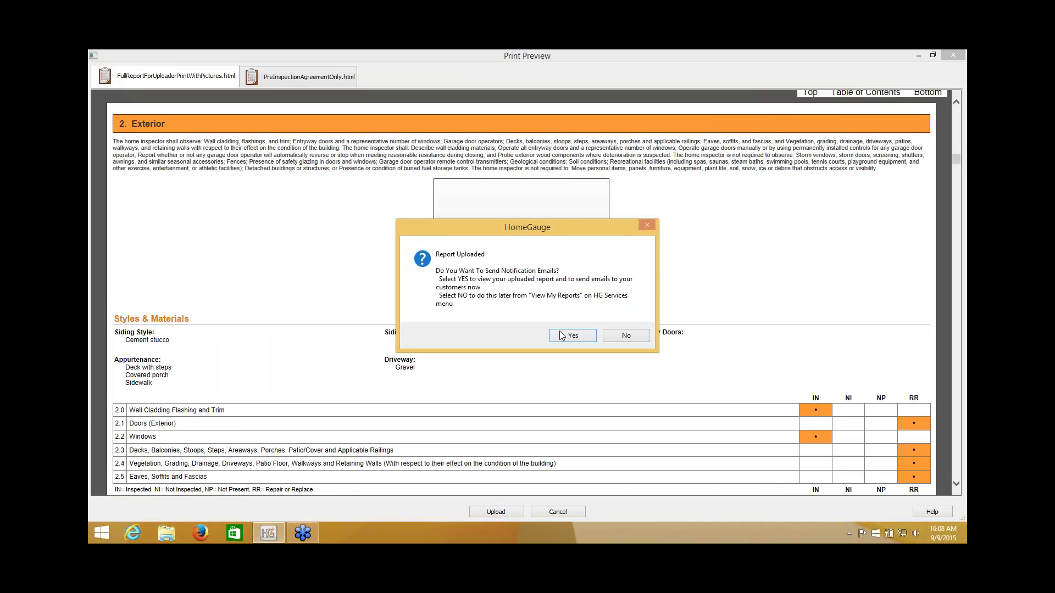
pyautogui.click(562, 335)
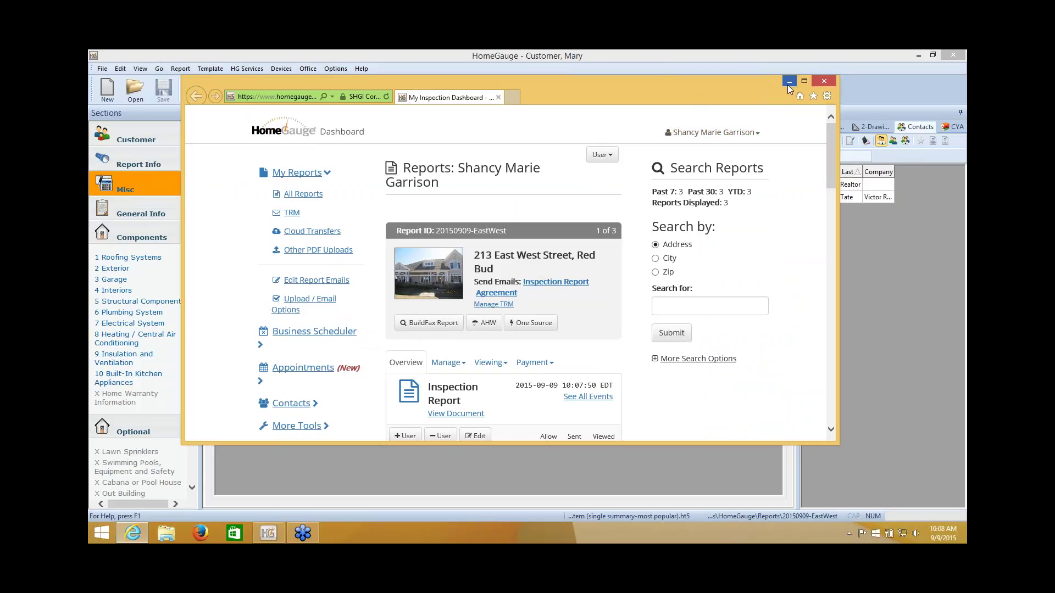
pyautogui.click(804, 82)
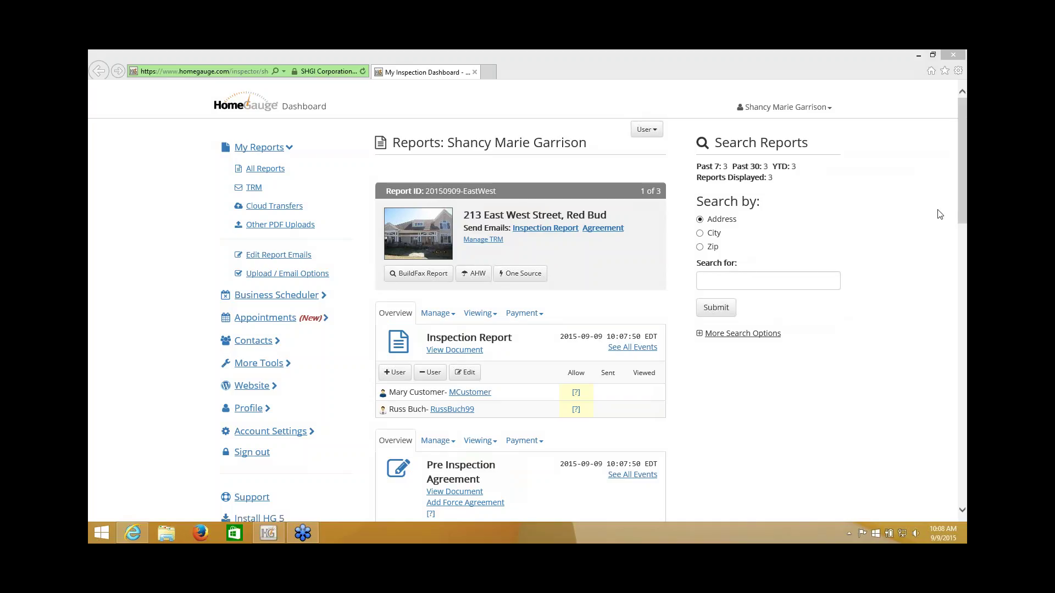
pyautogui.moveTo(960, 204); pyautogui.dragTo(960, 264)
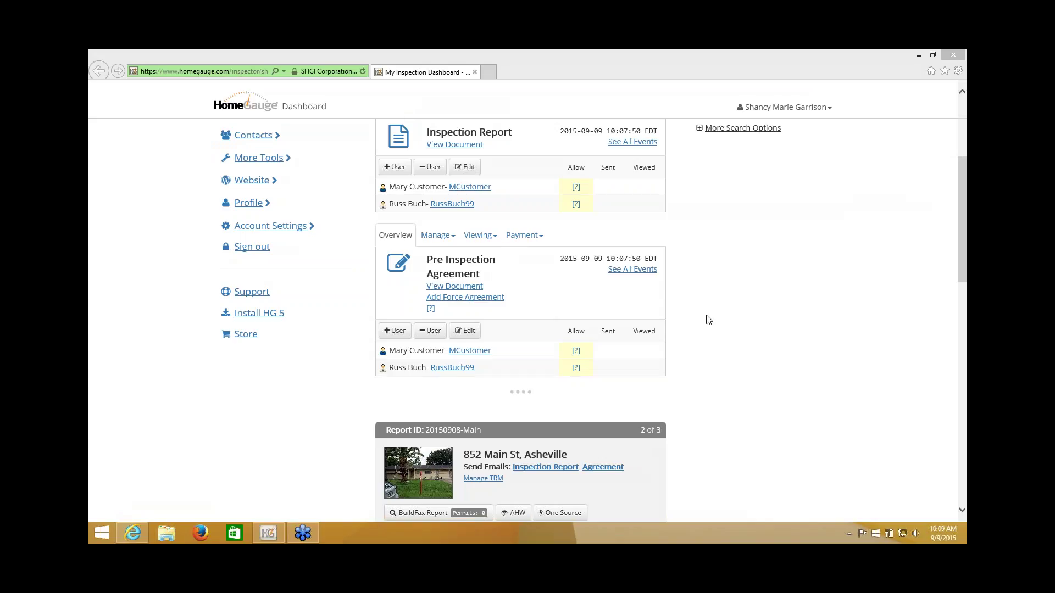
# Step: Add a force agreement so the Pre Inspection Agreement must be accepted before the Inspection Report
pyautogui.click(471, 301)
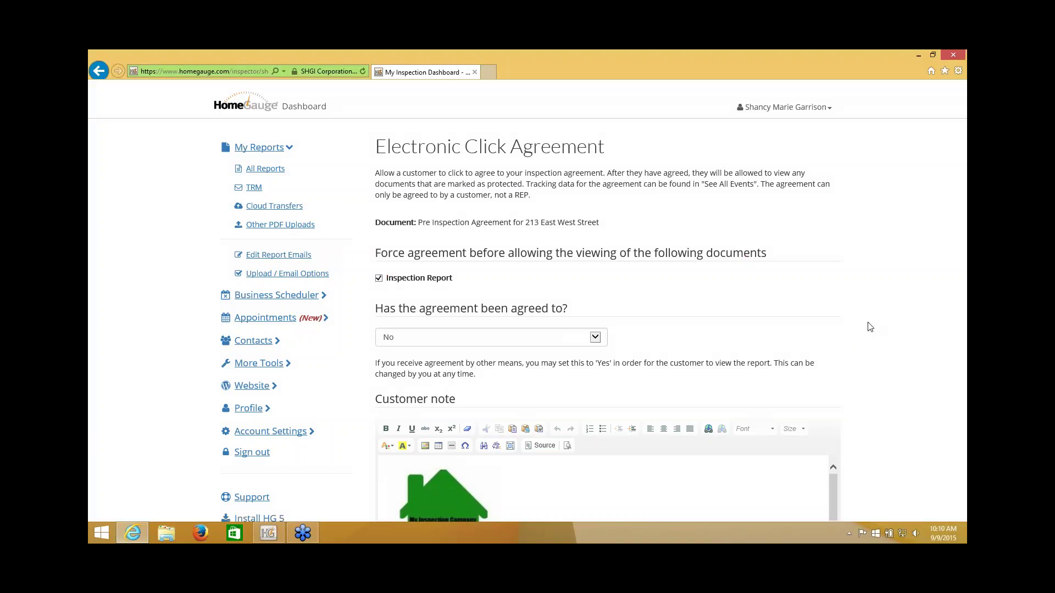
pyautogui.scroll(-4, 869, 326)
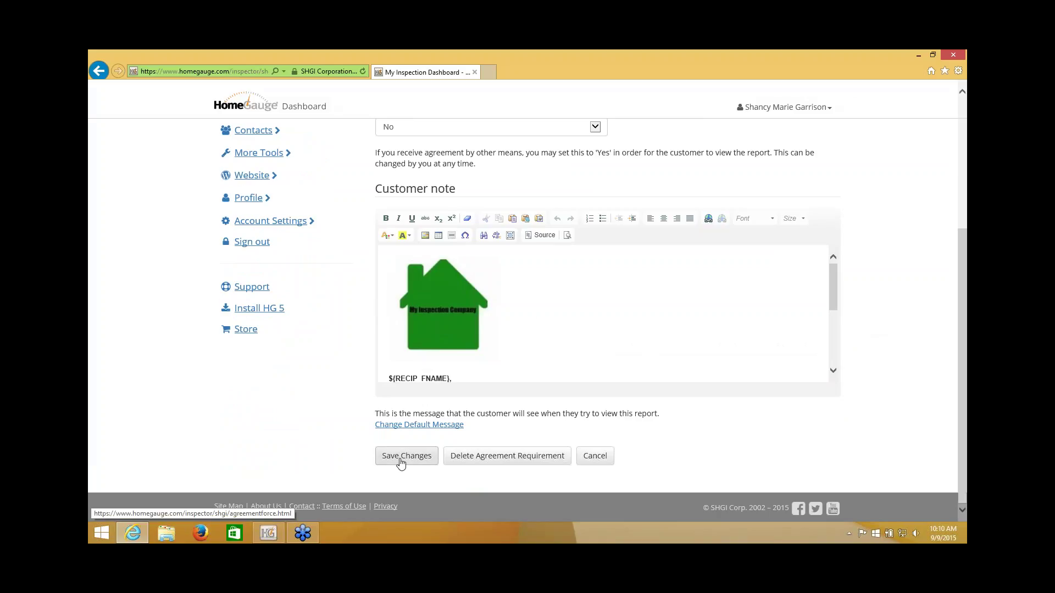
pyautogui.click(400, 464)
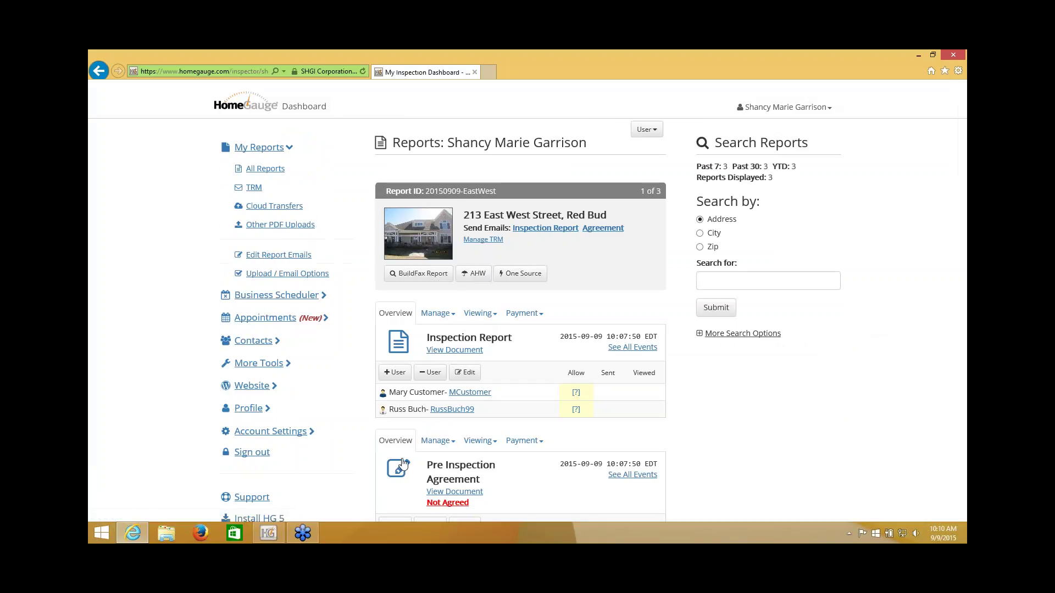
pyautogui.scroll(-3, 959, 164)
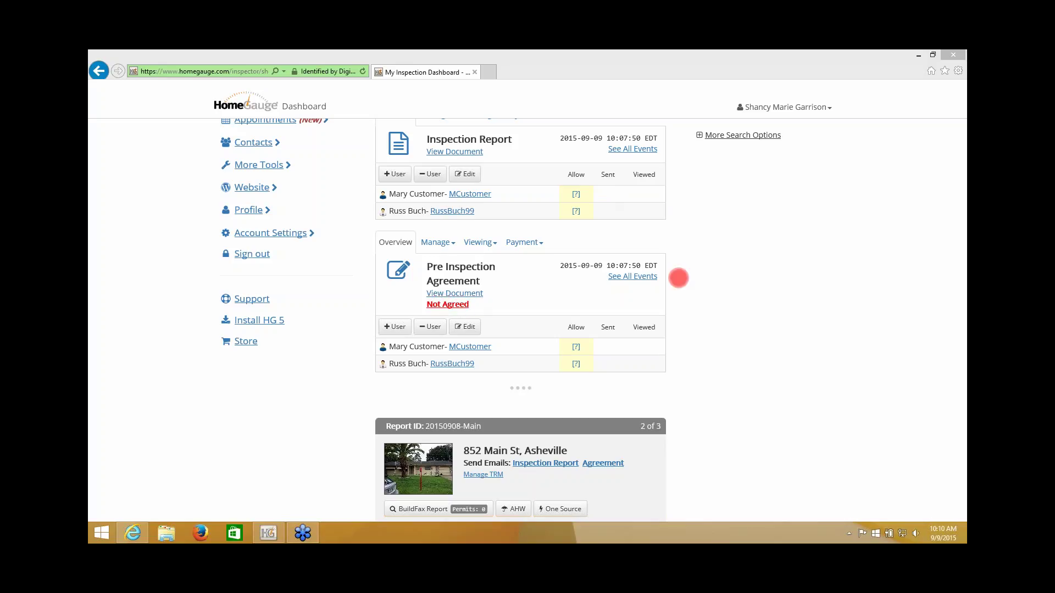
pyautogui.click(853, 341)
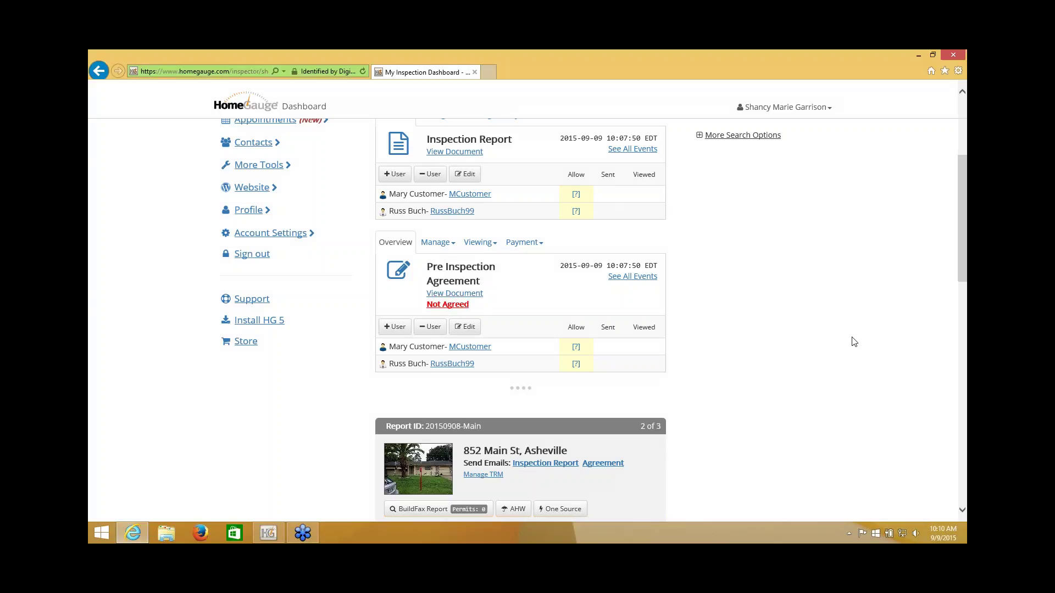
pyautogui.scroll(3, 853, 342)
pyautogui.scroll(1, 853, 341)
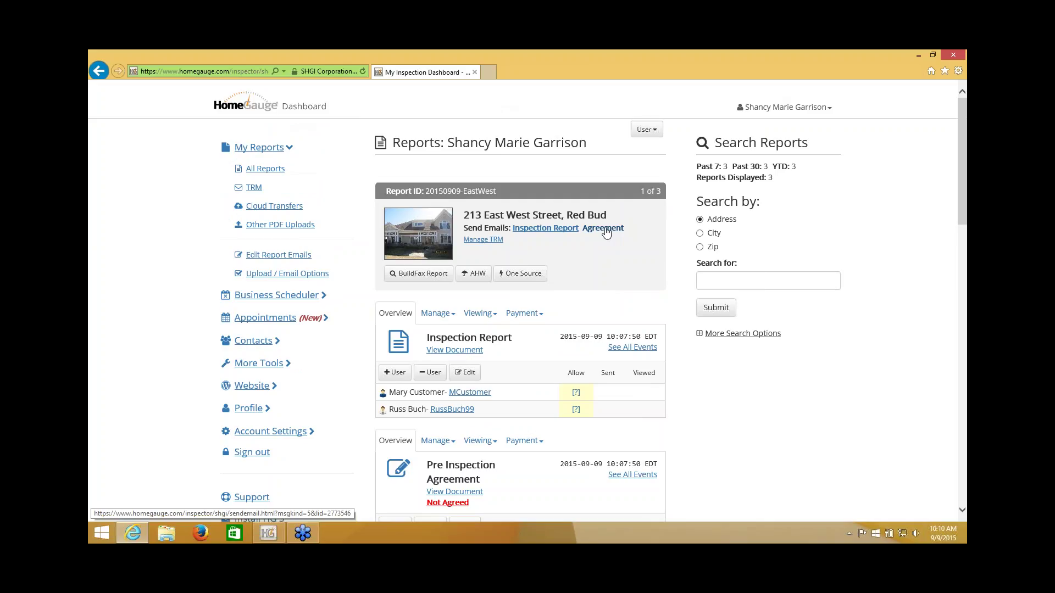
pyautogui.click(605, 229)
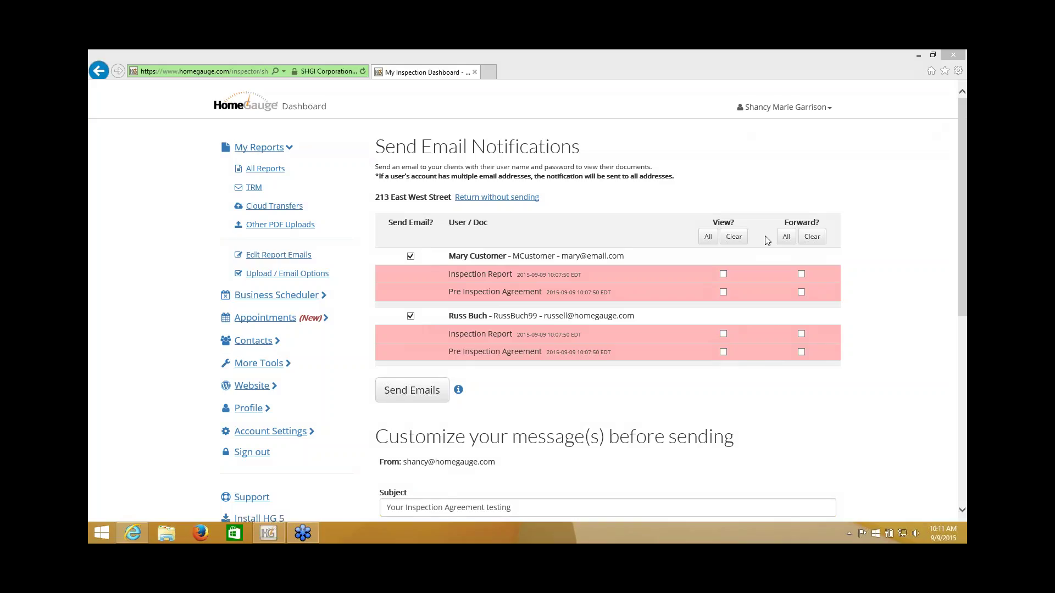
# Step: Tick View on both documents for the customer and only the Inspection Report for the second recipient
pyautogui.click(723, 275)
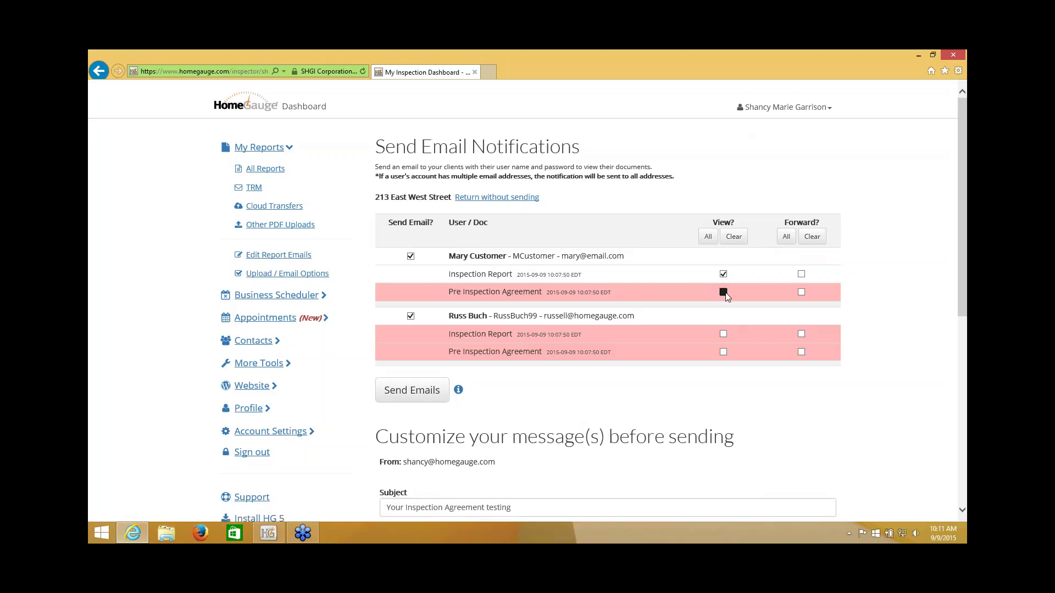
pyautogui.click(723, 292)
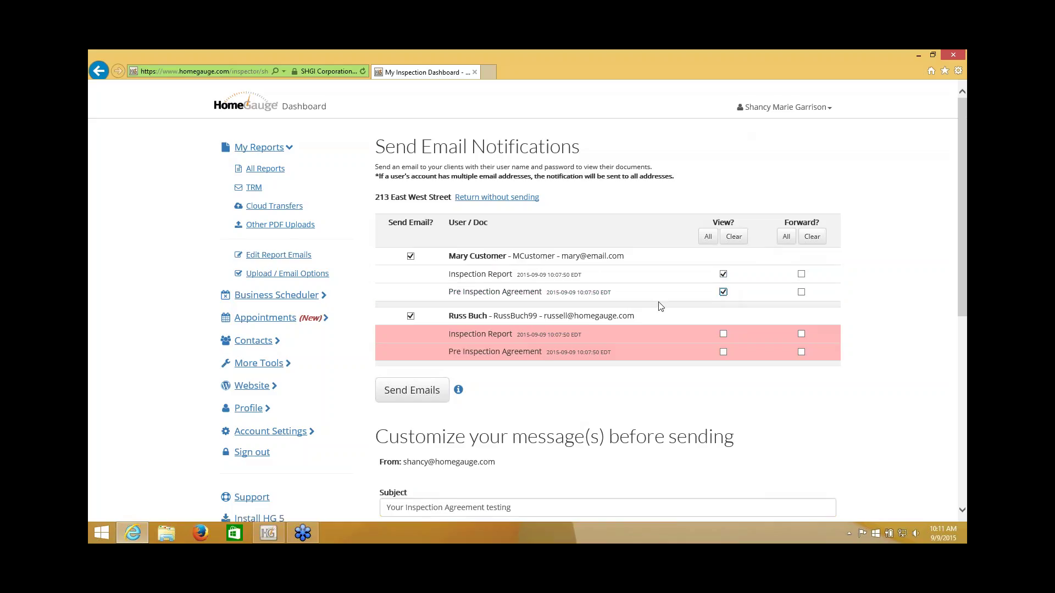
pyautogui.click(723, 335)
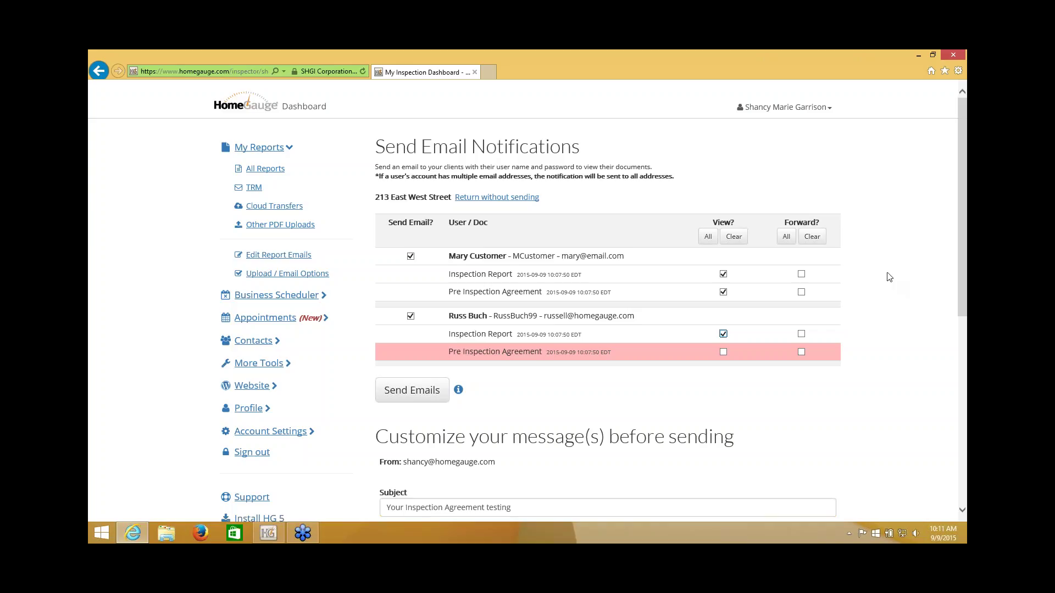
pyautogui.scroll(-1, 905, 277)
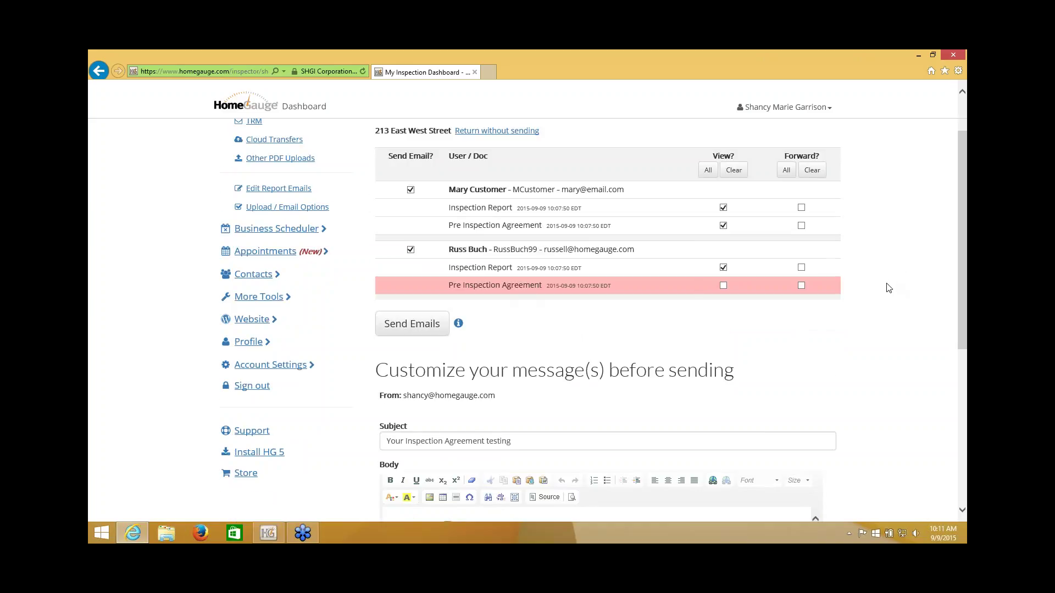
pyautogui.scroll(-2, 887, 285)
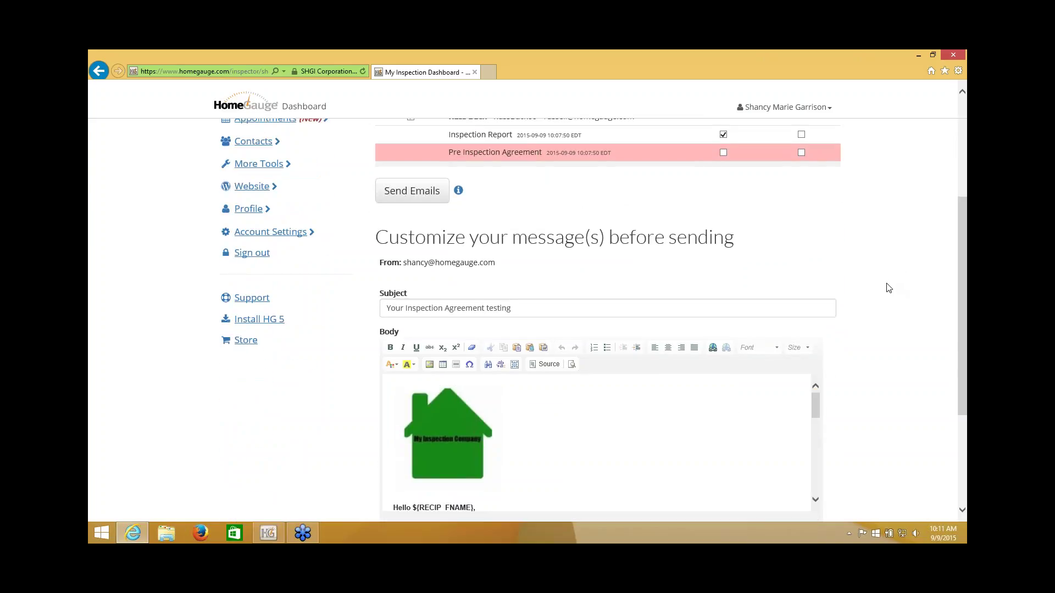
pyautogui.scroll(-1, 889, 287)
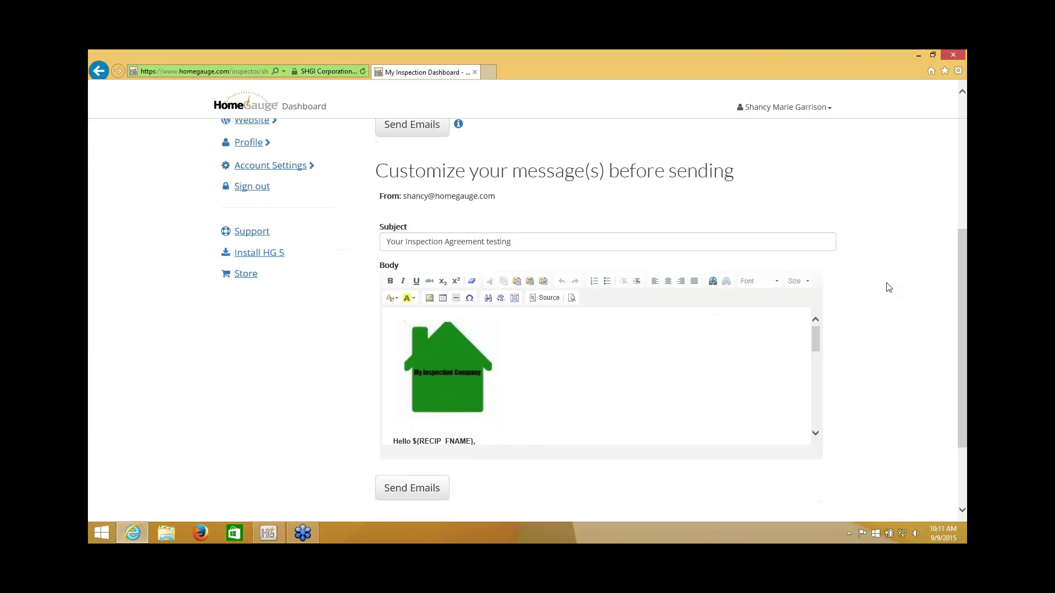
pyautogui.scroll(-1, 889, 287)
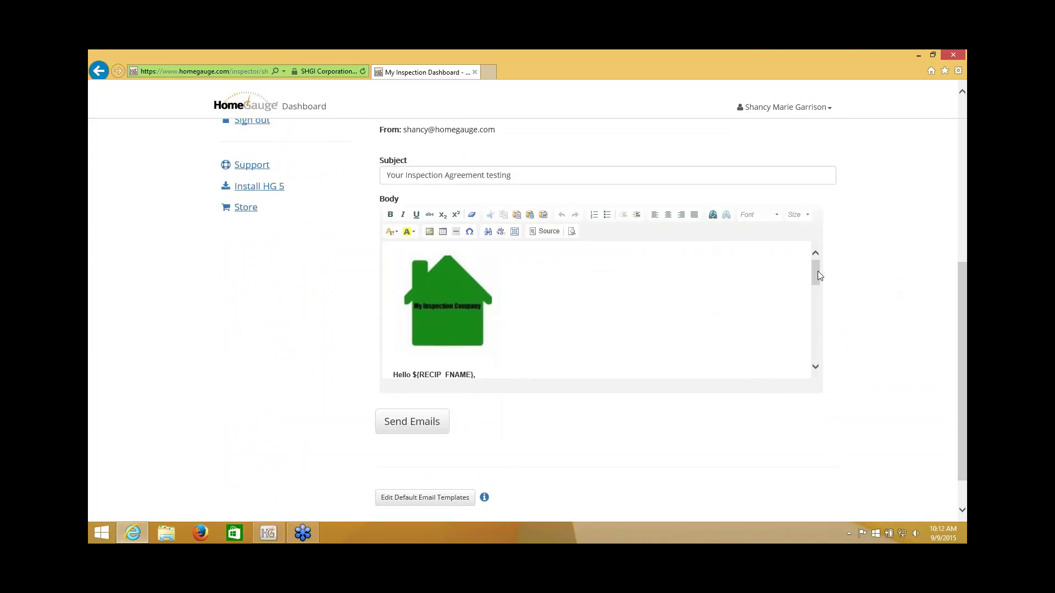
pyautogui.moveTo(816, 273); pyautogui.dragTo(815, 306)
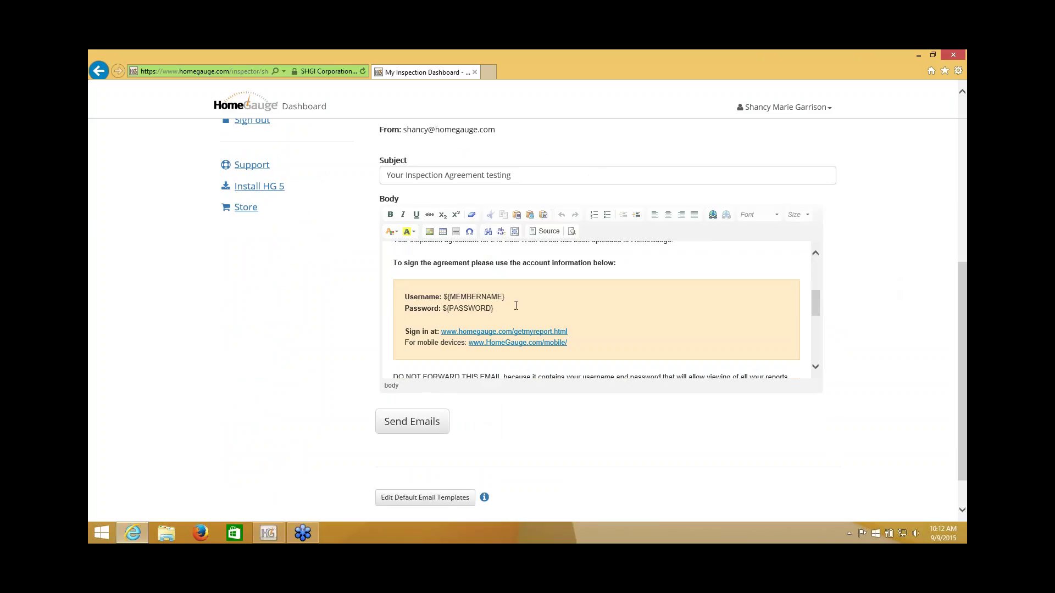
pyautogui.moveTo(440, 297); pyautogui.dragTo(495, 309)
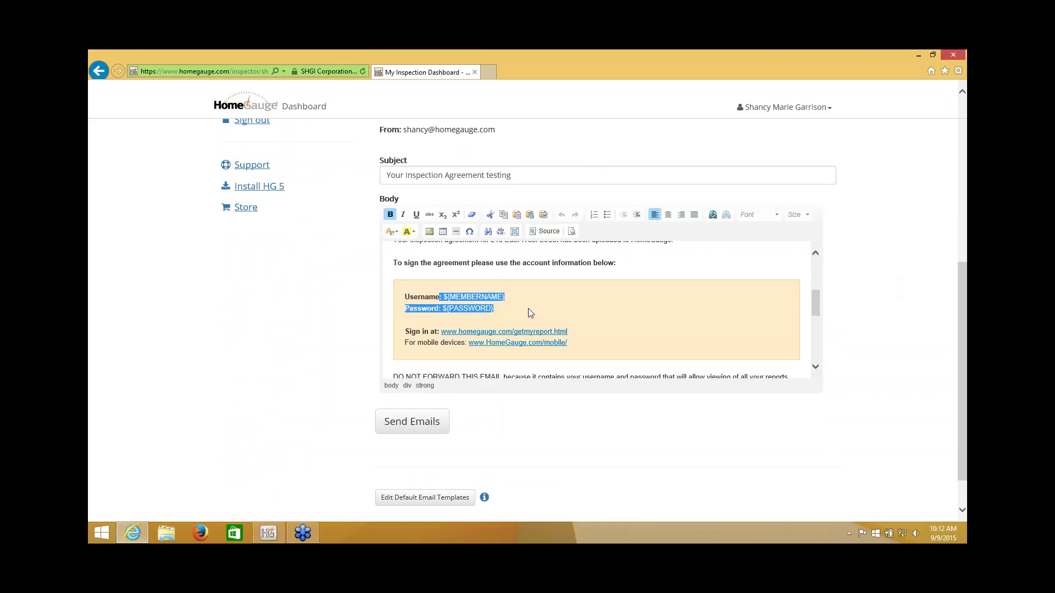
pyautogui.click(853, 312)
pyautogui.scroll(4, 853, 312)
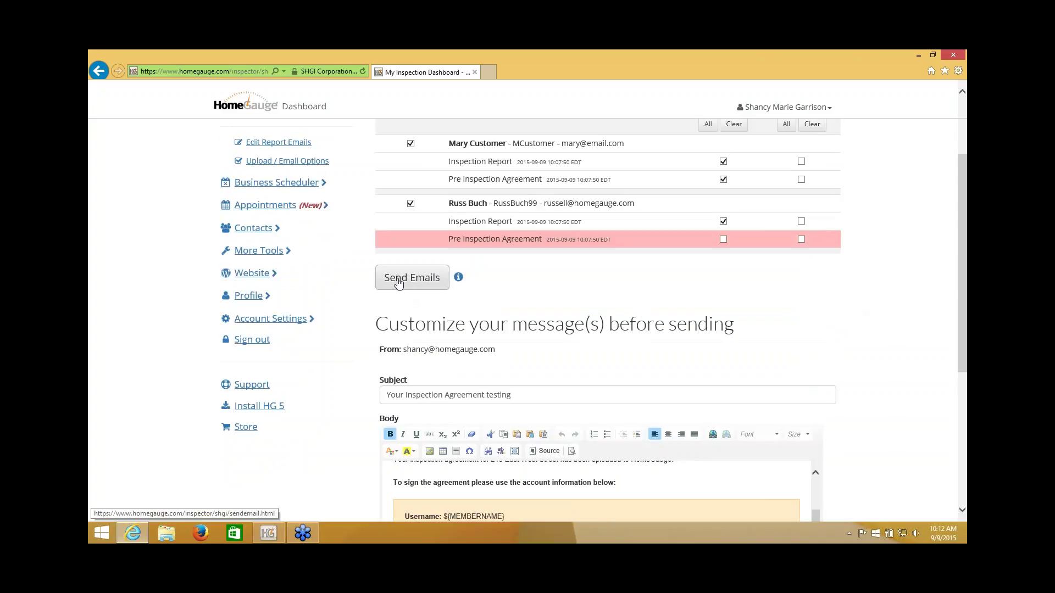
# Step: Send the notification emails, review the results page, and return to the My Reports list
pyautogui.click(399, 283)
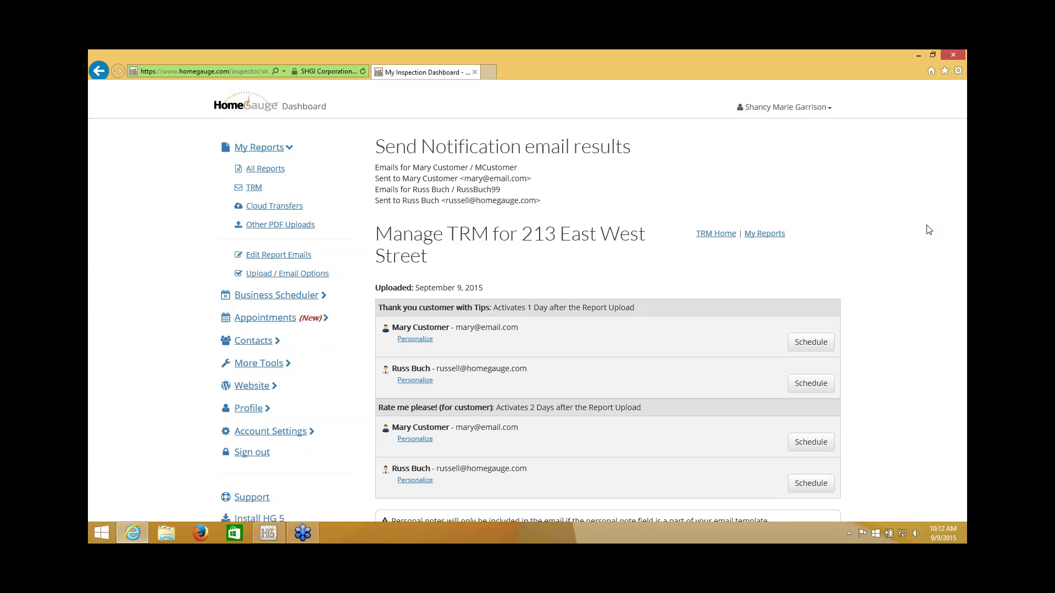
pyautogui.click(781, 196)
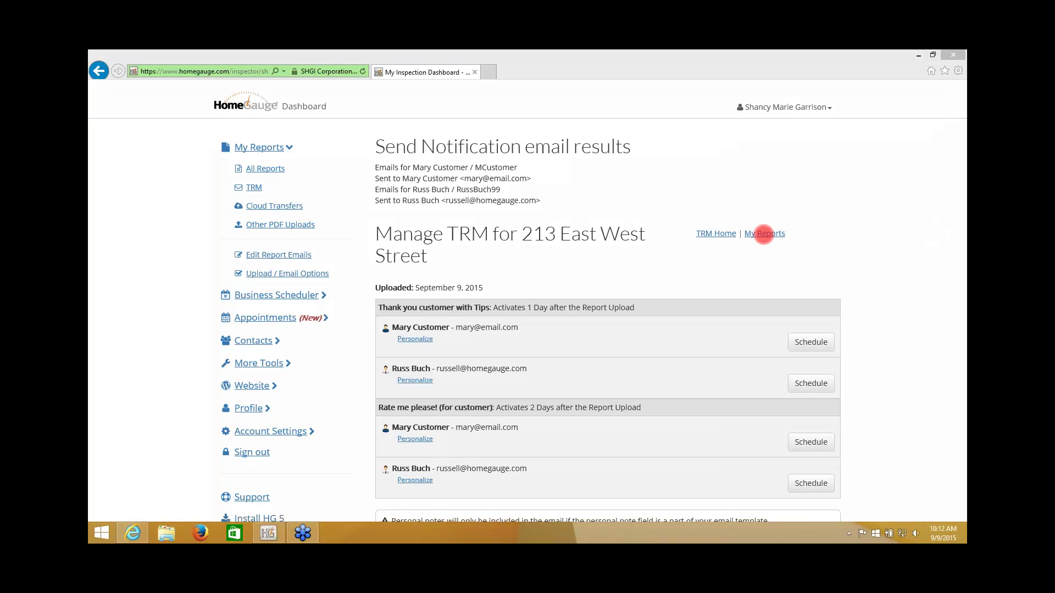
pyautogui.click(764, 235)
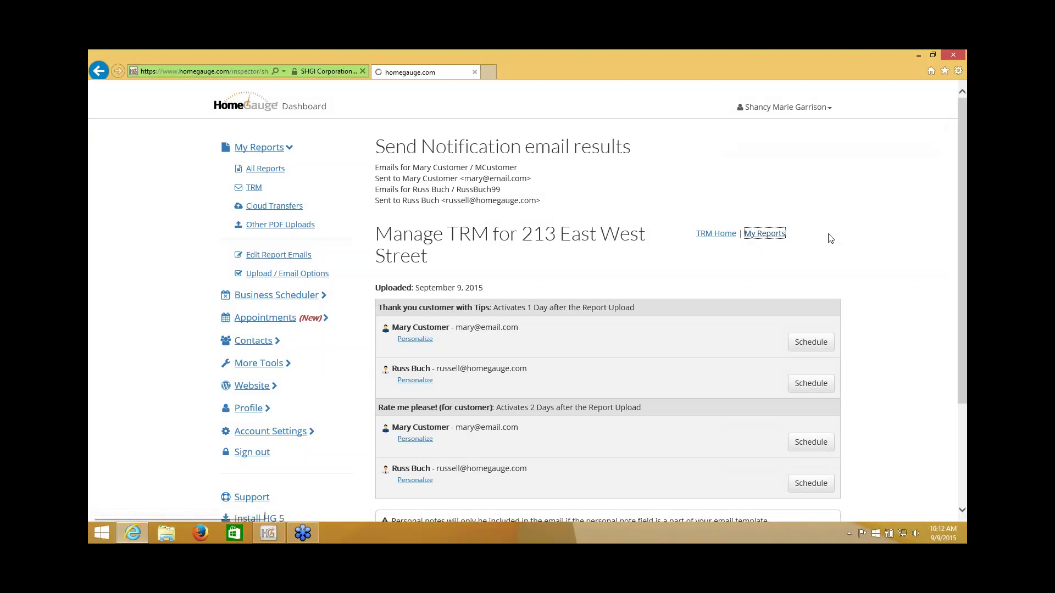
pyautogui.scroll(-3, 844, 246)
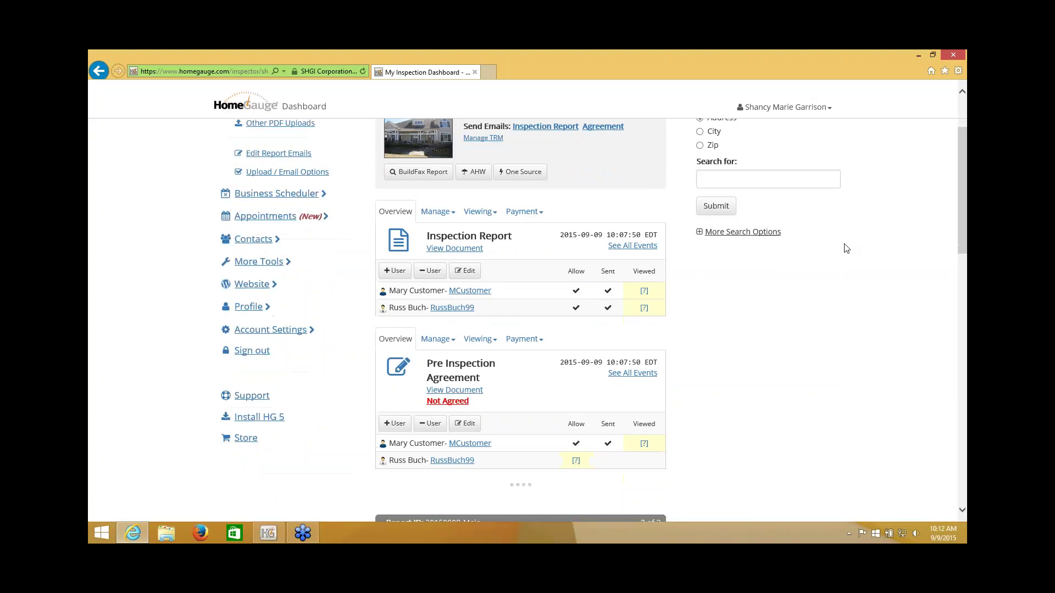
pyautogui.scroll(-1, 846, 249)
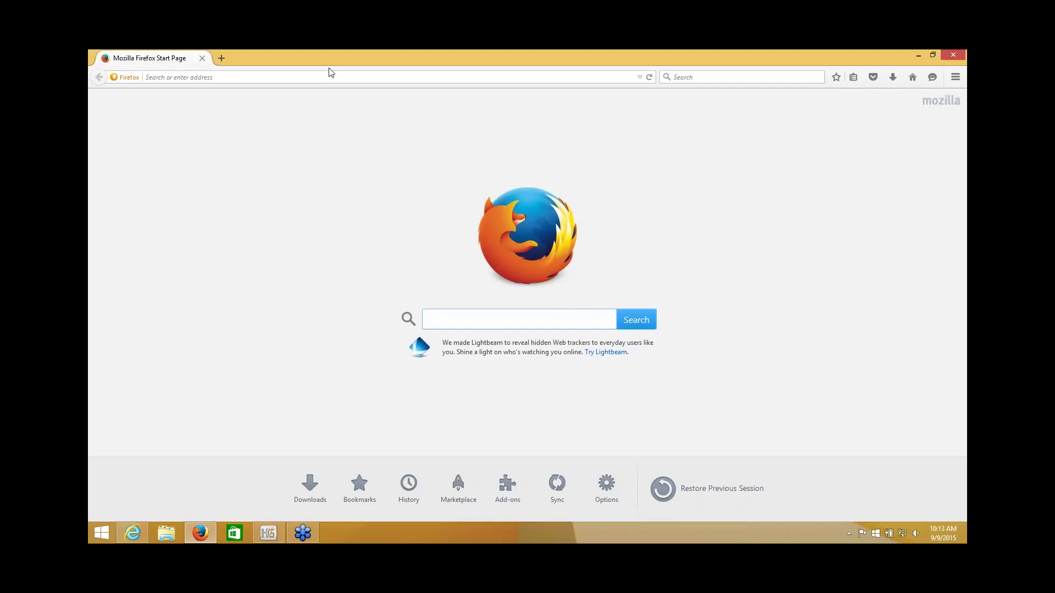
# Step: Go to homegauge.com and sign in with the customer's username and password
pyautogui.click(330, 76)
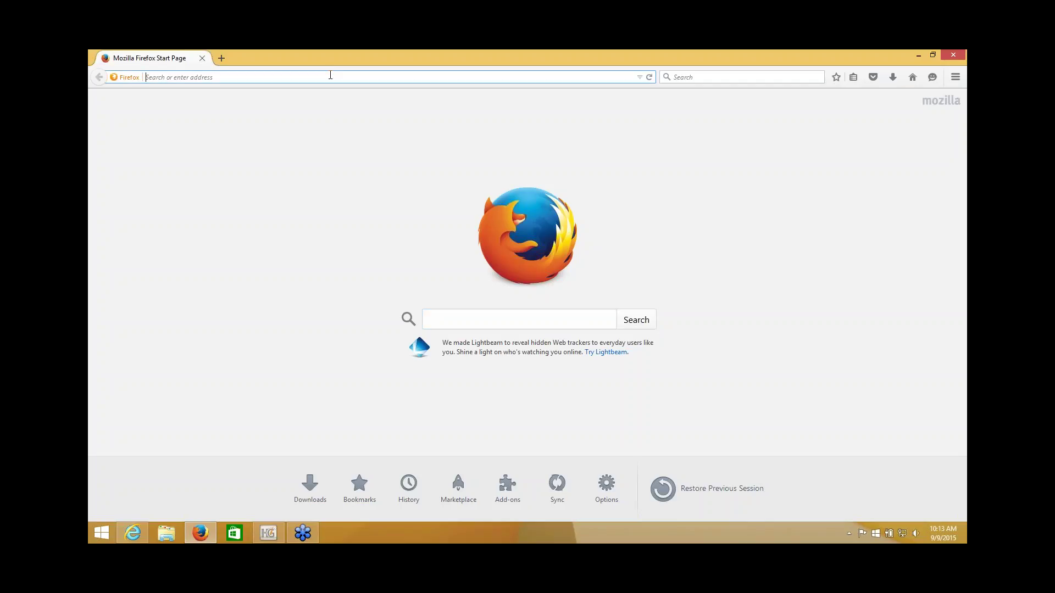
pyautogui.write('homegauge.com/')
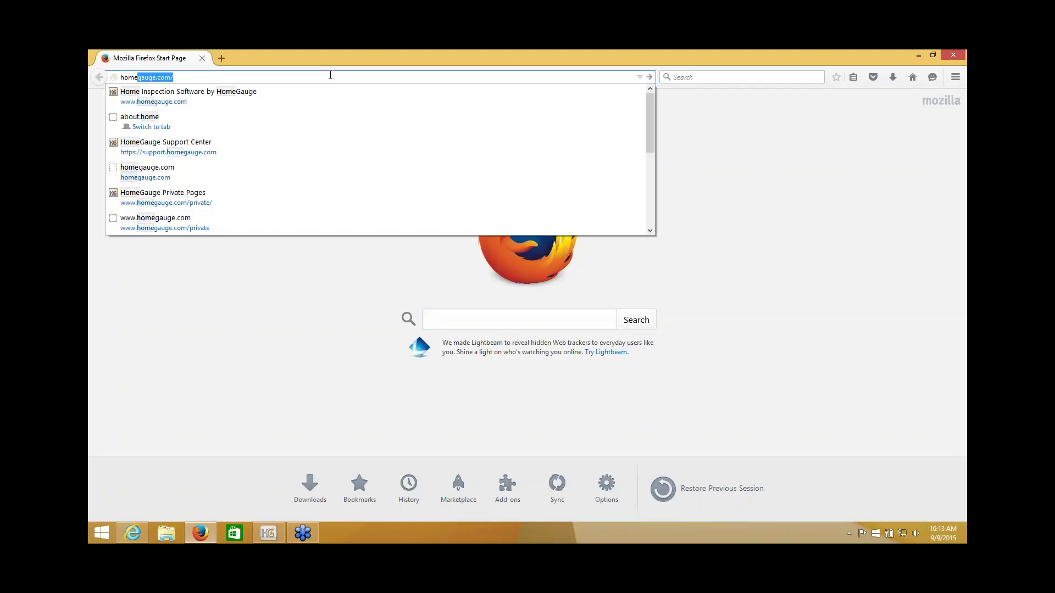
pyautogui.press('Return')
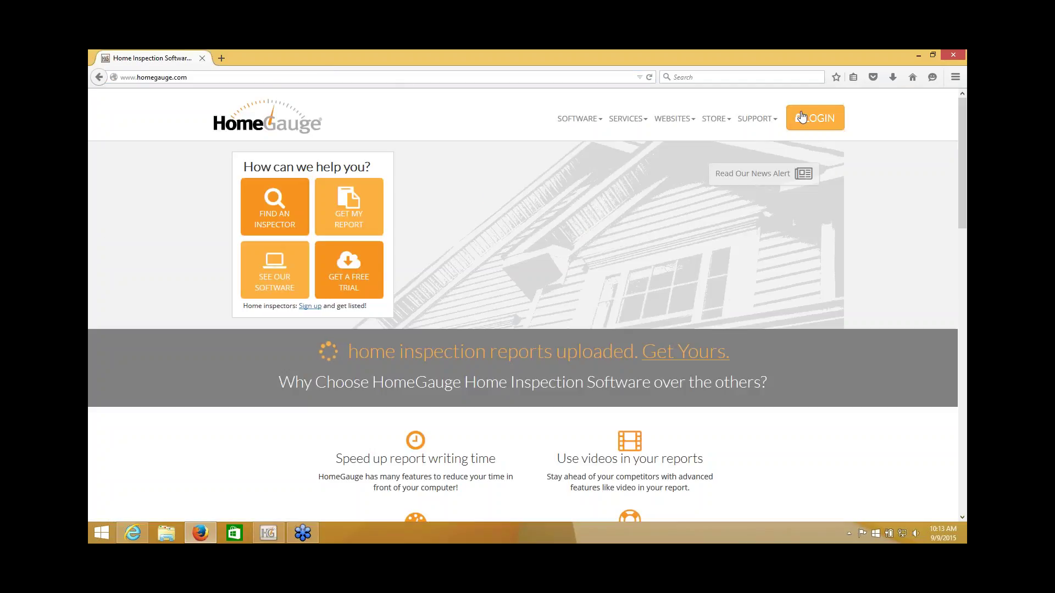
pyautogui.click(802, 117)
pyautogui.write('mcustomer')
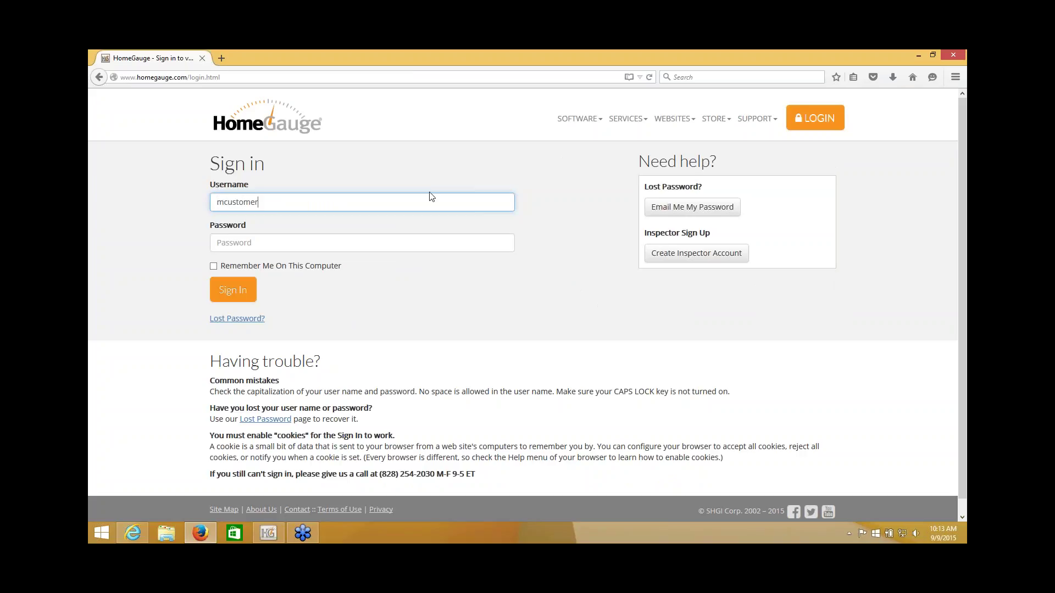
pyautogui.click(445, 238)
pyautogui.write('*****')
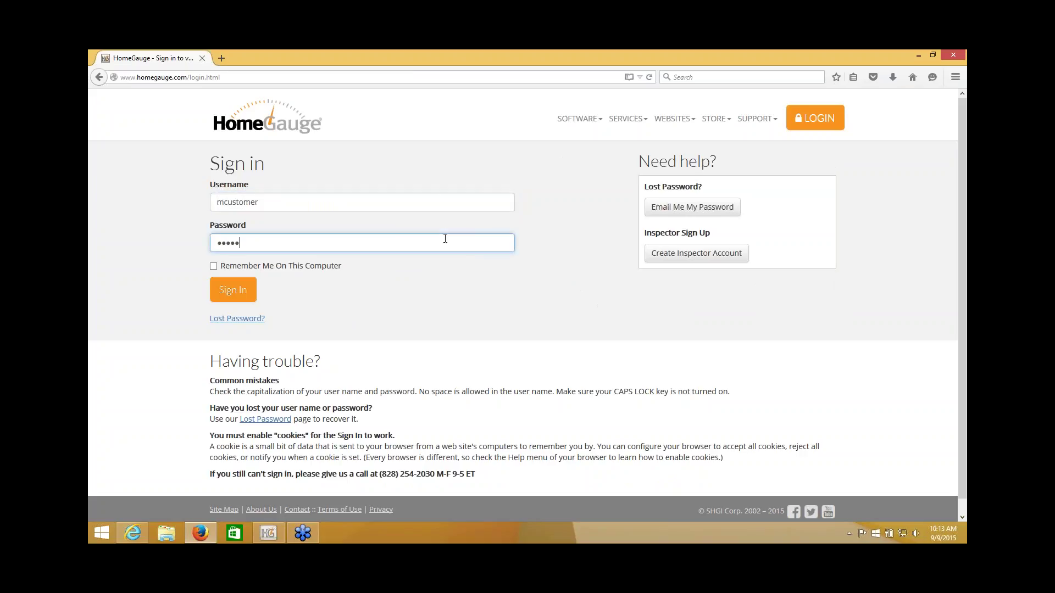
pyautogui.click(249, 290)
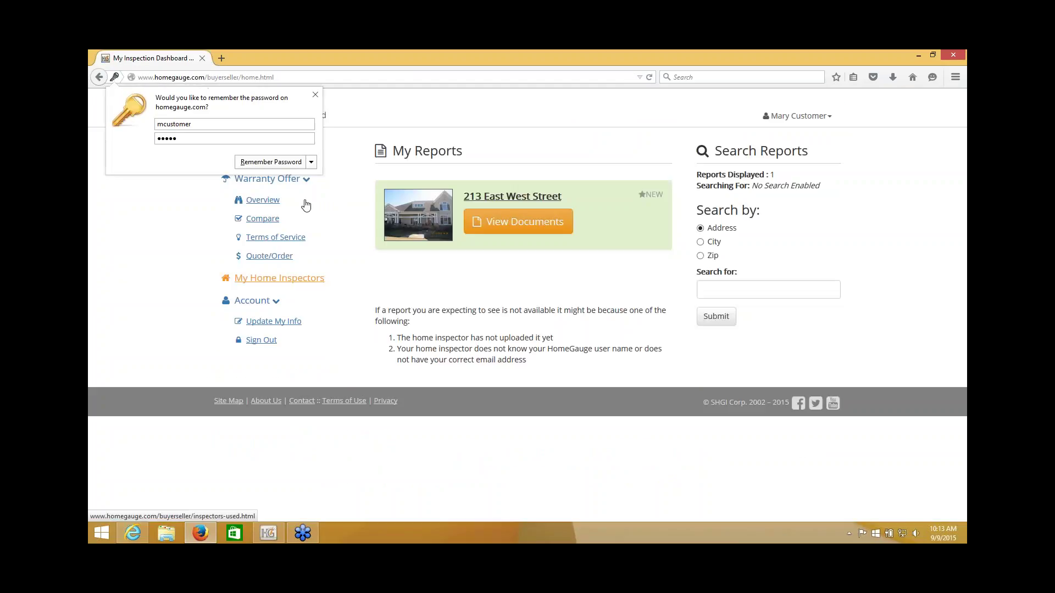
pyautogui.click(315, 95)
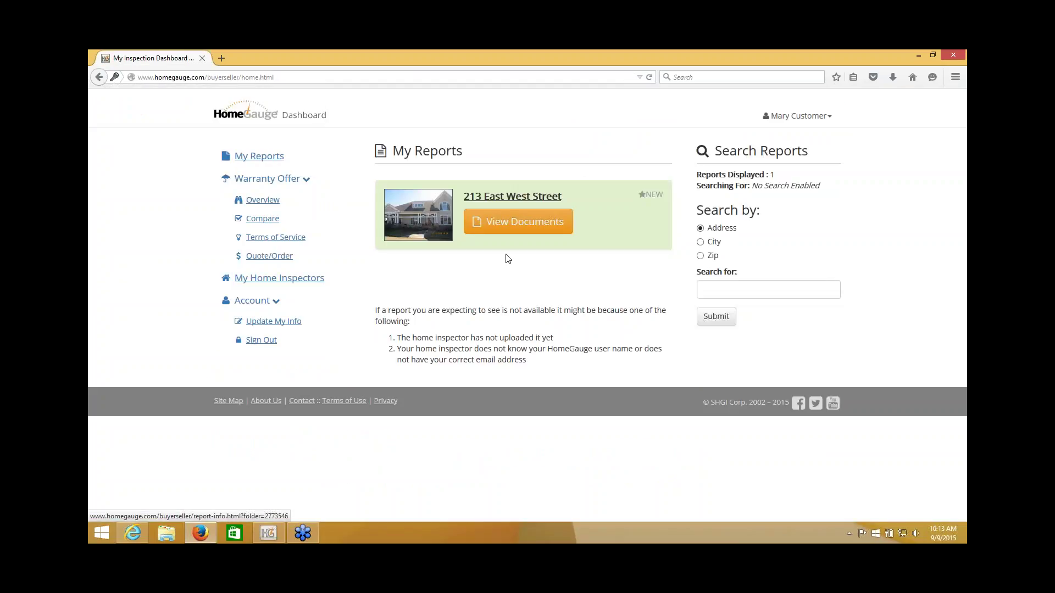
pyautogui.click(495, 224)
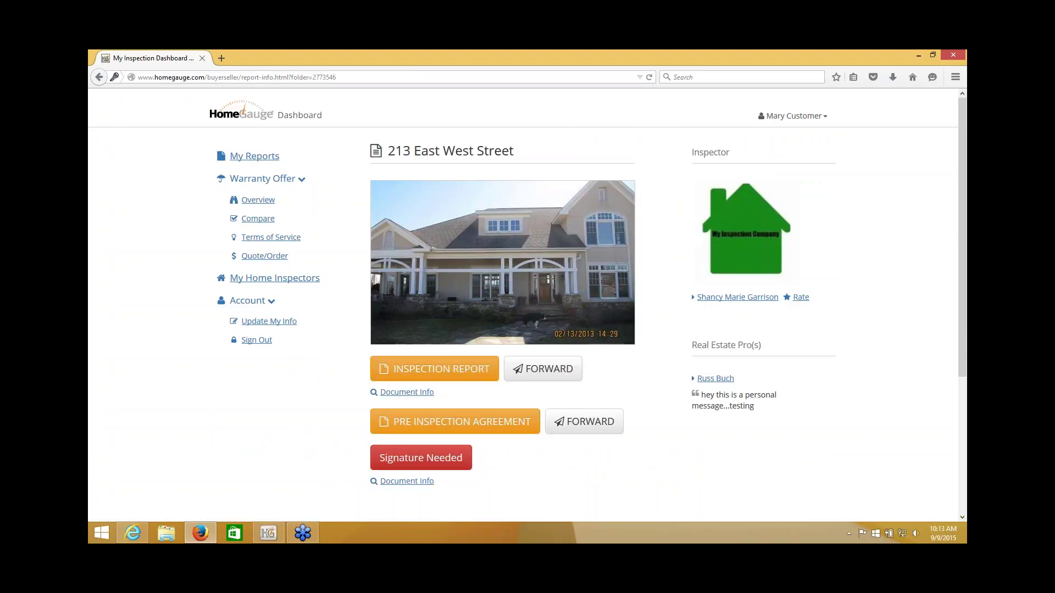
pyautogui.scroll(-2, 328, 383)
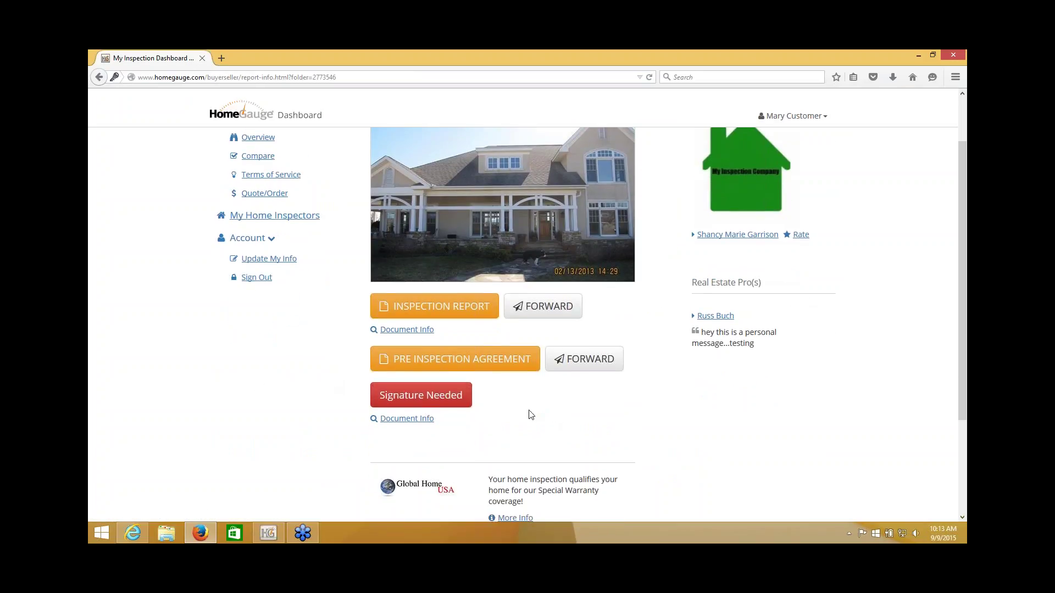
# Step: Open the inspection report, read through the home inspection contract, and accept it with I Agree To The Above
pyautogui.click(420, 308)
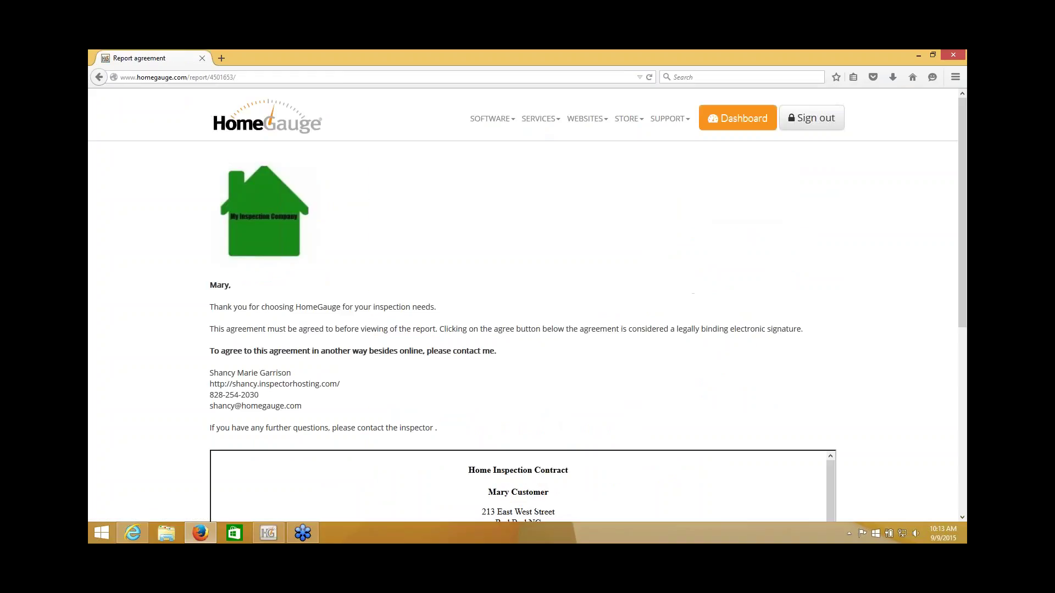
pyautogui.scroll(-5, 847, 335)
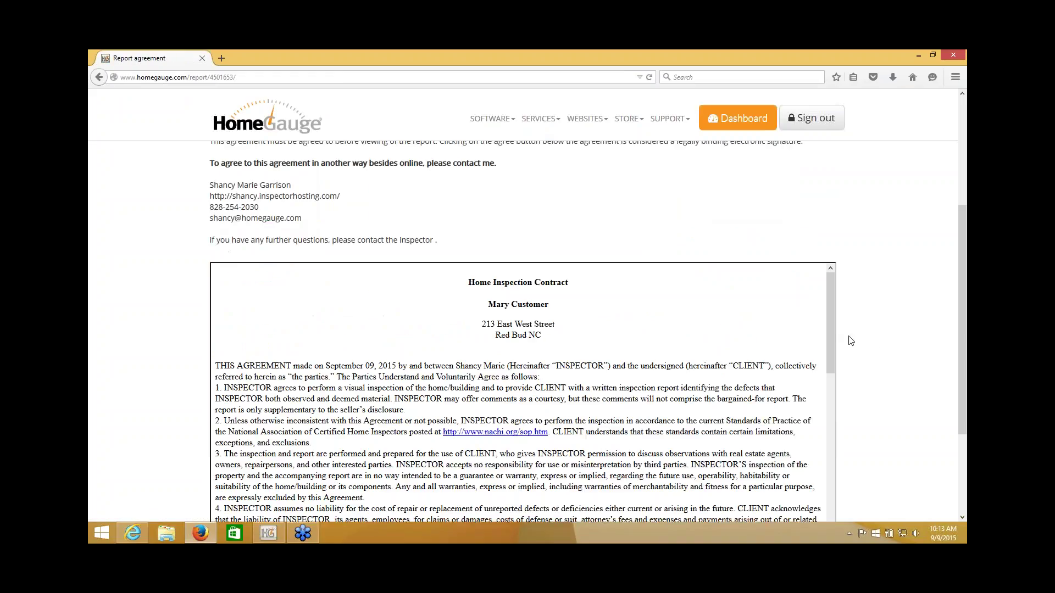
pyautogui.moveTo(829, 325)
pyautogui.mouseDown()
pyautogui.moveTo(829, 404)
pyautogui.moveTo(832, 306)
pyautogui.mouseUp()
pyautogui.scroll(-5, 895, 301)
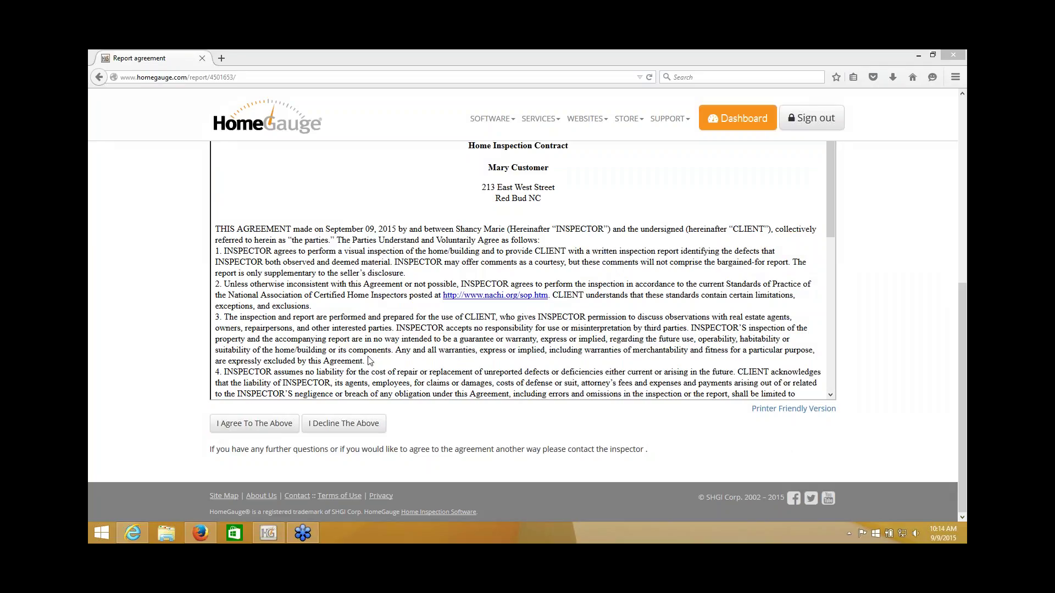
pyautogui.click(254, 423)
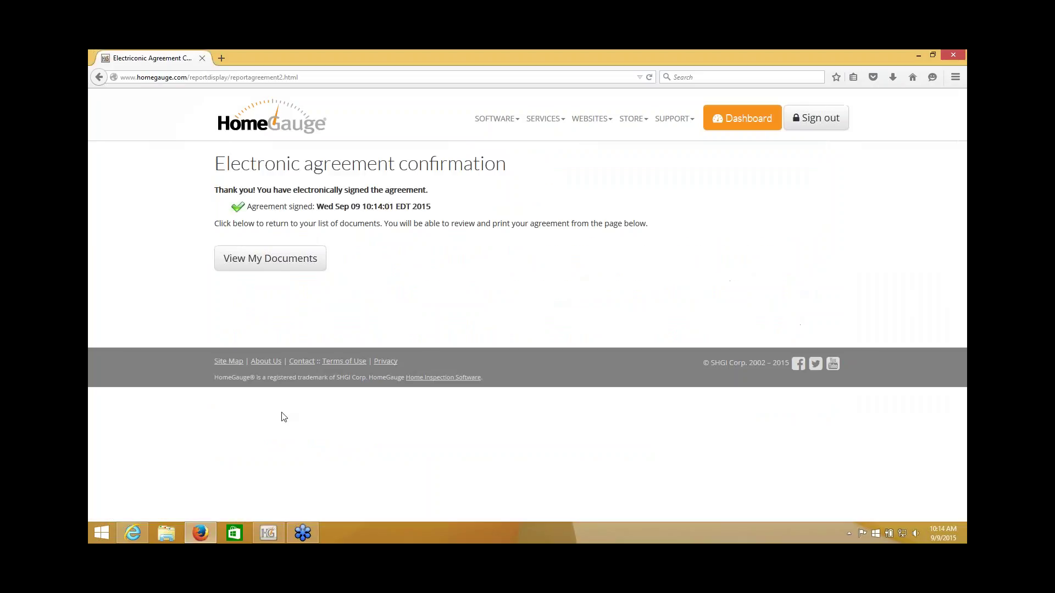
pyautogui.click(270, 266)
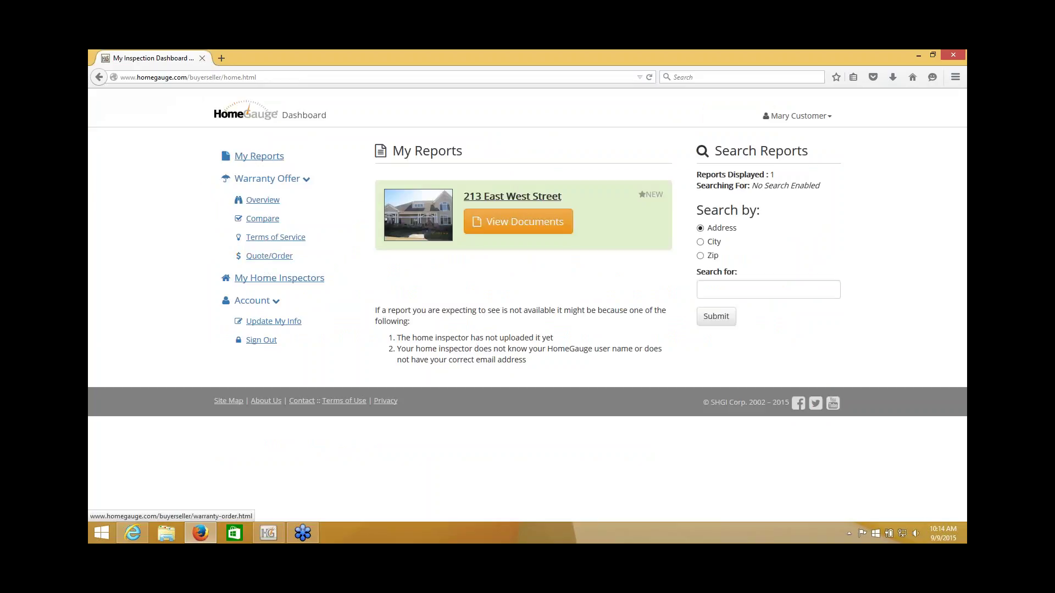
pyautogui.click(481, 222)
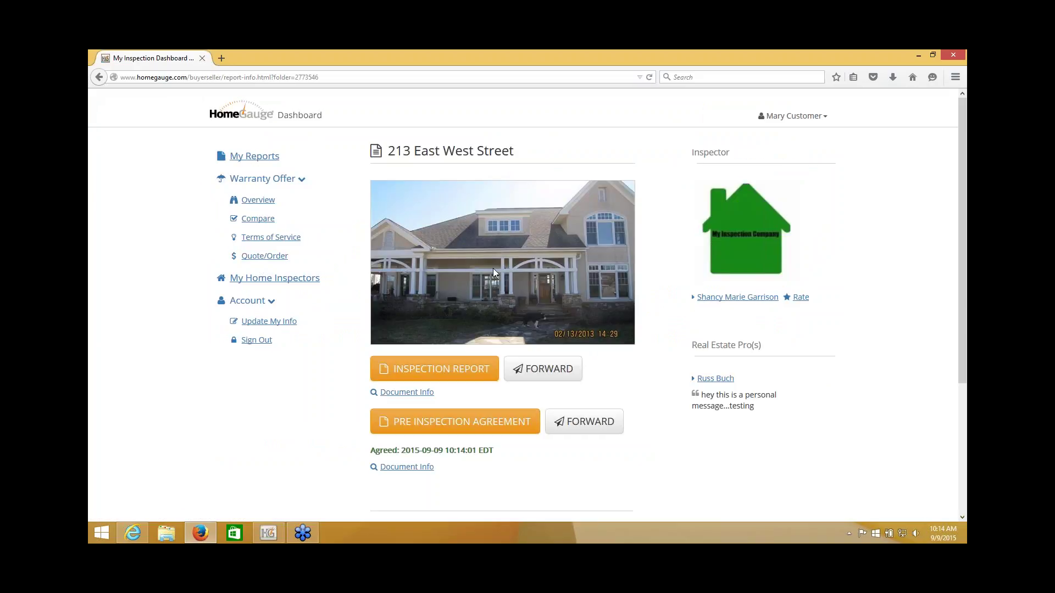
pyautogui.click(457, 370)
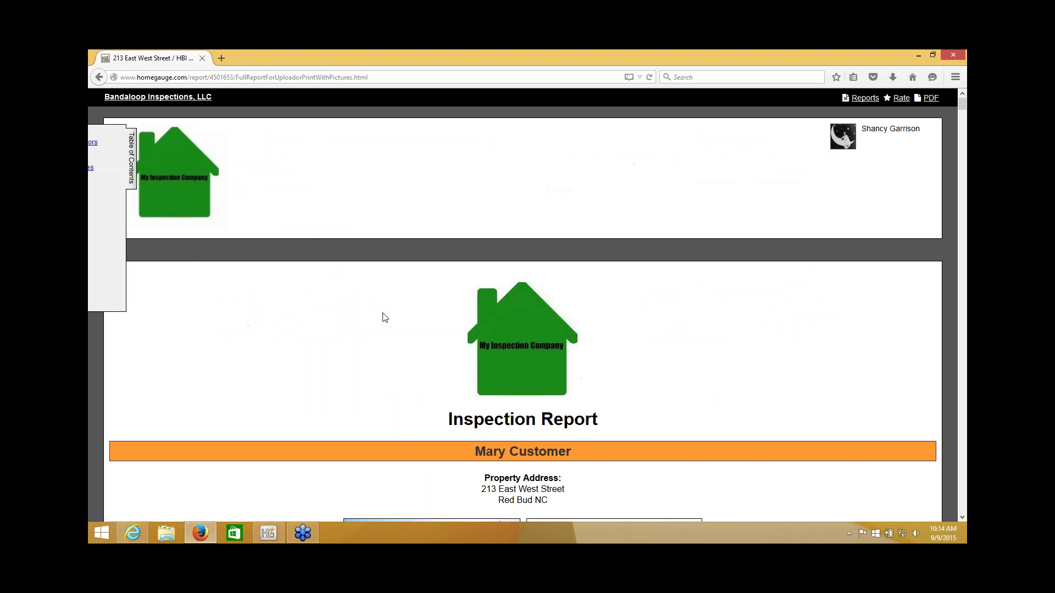
pyautogui.scroll(-5, 383, 317)
pyautogui.scroll(4, 351, 307)
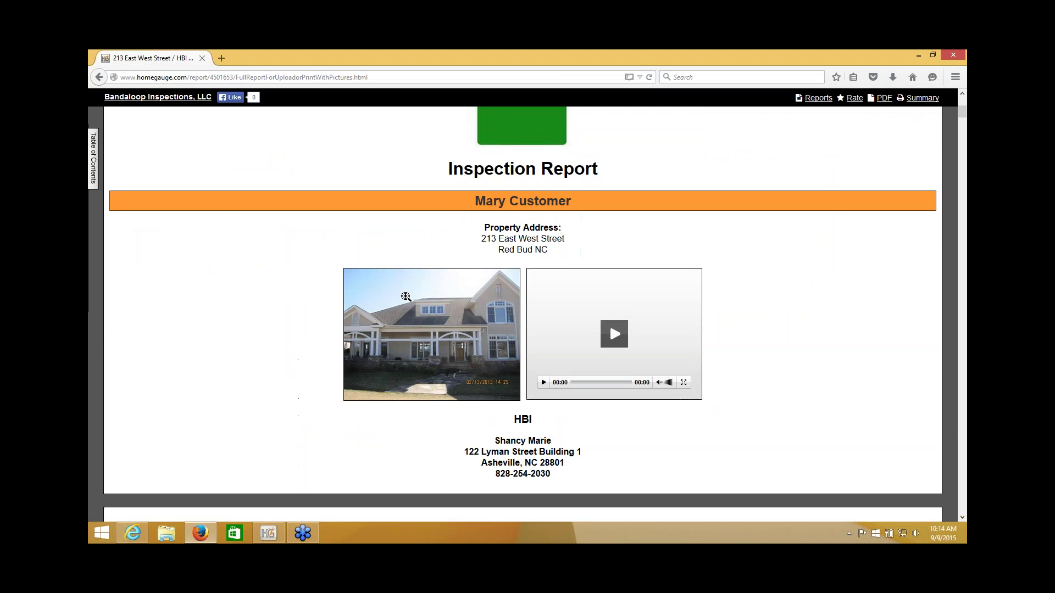
# Step: Review the house and ridge vent photos and General Summary, then close the customer's browser
pyautogui.click(351, 308)
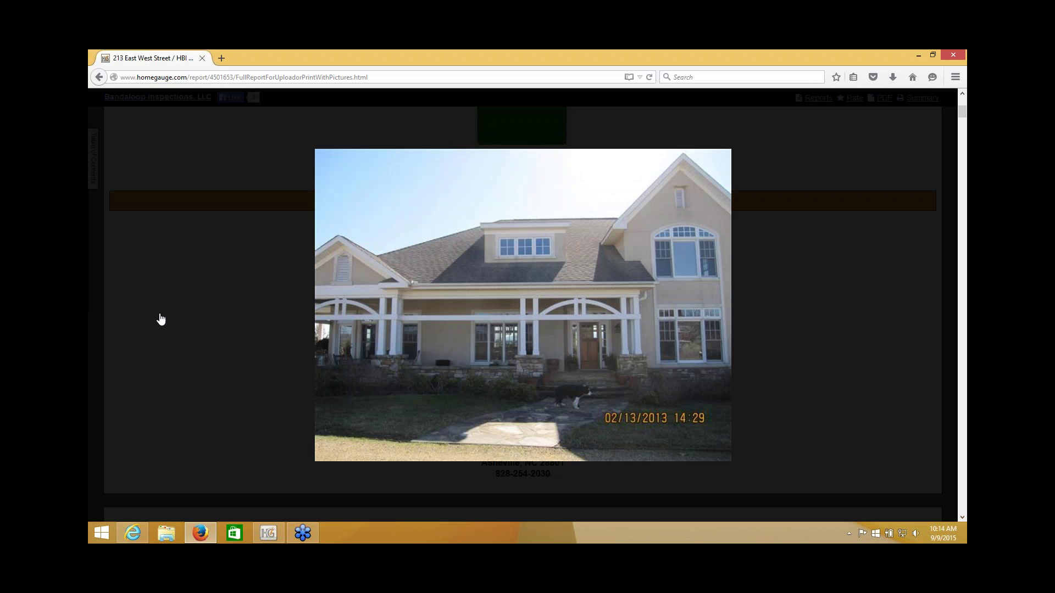
pyautogui.click(160, 321)
pyautogui.scroll(-10, 243, 309)
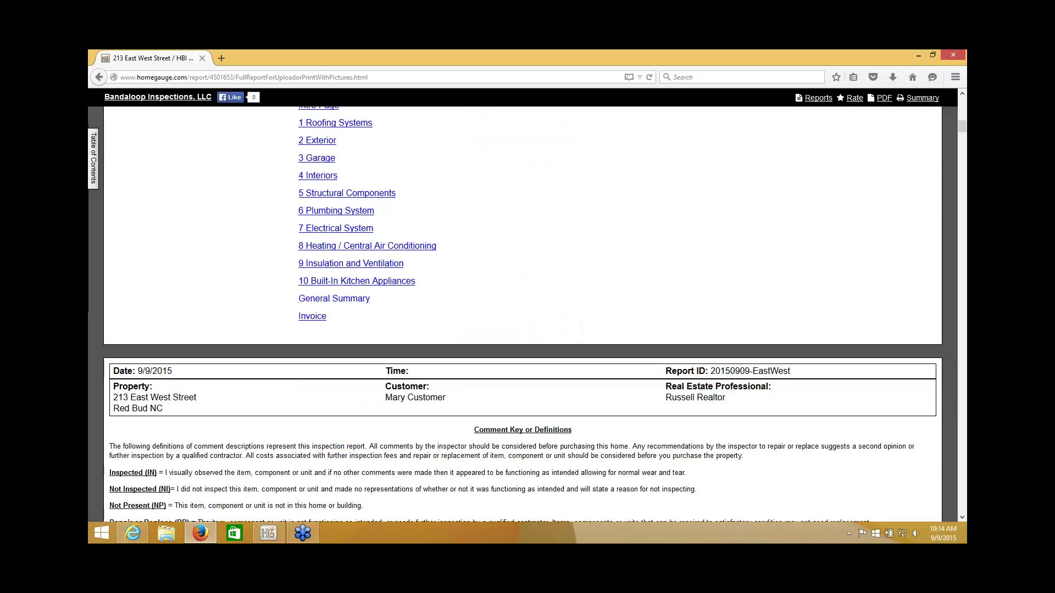
pyautogui.click(313, 297)
pyautogui.scroll(-7, 318, 304)
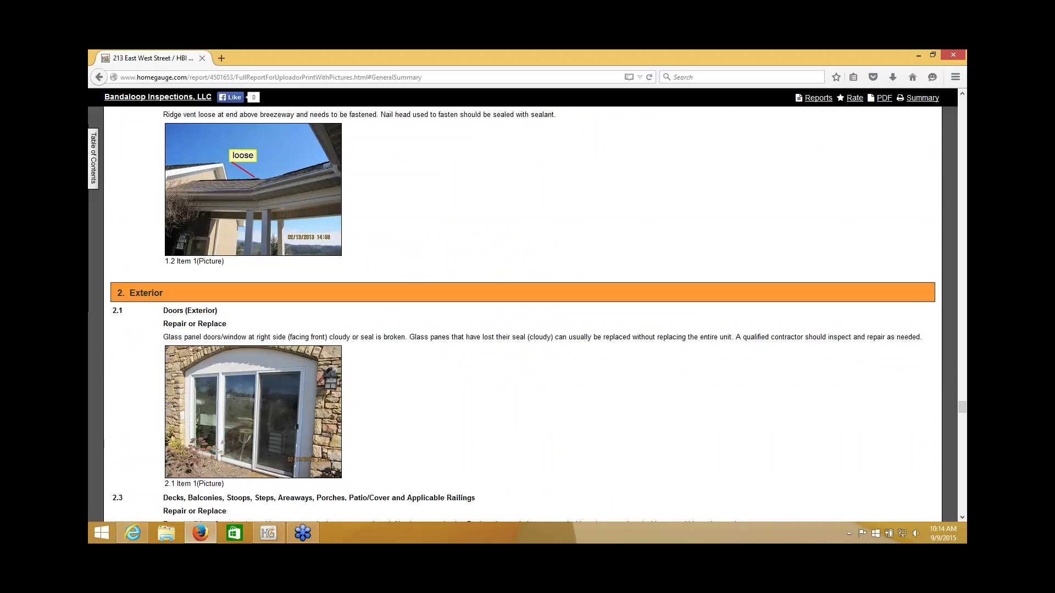
pyautogui.click(285, 384)
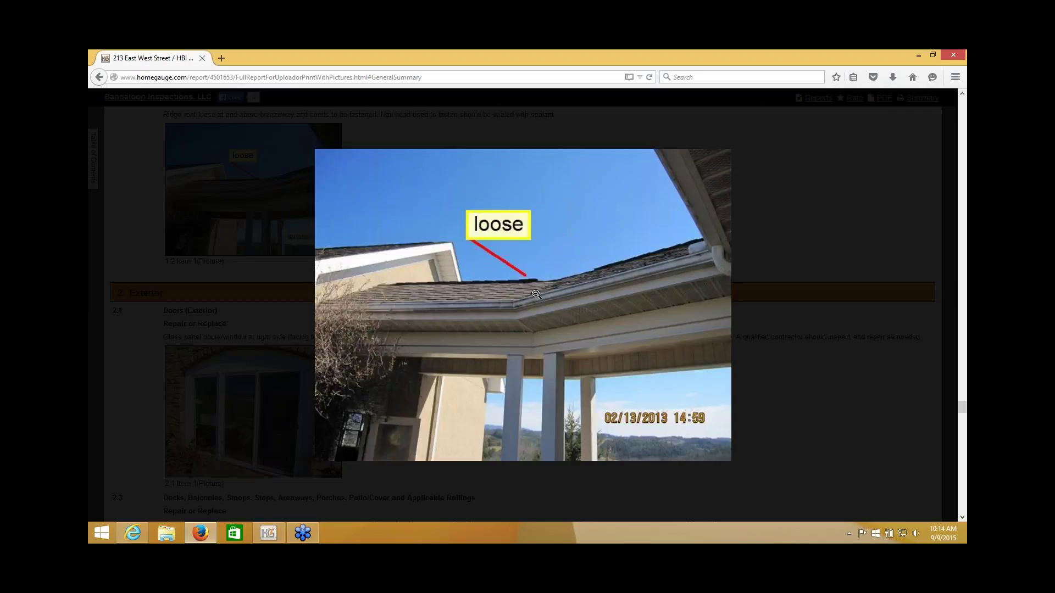
pyautogui.click(124, 346)
pyautogui.scroll(-4, 134, 343)
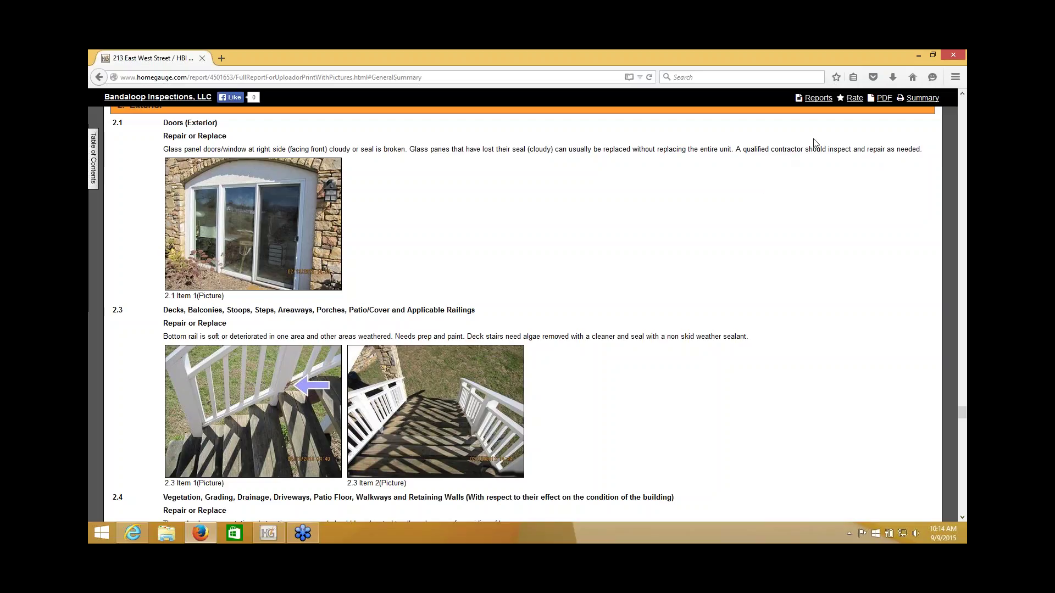
pyautogui.click(945, 54)
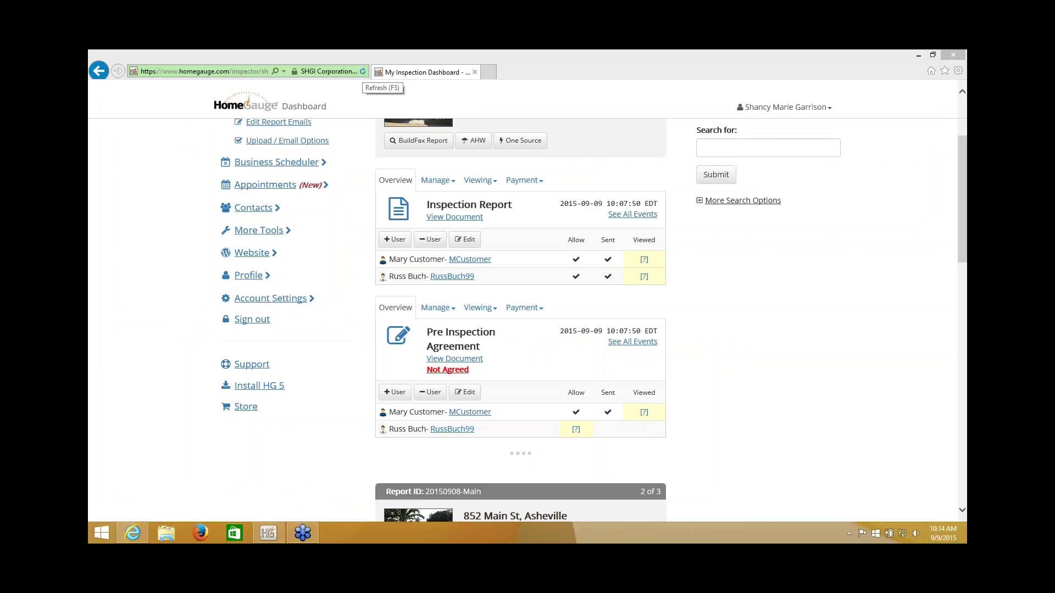
# Step: Refresh the inspector's dashboard to update the report and agreement statuses
pyautogui.click(363, 72)
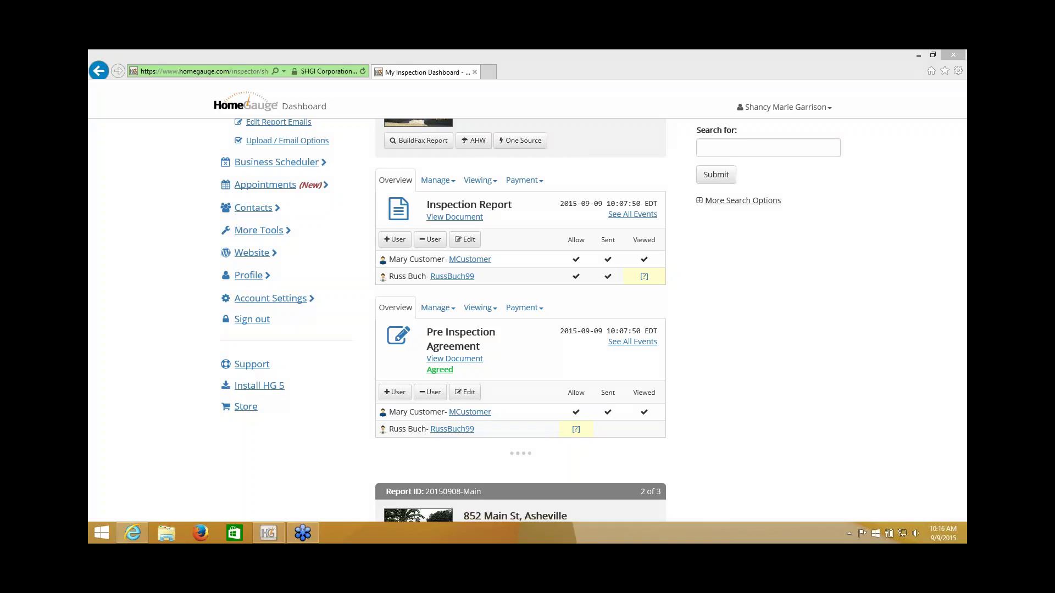
pyautogui.click(816, 425)
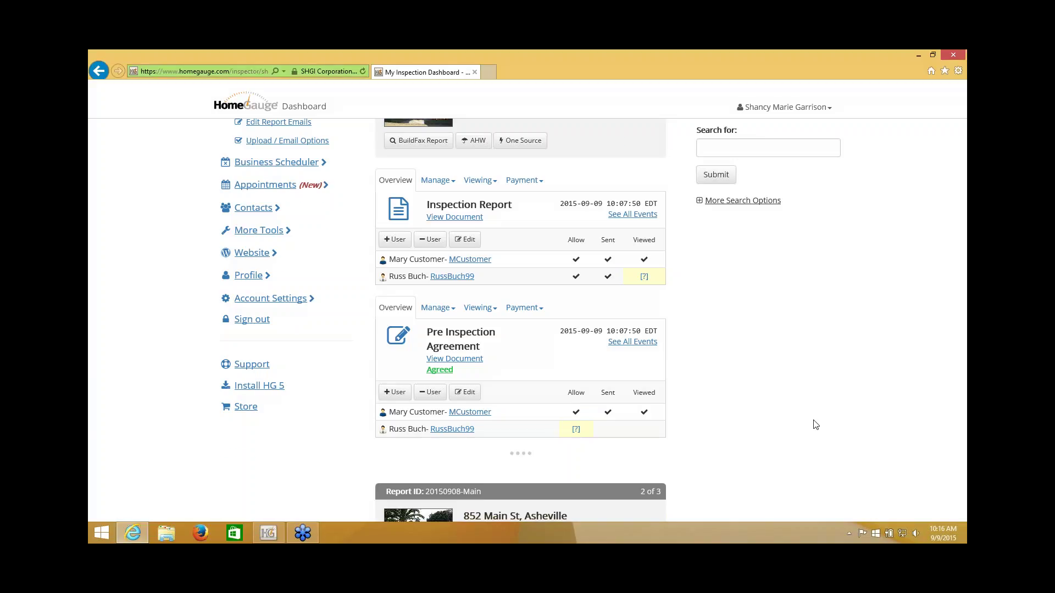
pyautogui.scroll(1, 815, 425)
pyautogui.scroll(1, 835, 369)
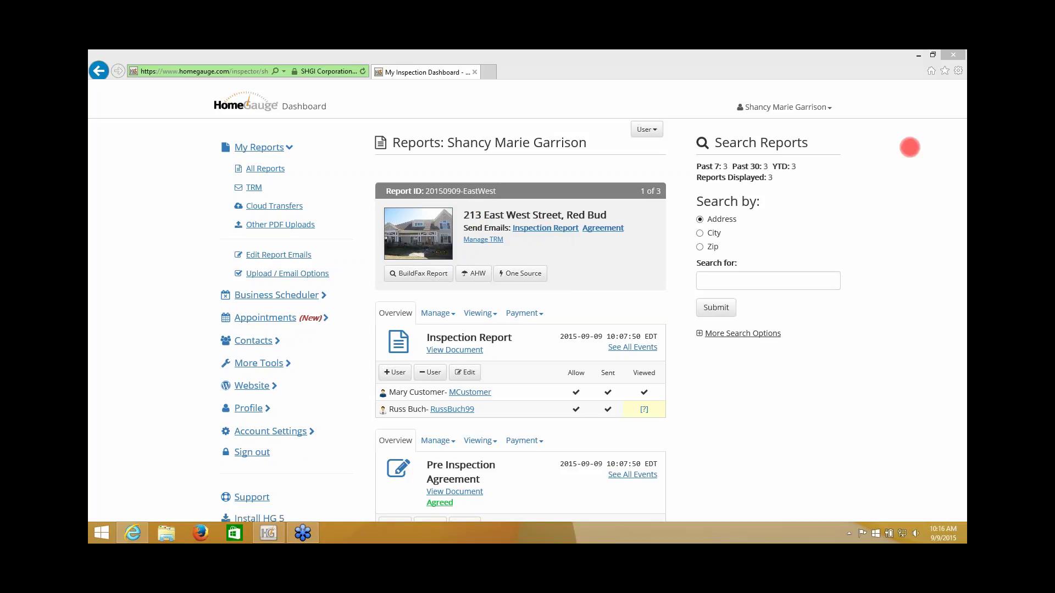
pyautogui.click(523, 229)
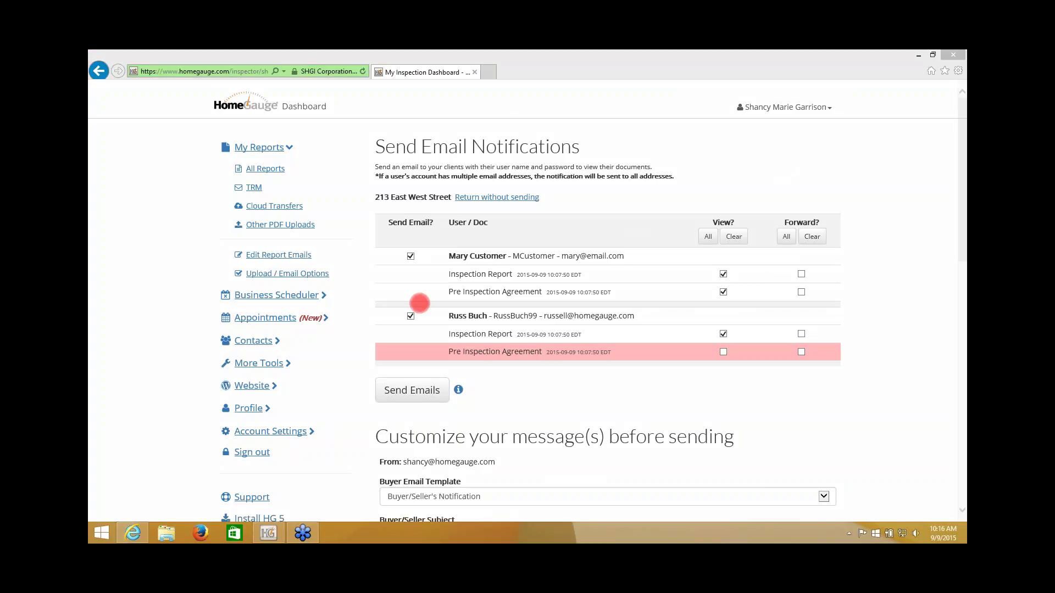
# Step: Exclude the real estate professional and send the report notification email to the customer only
pyautogui.click(411, 316)
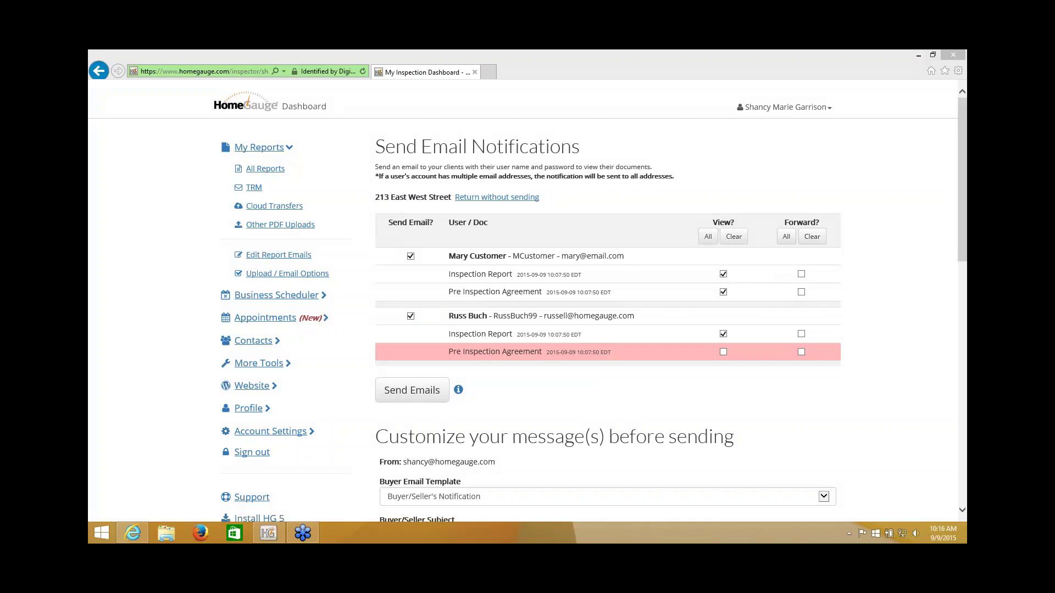
pyautogui.click(411, 317)
pyautogui.click(410, 390)
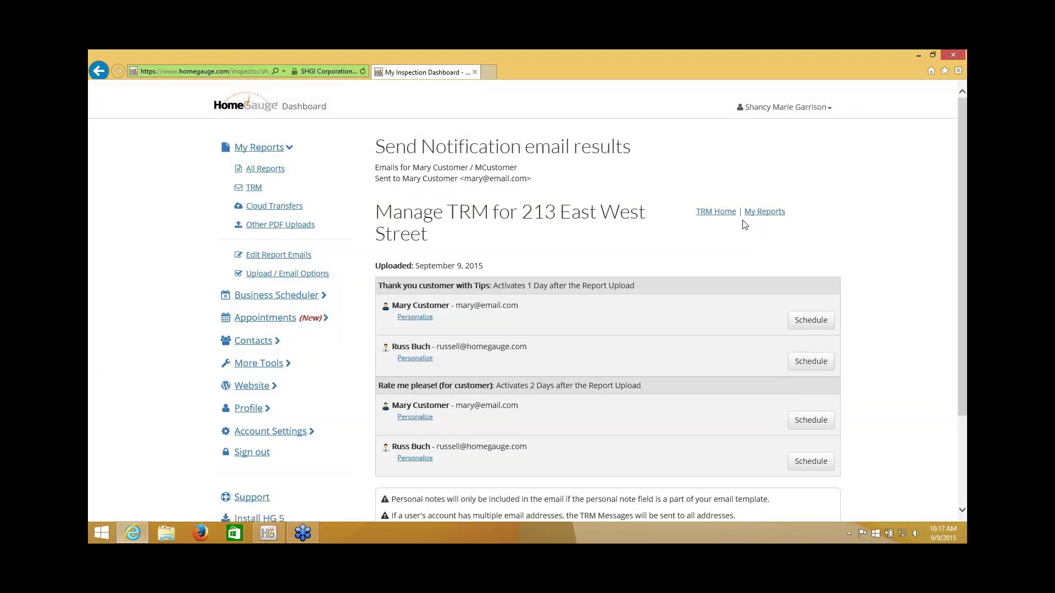
pyautogui.click(764, 212)
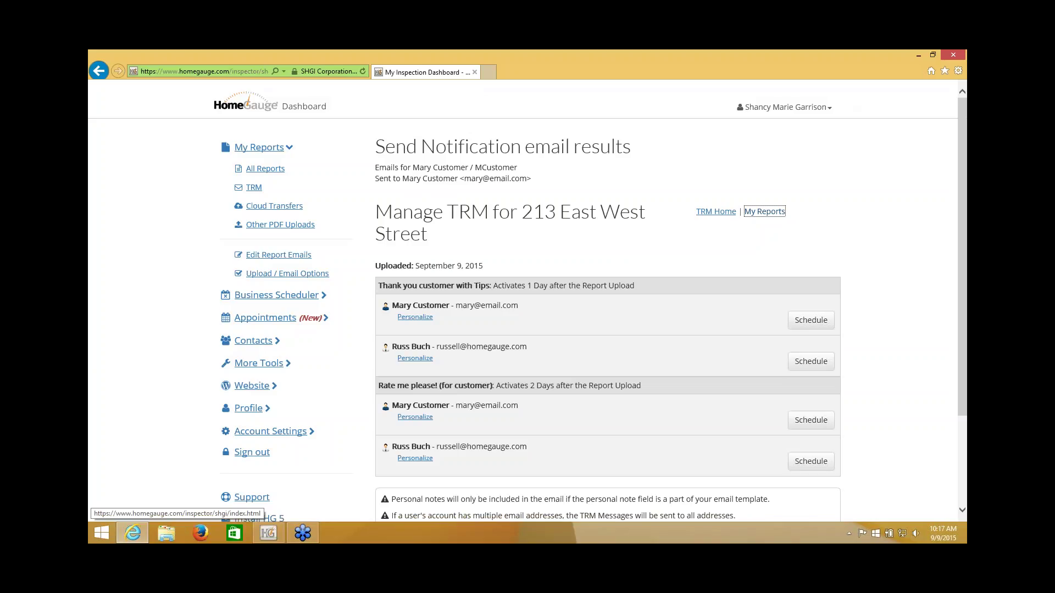
pyautogui.scroll(-4, 756, 219)
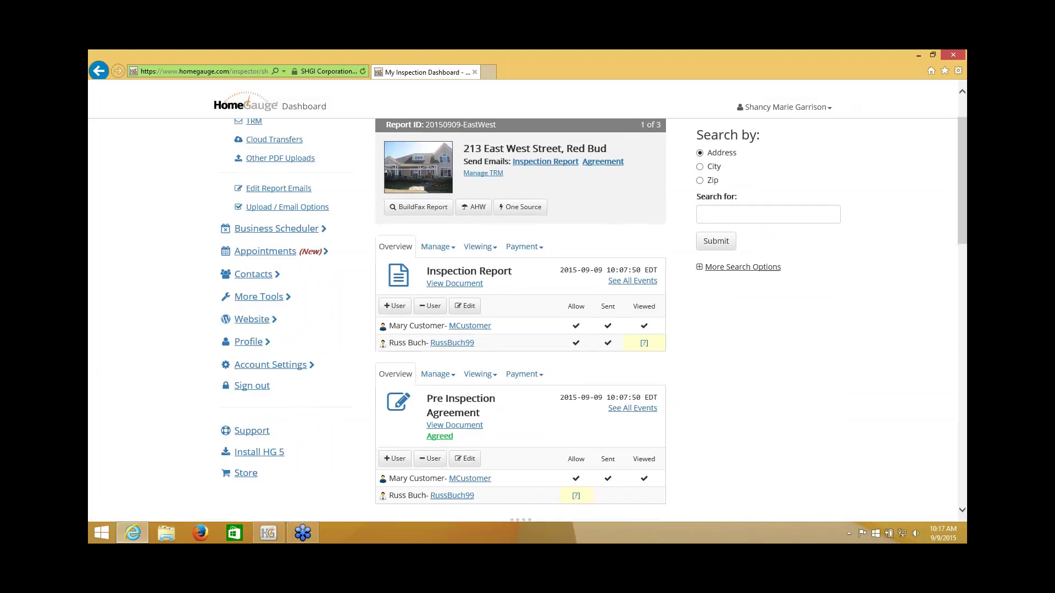
pyautogui.scroll(2, 792, 336)
pyautogui.scroll(-1, 771, 347)
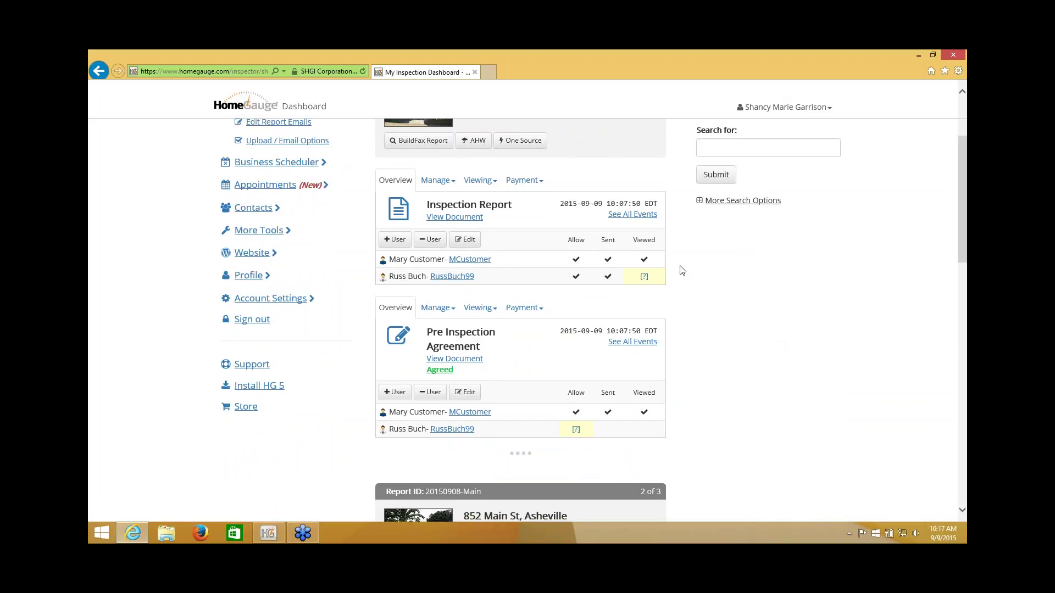
pyautogui.click(937, 249)
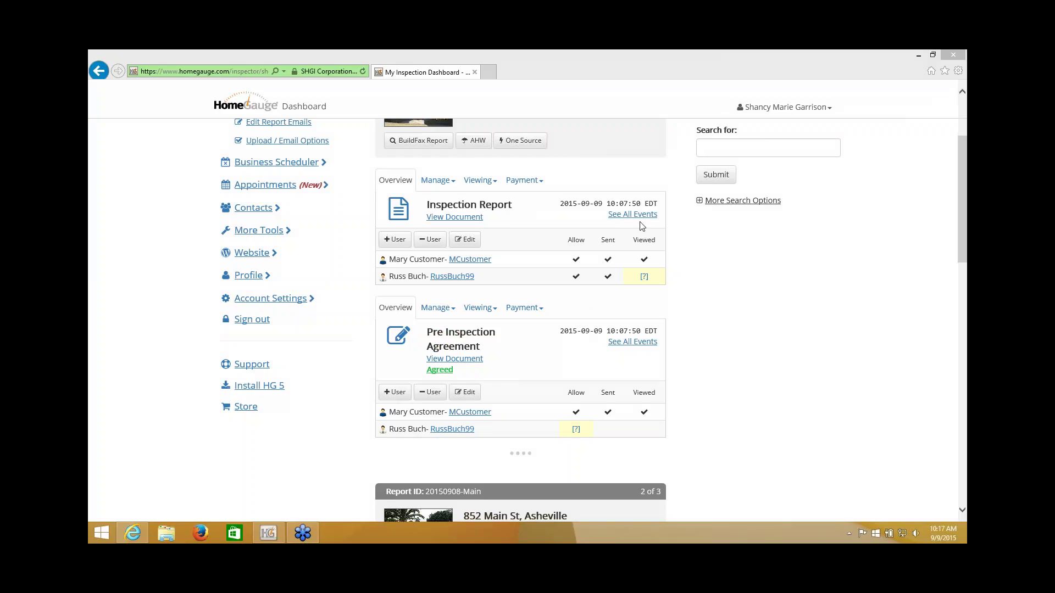
pyautogui.click(627, 216)
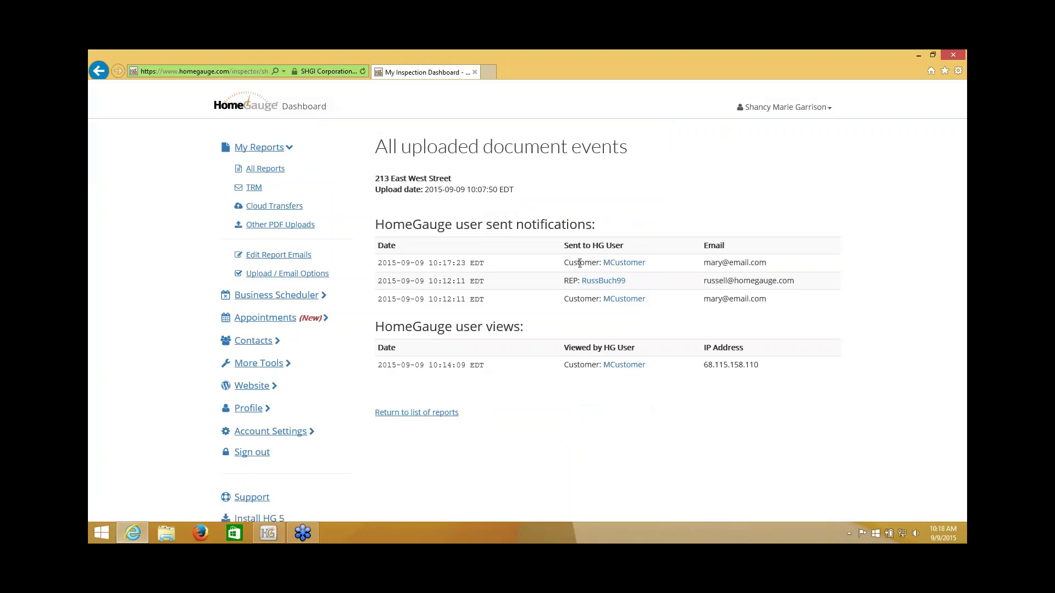
# Step: Highlight the 10:17 and 10:12 notification times and the REP recipient label in the events table
pyautogui.moveTo(566, 263); pyautogui.dragTo(600, 263)
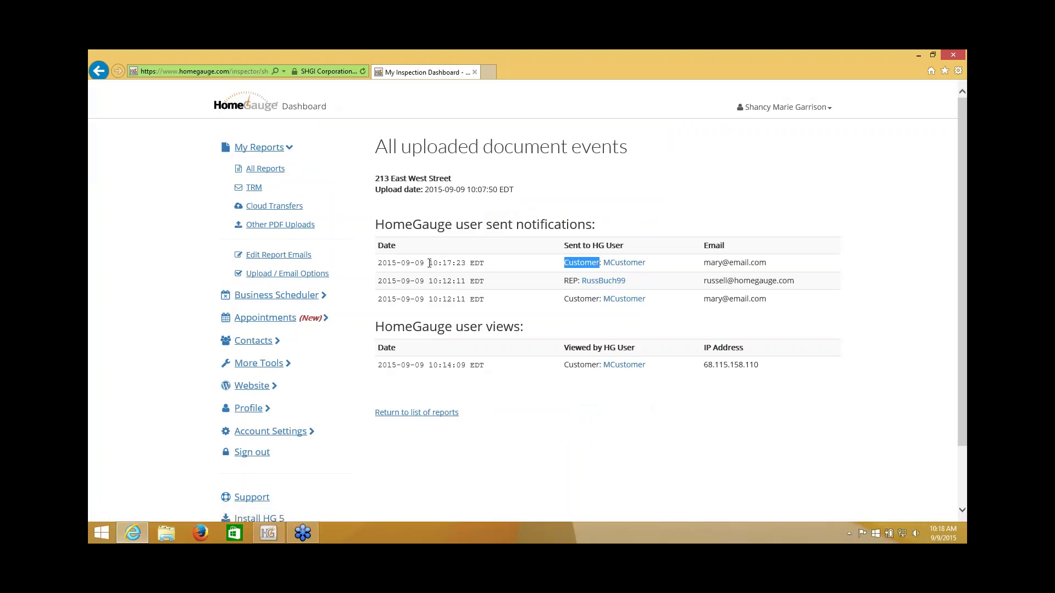
pyautogui.moveTo(429, 263); pyautogui.dragTo(451, 263)
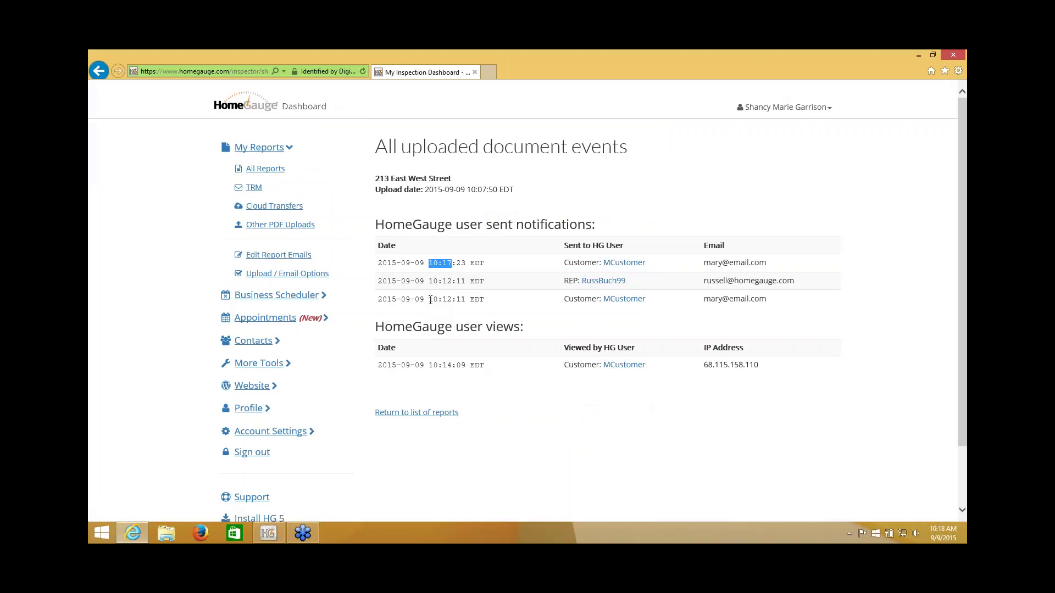
pyautogui.moveTo(429, 298); pyautogui.dragTo(452, 280)
pyautogui.click(476, 281)
pyautogui.moveTo(565, 281); pyautogui.dragTo(576, 281)
pyautogui.click(538, 319)
# Step: Highlight the customer's report view date and IP address, then return to All Reports
pyautogui.moveTo(375, 328); pyautogui.dragTo(519, 329)
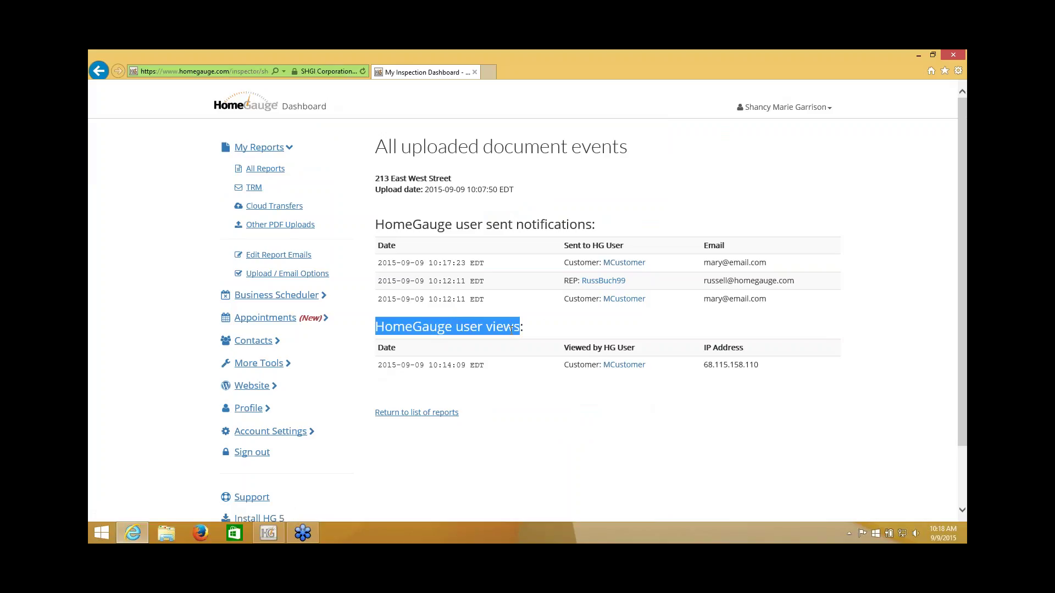
pyautogui.click(379, 367)
pyautogui.moveTo(390, 367); pyautogui.dragTo(471, 366)
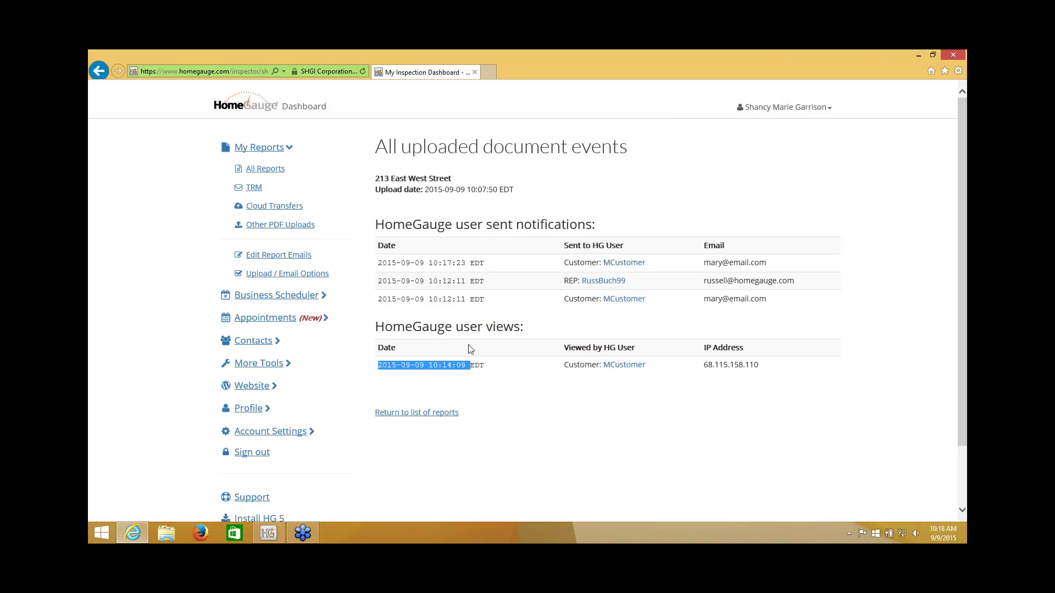
pyautogui.moveTo(705, 366); pyautogui.dragTo(764, 365)
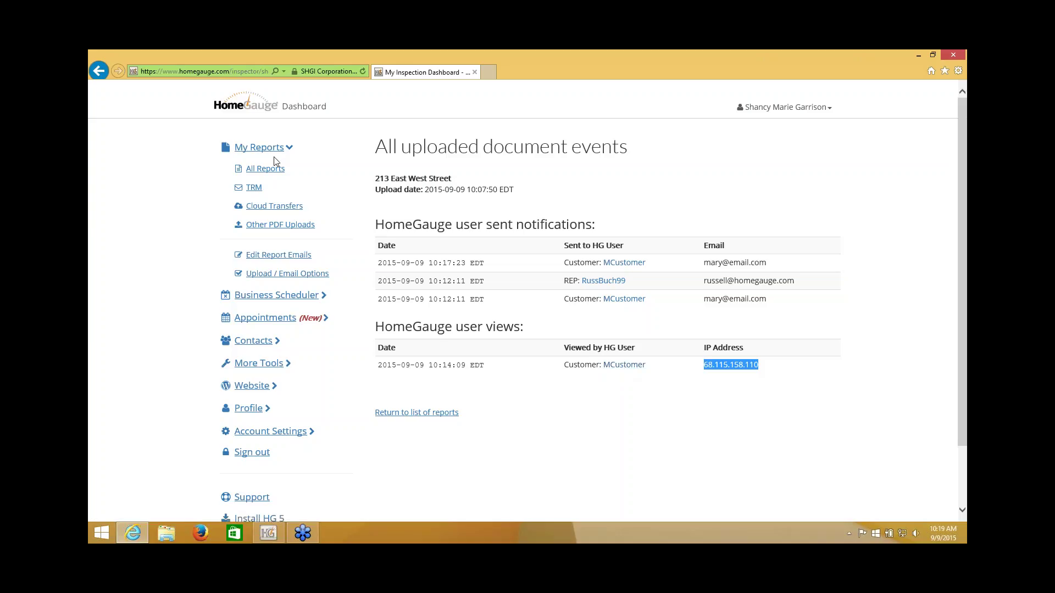
pyautogui.click(262, 170)
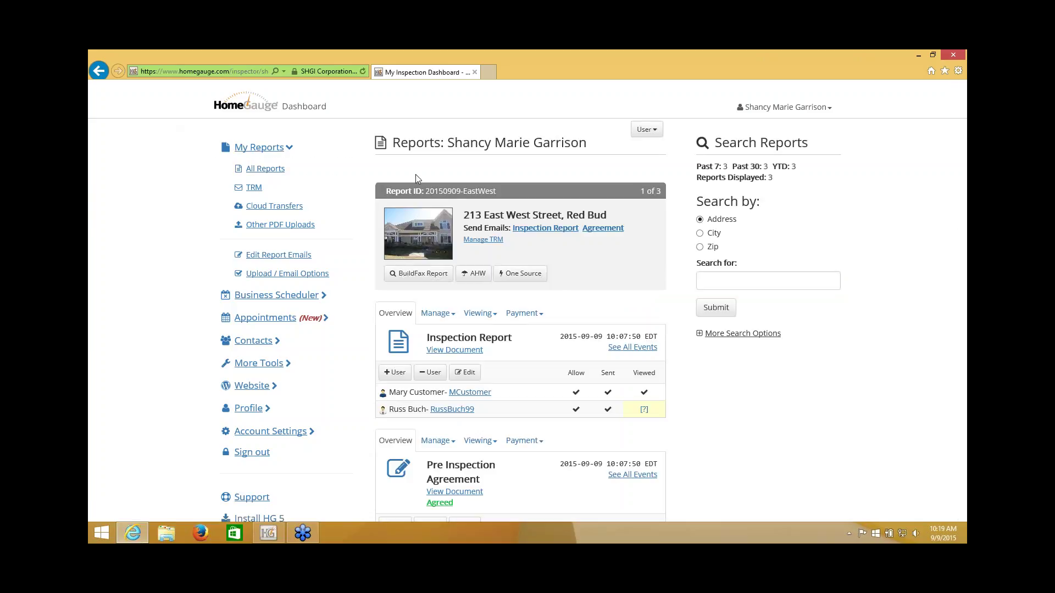
# Step: Show the Pre Inspection Agreement's events: two notifications, one view, required 10:10:13, agreed 10:14:01
pyautogui.scroll(-3, 415, 174)
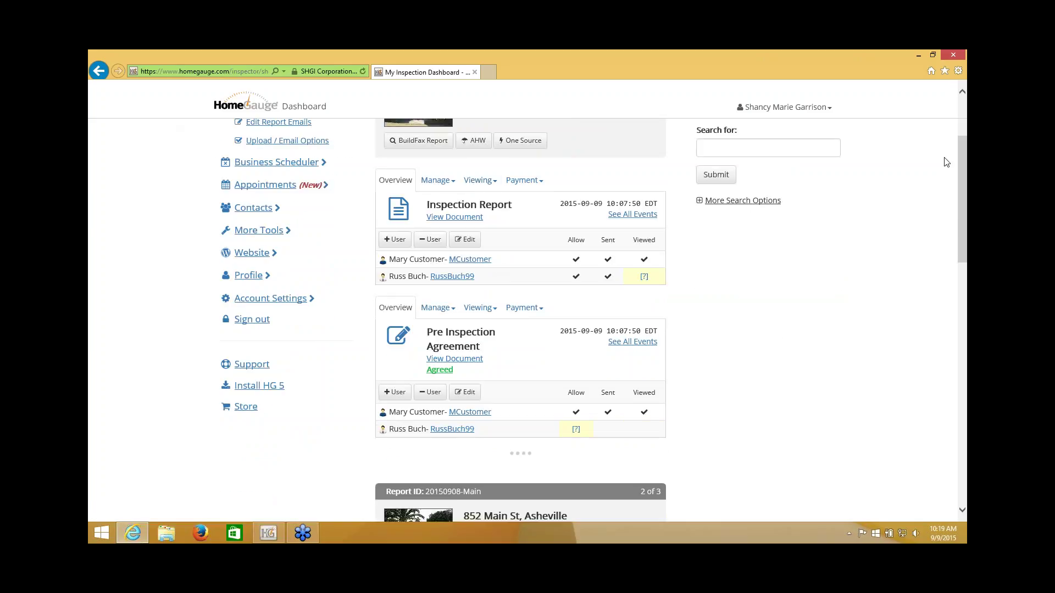
pyautogui.click(947, 162)
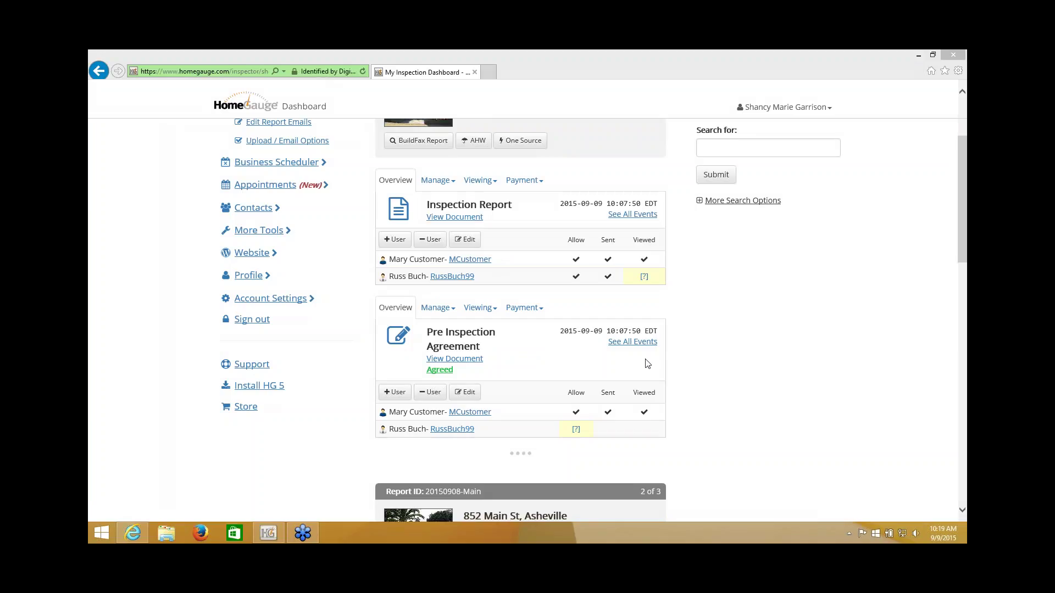
pyautogui.click(625, 343)
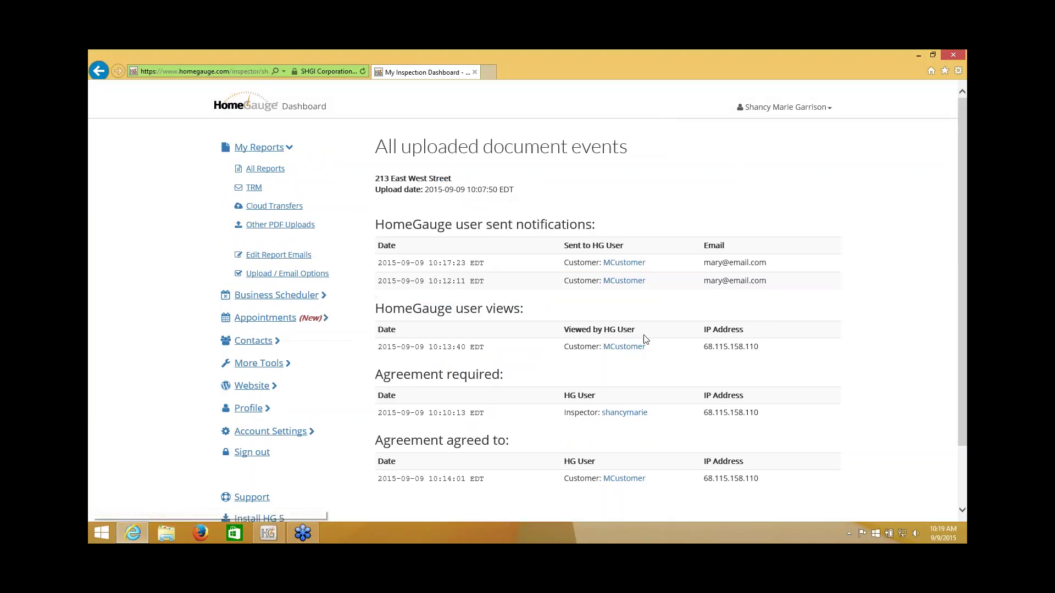
pyautogui.scroll(-2, 642, 337)
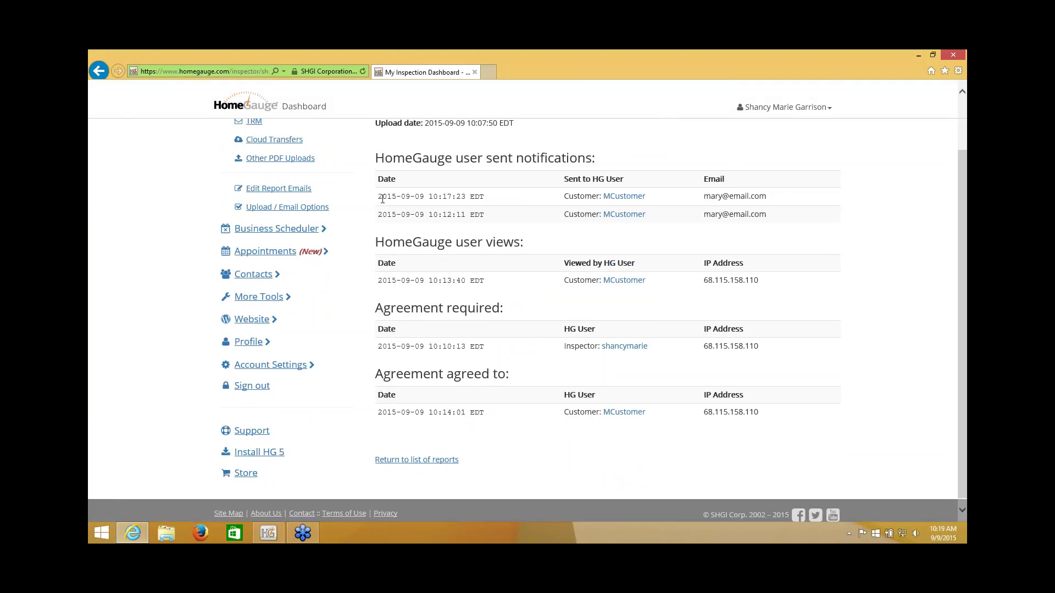
pyautogui.moveTo(378, 196); pyautogui.dragTo(486, 211)
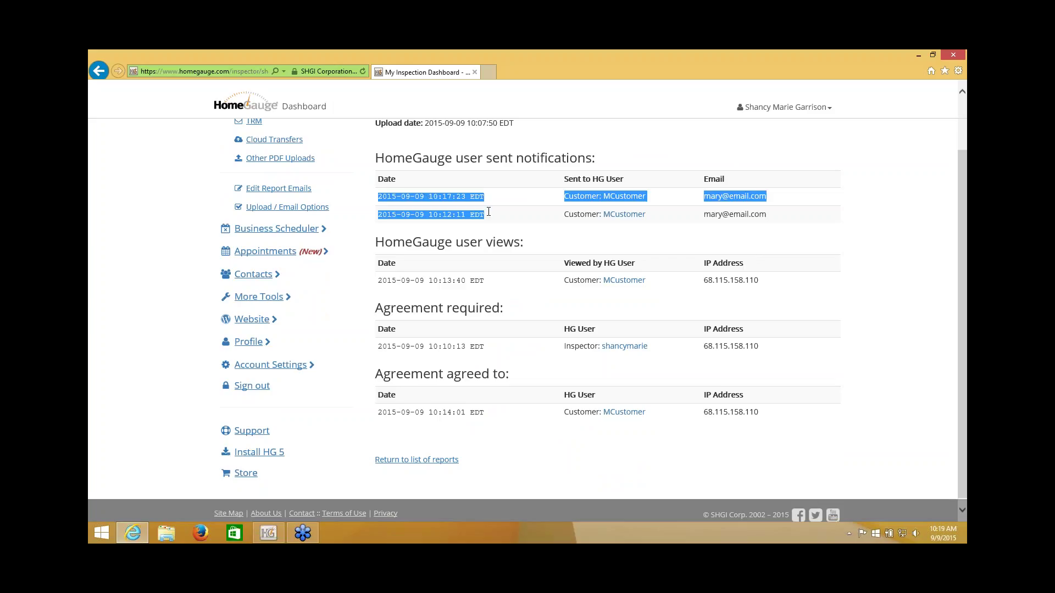
pyautogui.click(387, 280)
pyautogui.moveTo(387, 280); pyautogui.dragTo(496, 281)
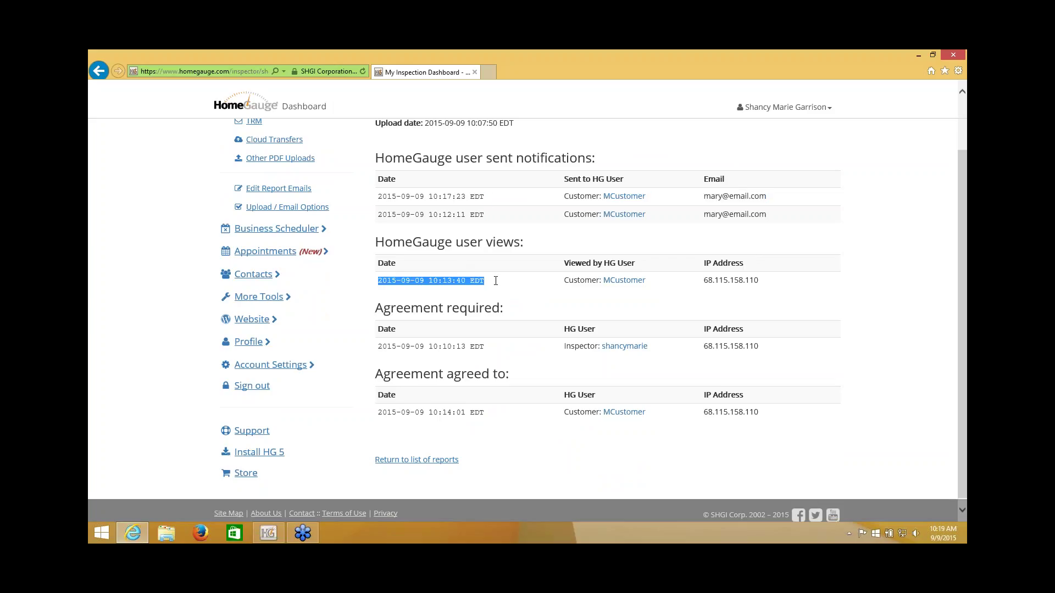
pyautogui.moveTo(378, 347); pyautogui.dragTo(488, 348)
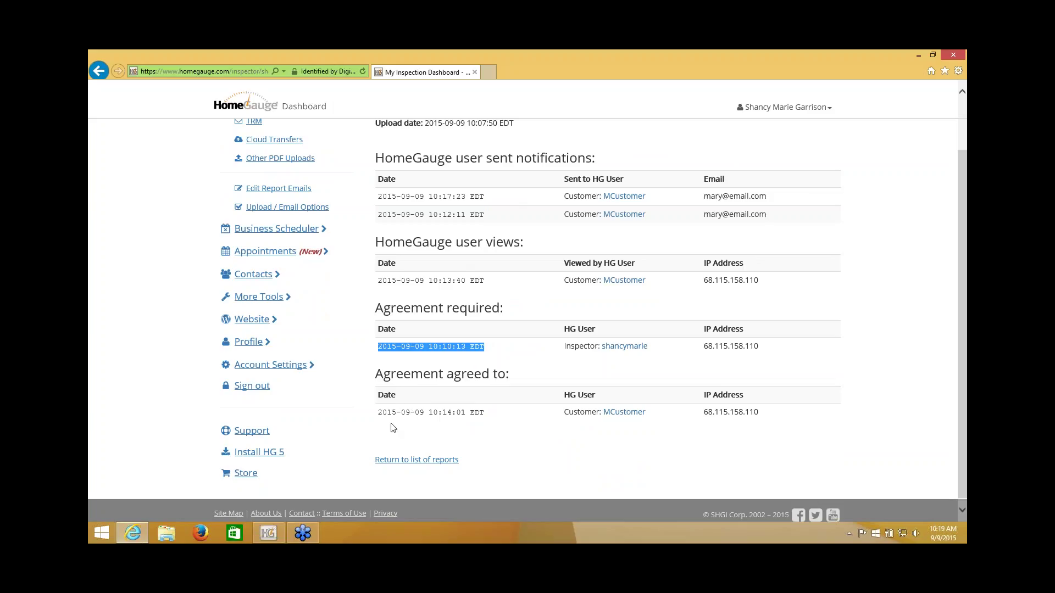
pyautogui.click(377, 418)
pyautogui.moveTo(377, 417); pyautogui.dragTo(474, 414)
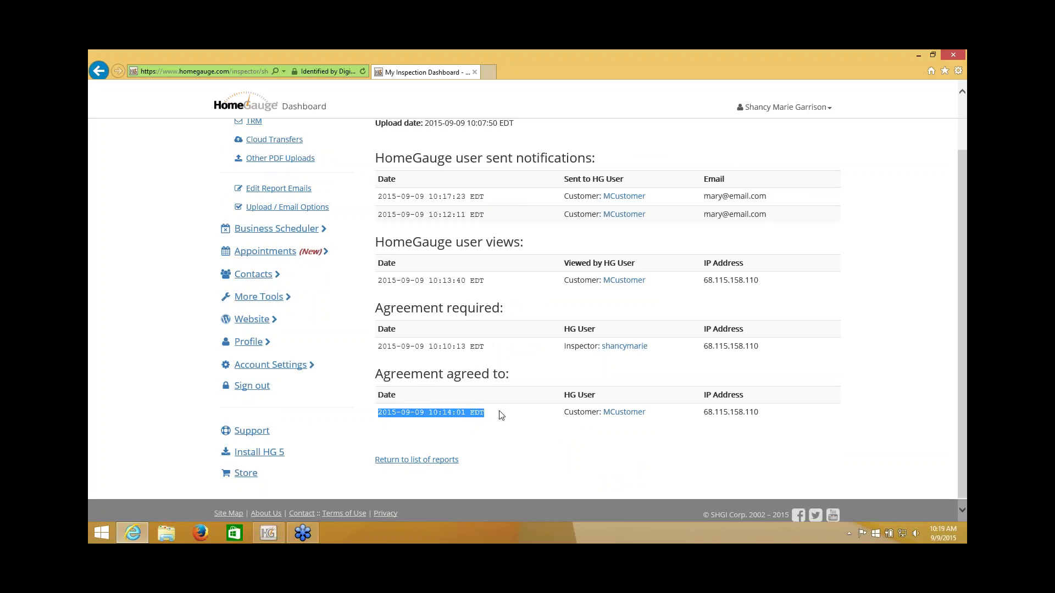
pyautogui.click(498, 415)
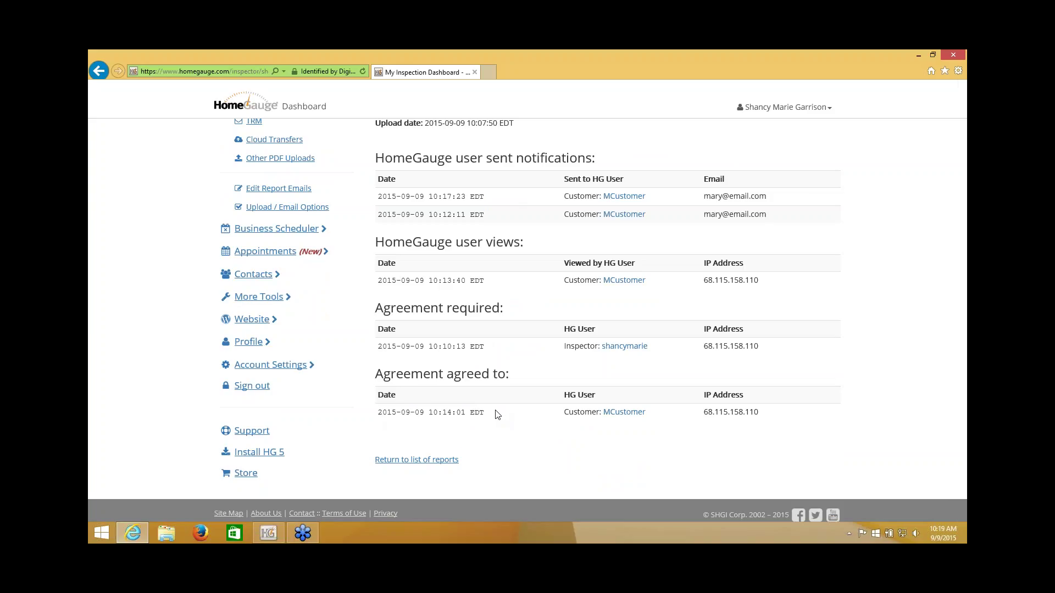
pyautogui.moveTo(966, 50)
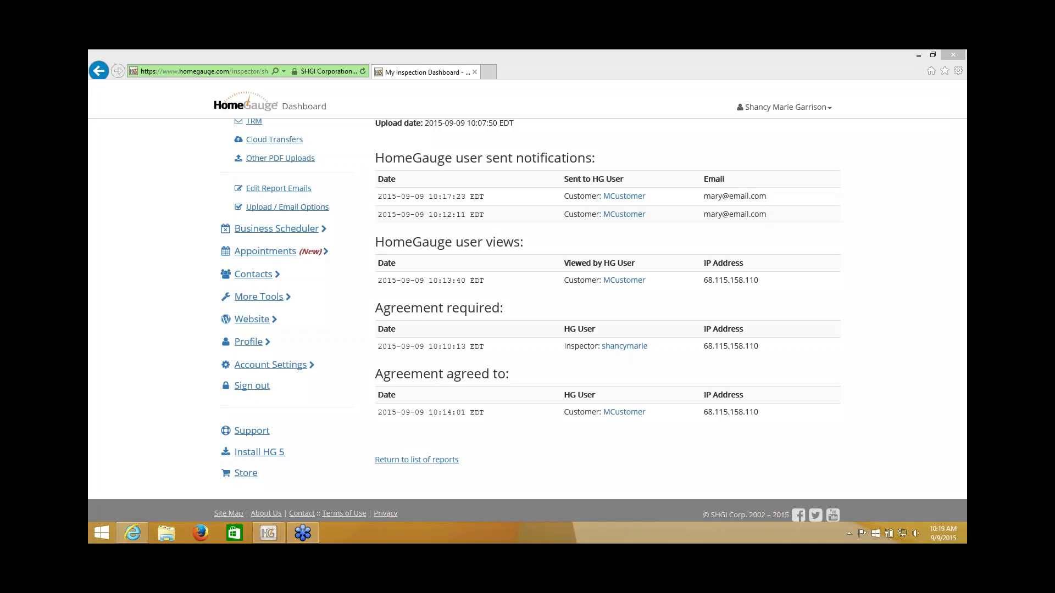
pyautogui.moveTo(376, 366)
pyautogui.mouseDown()
pyautogui.moveTo(541, 372)
pyautogui.moveTo(693, 406)
pyautogui.mouseUp()
pyautogui.moveTo(609, 392)
pyautogui.mouseDown()
pyautogui.moveTo(409, 377)
pyautogui.moveTo(423, 412)
pyautogui.moveTo(740, 375)
pyautogui.moveTo(506, 427)
pyautogui.mouseUp()
pyautogui.moveTo(374, 407); pyautogui.dragTo(400, 408)
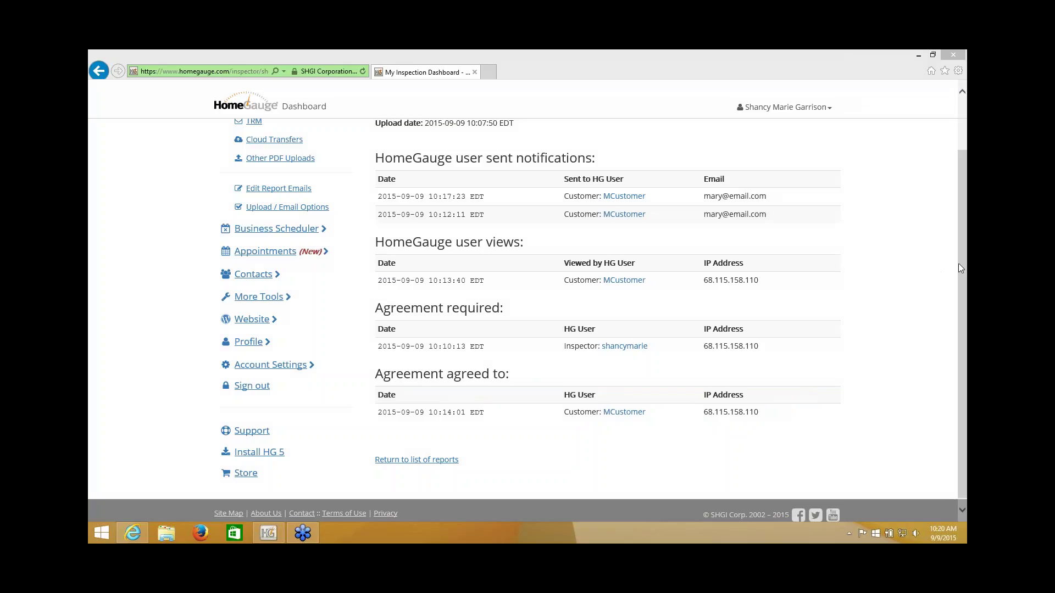
pyautogui.scroll(2, 961, 262)
# Step: From All Reports, open the inspection report customer's account info via their user name link
pyautogui.click(275, 160)
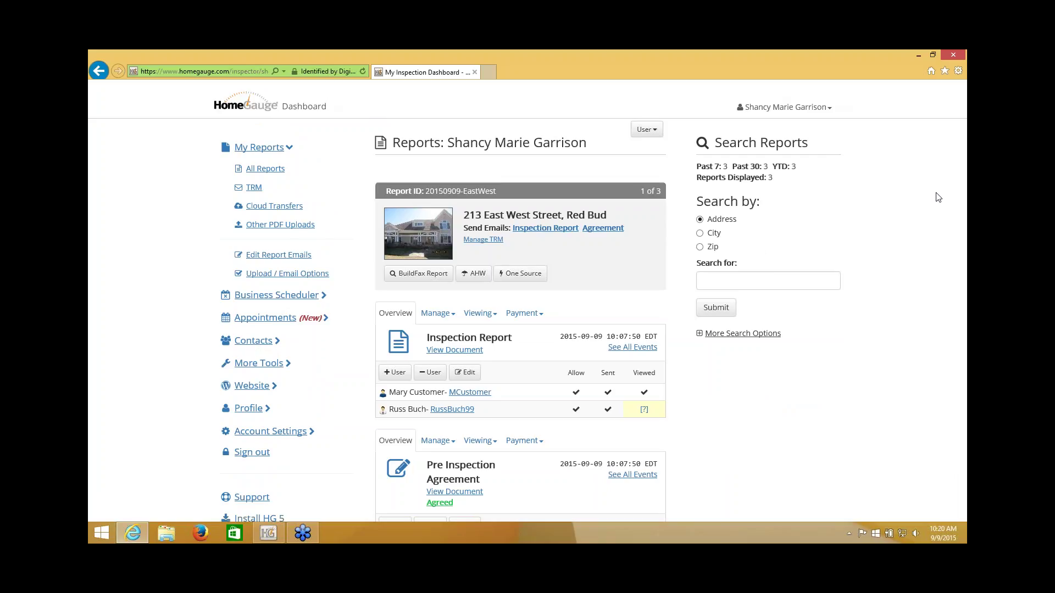
pyautogui.scroll(-1, 938, 197)
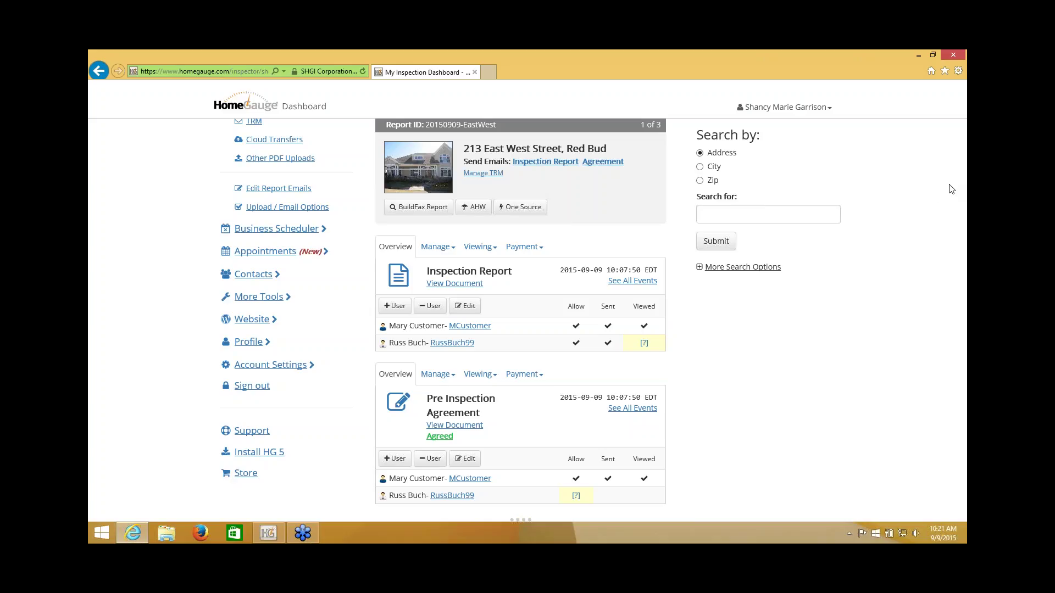
pyautogui.click(952, 189)
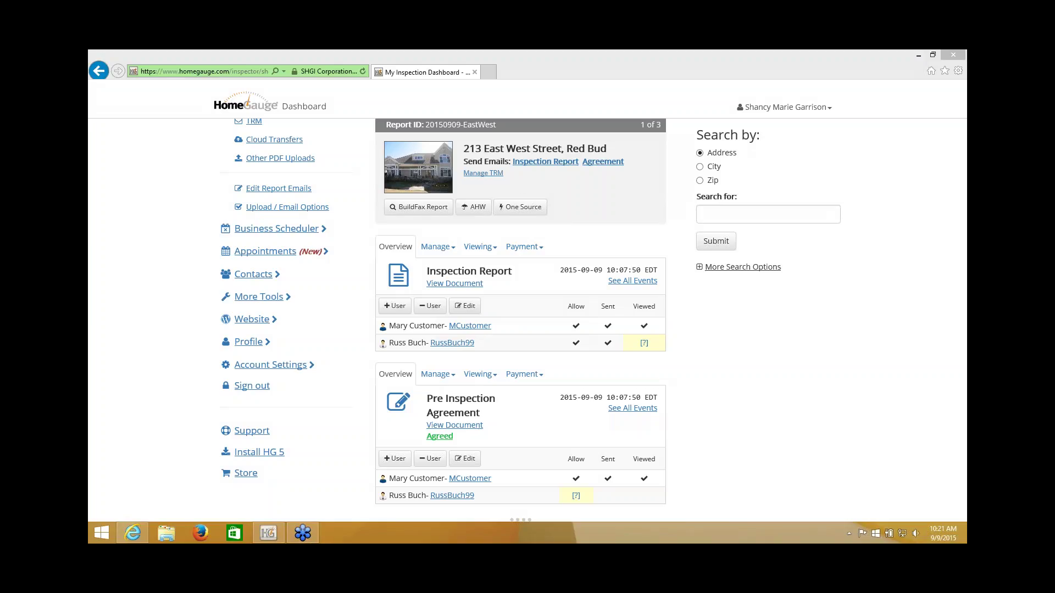
pyautogui.click(470, 326)
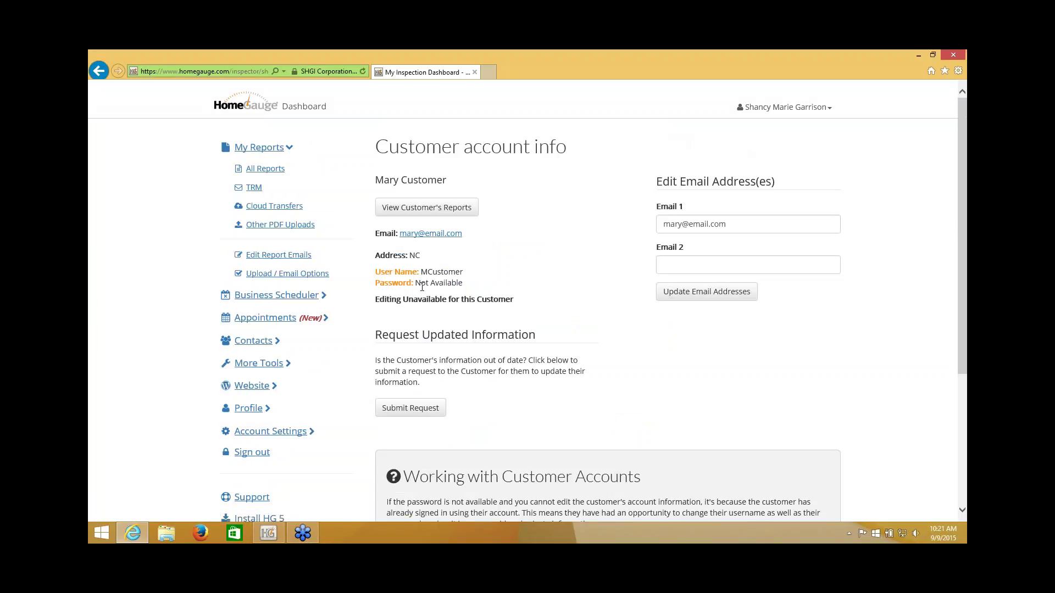
# Step: Point out the unavailable password and first e-mail, then enter the customer's second e-mail in Email 2
pyautogui.moveTo(416, 284); pyautogui.dragTo(504, 288)
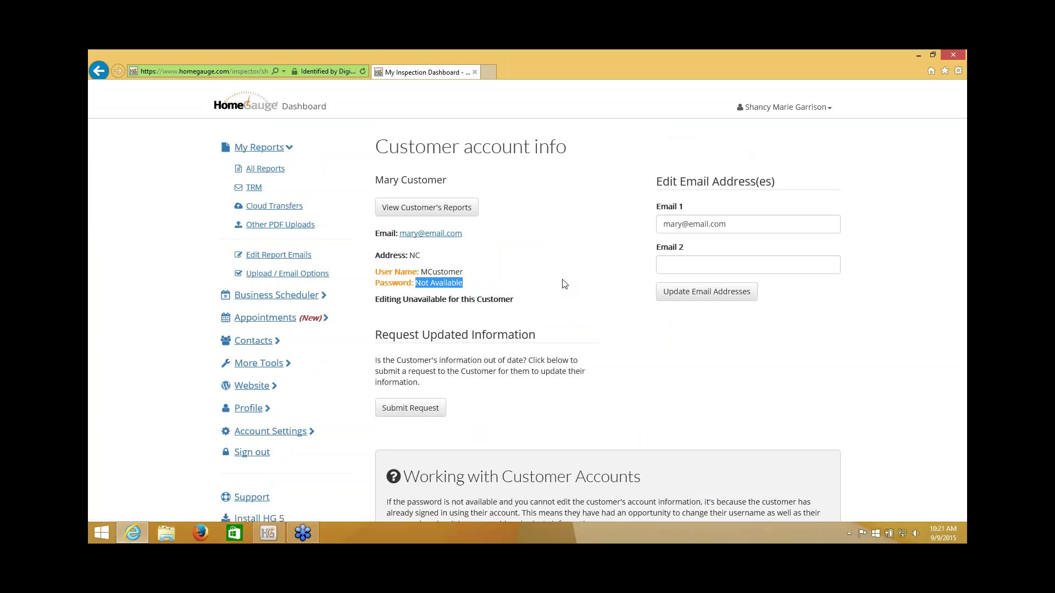
pyautogui.moveTo(739, 223); pyautogui.dragTo(664, 224)
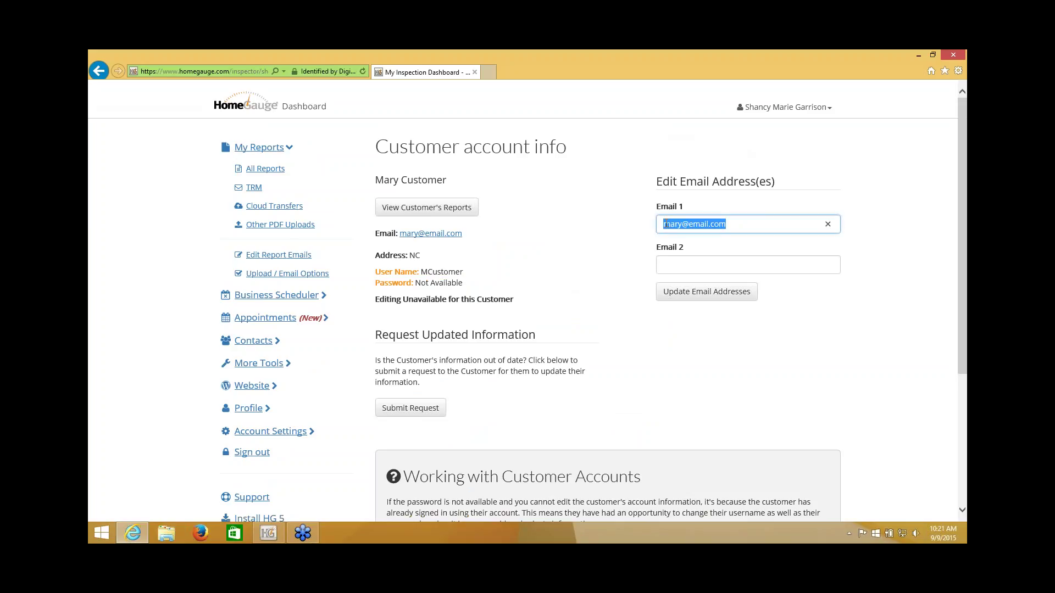
pyautogui.click(621, 266)
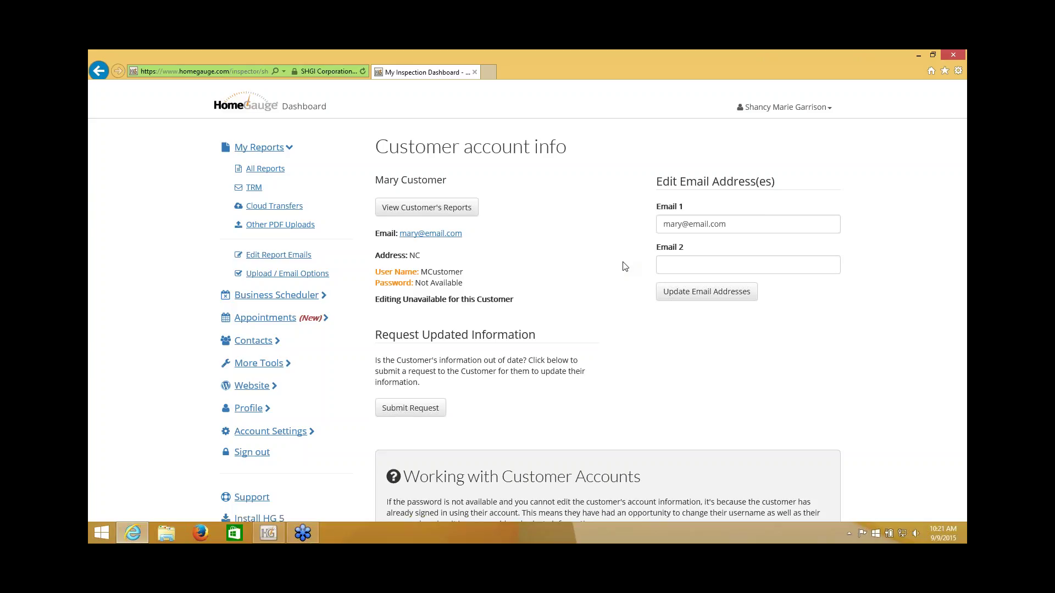
pyautogui.click(672, 264)
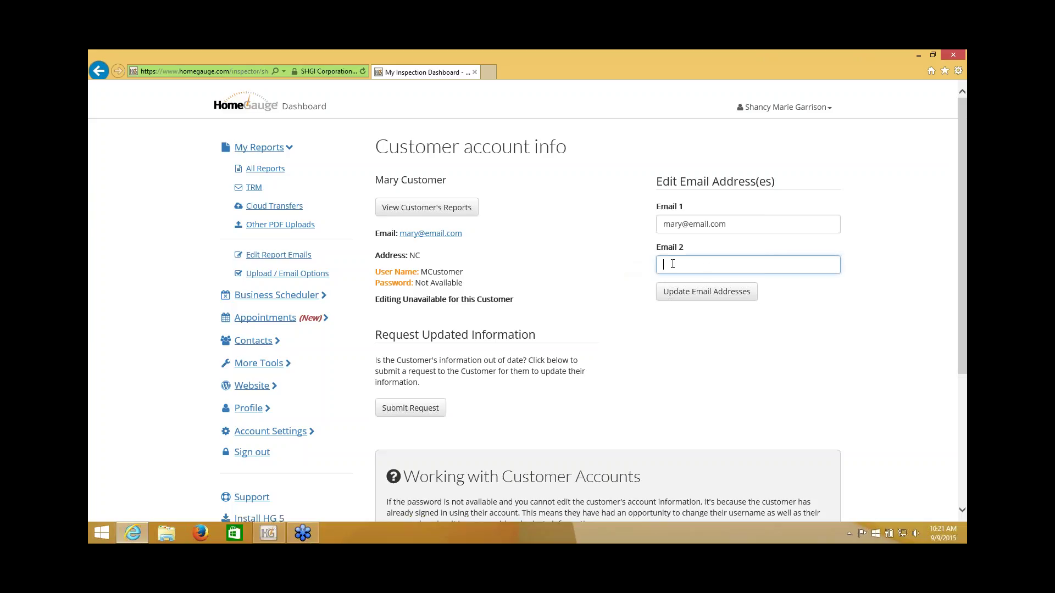
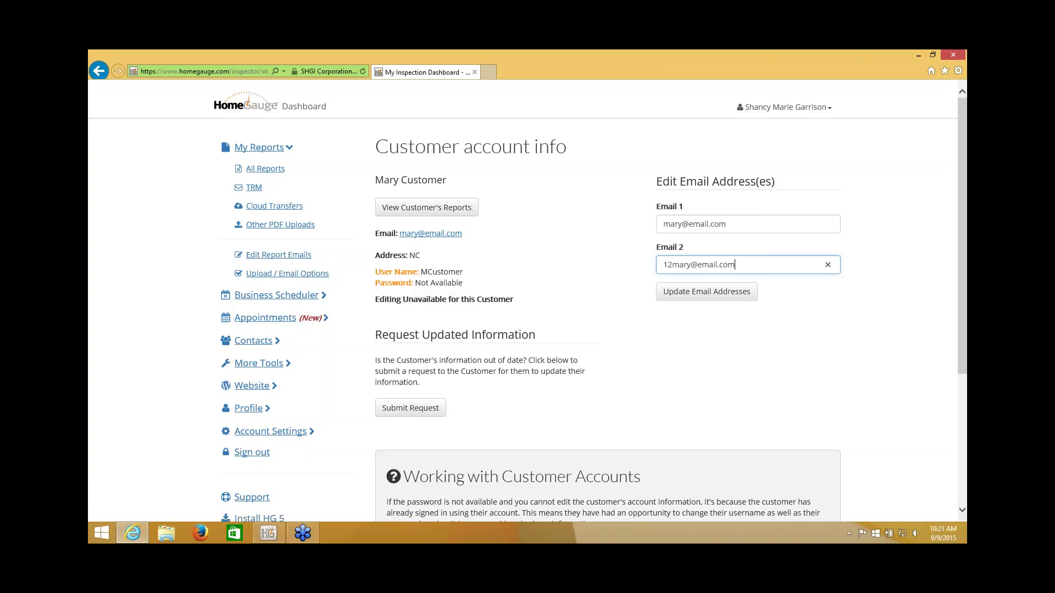
# Step: Submit the customer's new Email 2 address and return to the customer info page
pyautogui.click(678, 296)
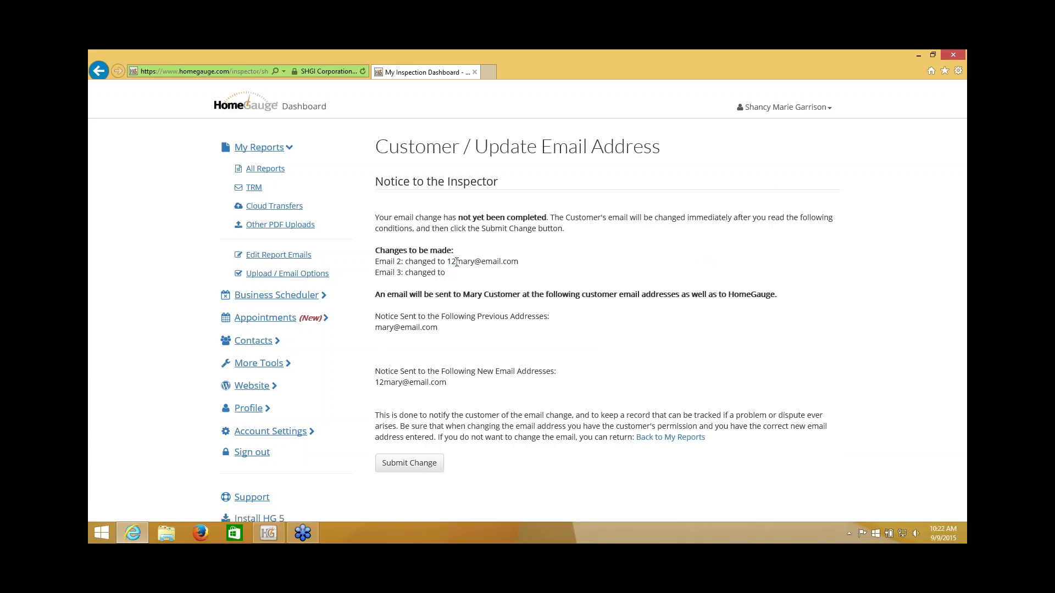
pyautogui.moveTo(448, 262); pyautogui.dragTo(518, 262)
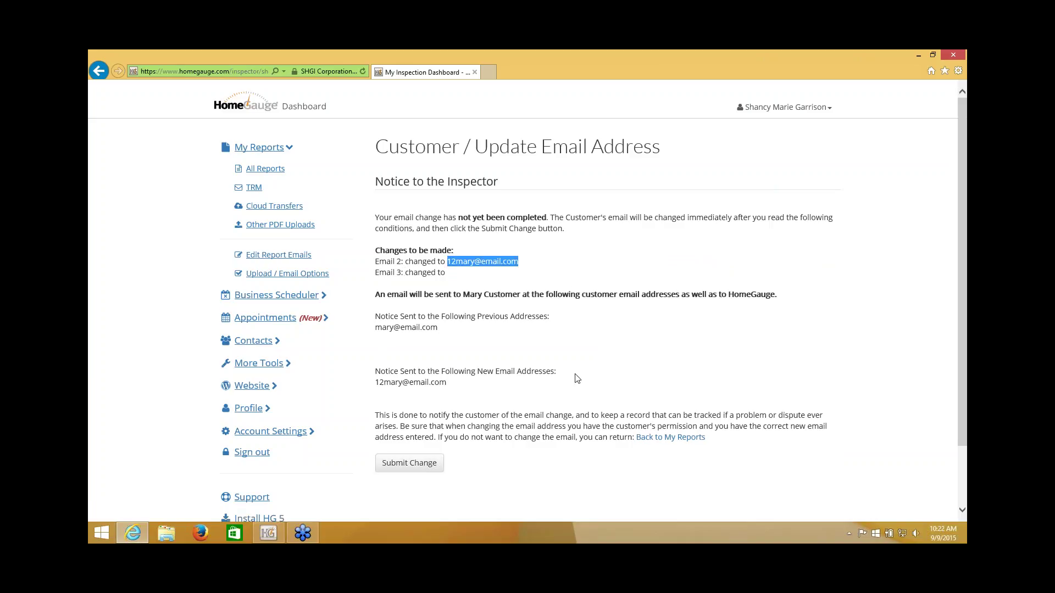
pyautogui.click(946, 291)
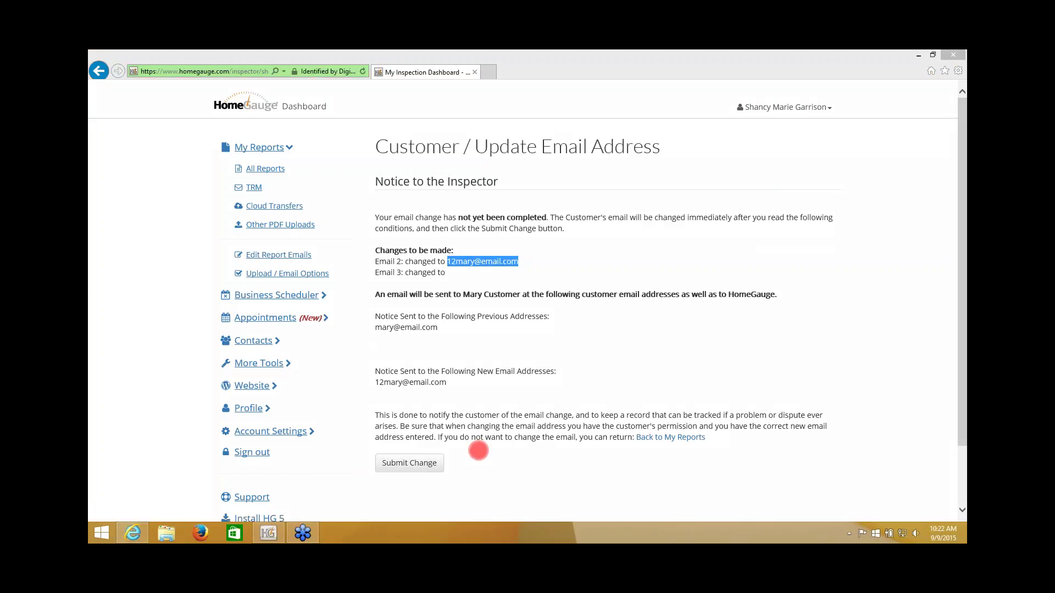
pyautogui.click(450, 463)
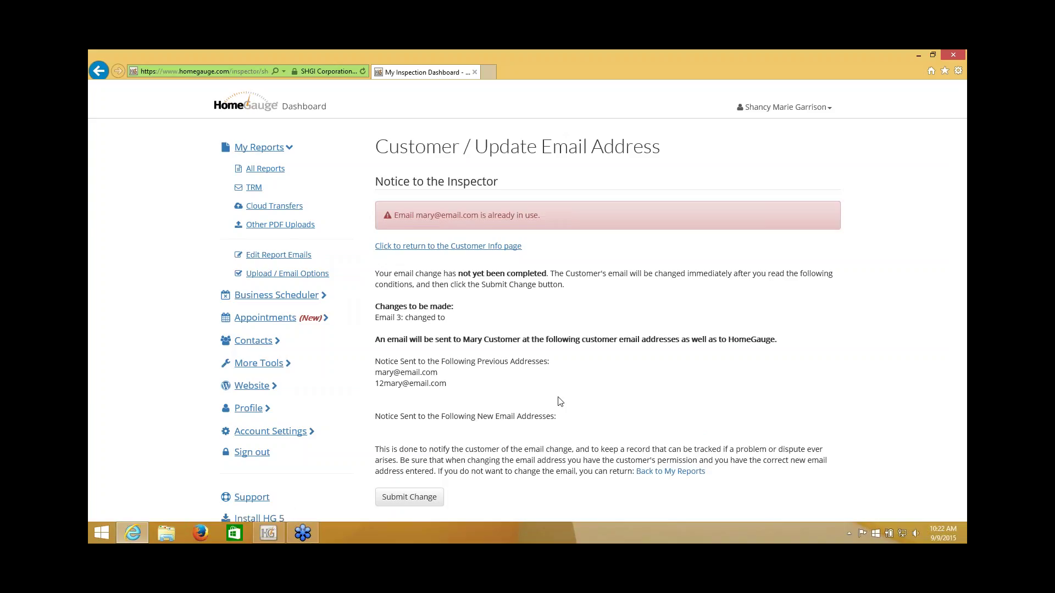
pyautogui.click(451, 247)
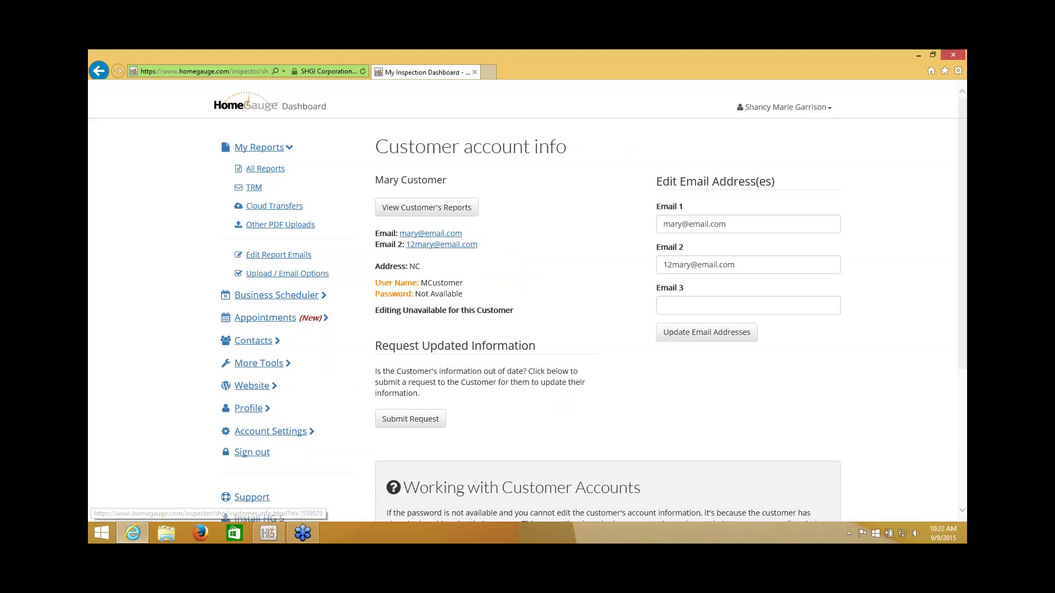
# Step: Delete the customer's second email address, amend the first one, and submit the email change
pyautogui.click(742, 264)
pyautogui.moveTo(742, 265); pyautogui.dragTo(638, 263)
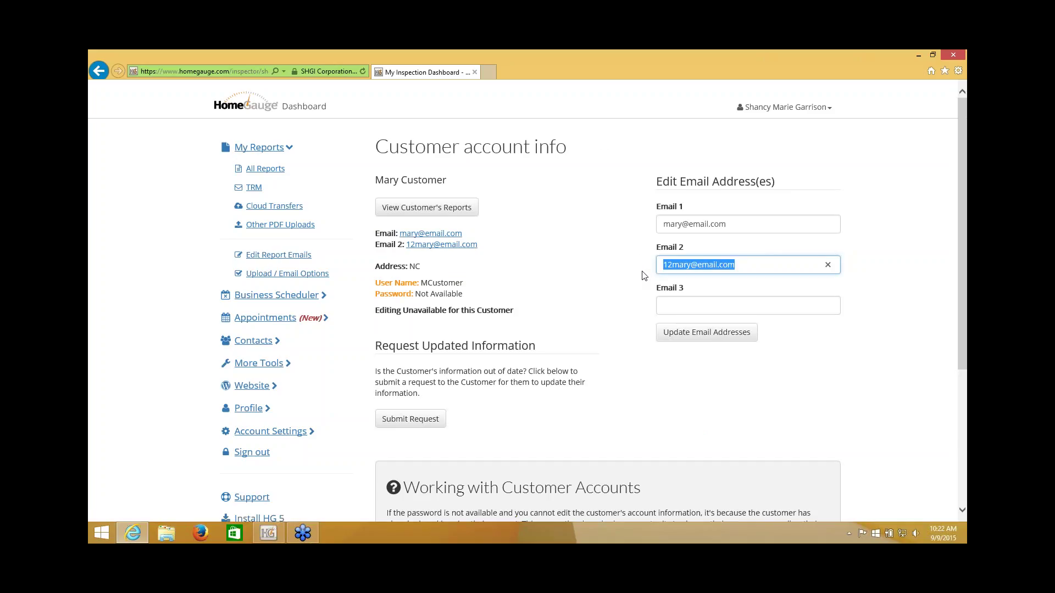
pyautogui.press('BackSpace')
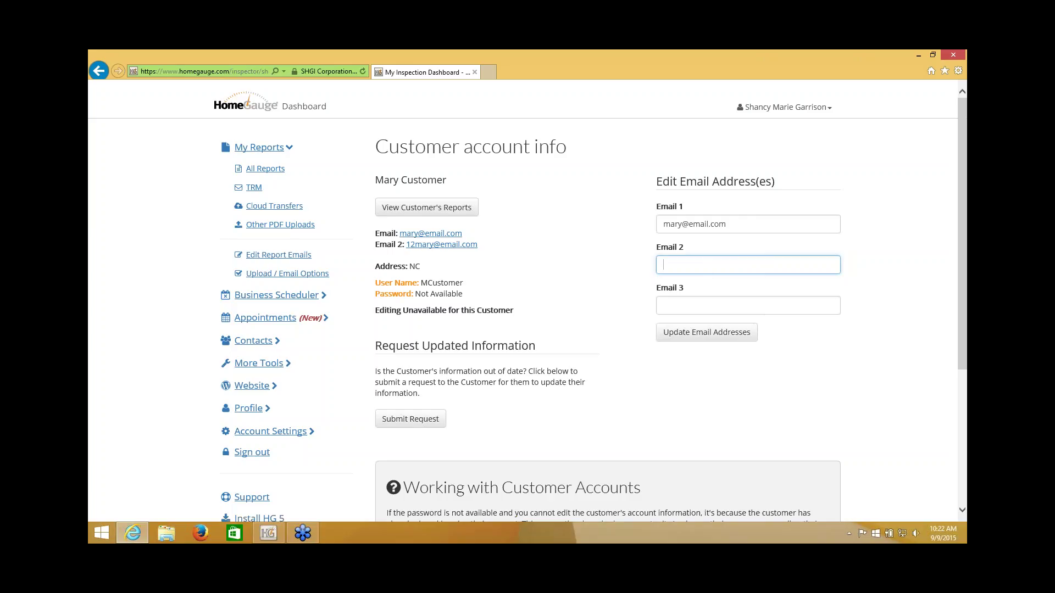
pyautogui.click(665, 227)
pyautogui.write('12')
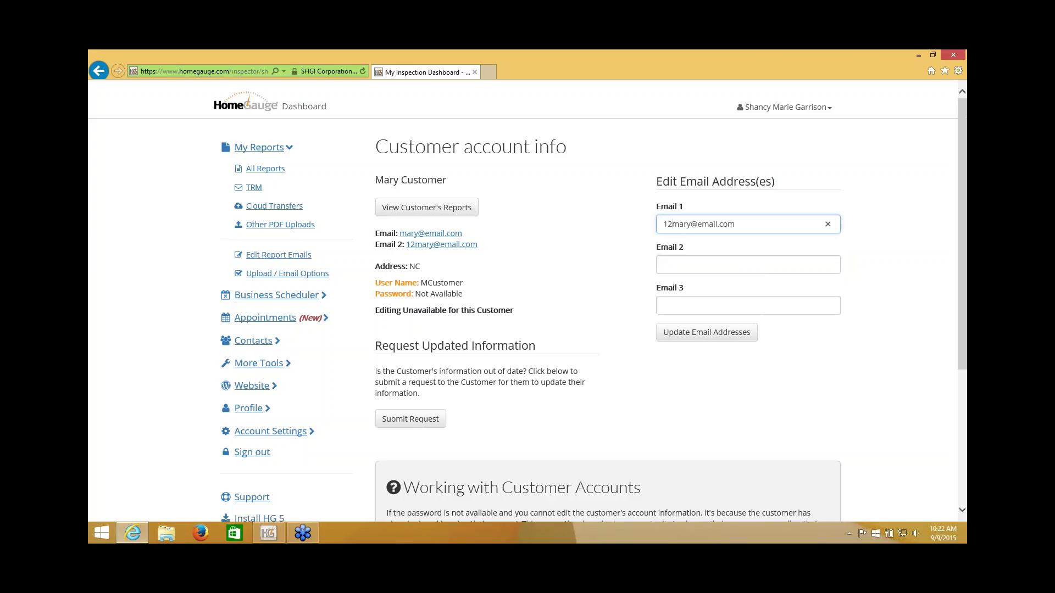
pyautogui.click(703, 336)
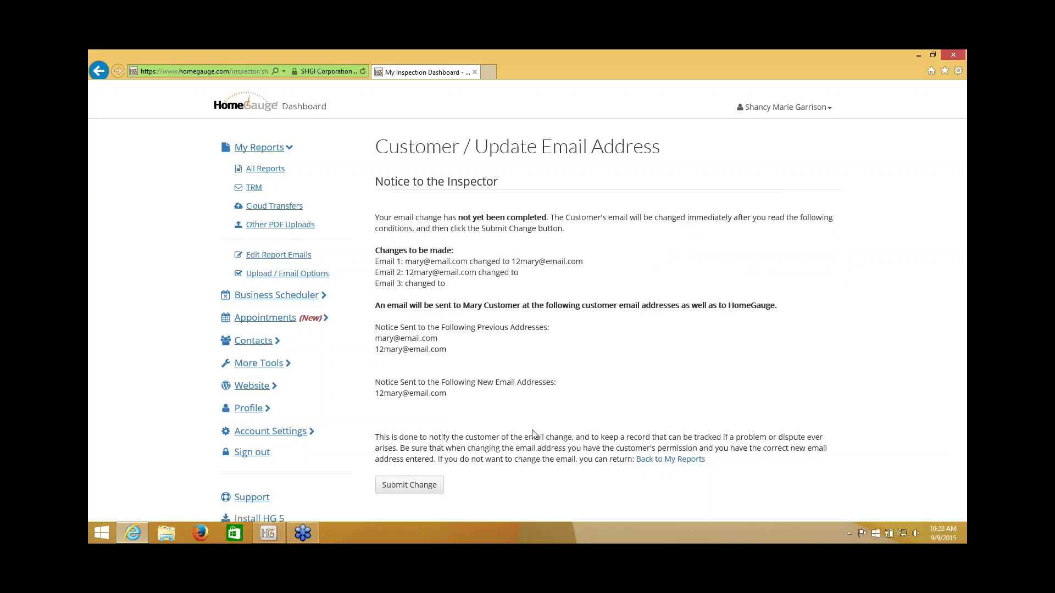
pyautogui.click(436, 494)
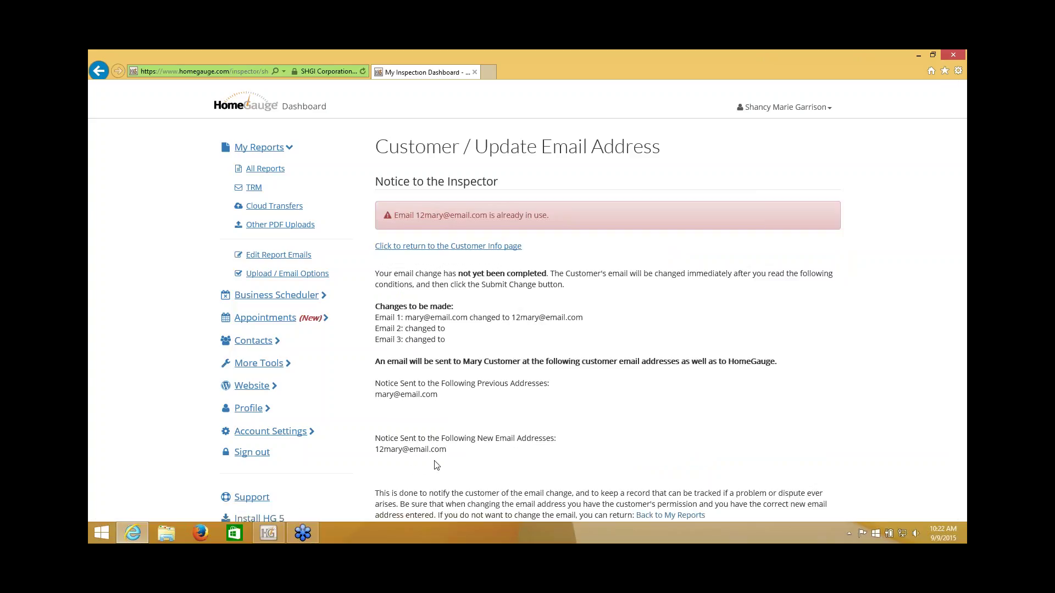
# Step: Return to the customer's account info and then to the All Reports list
pyautogui.scroll(-1, 541, 394)
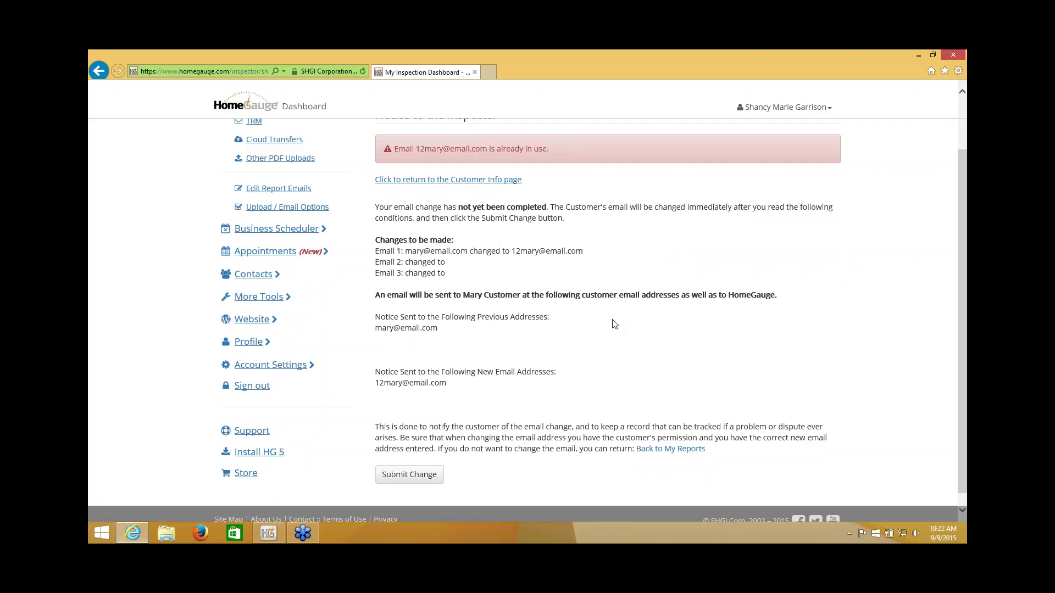
pyautogui.scroll(2, 452, 491)
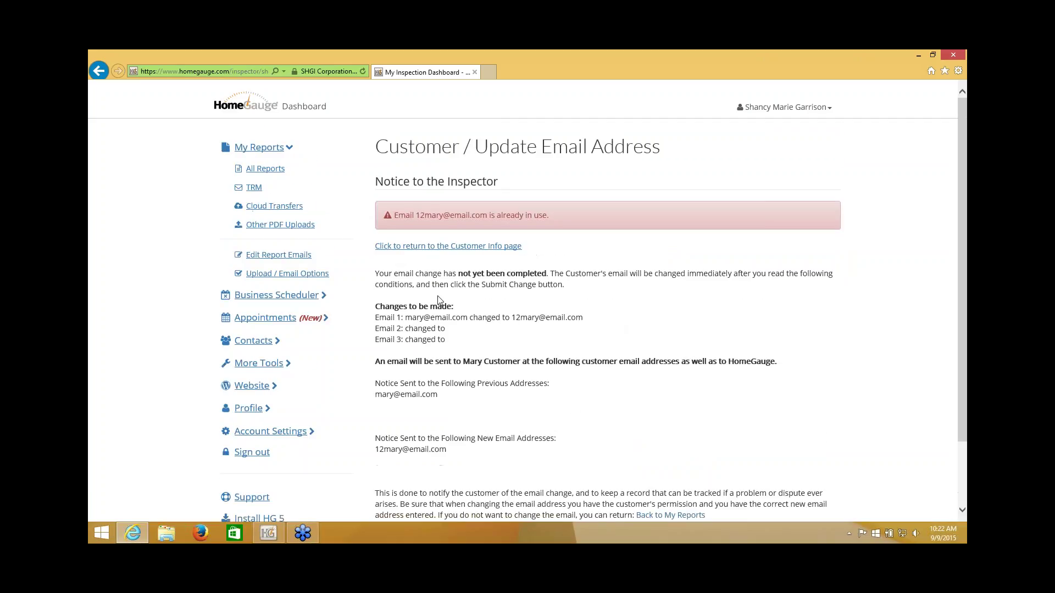
pyautogui.click(440, 243)
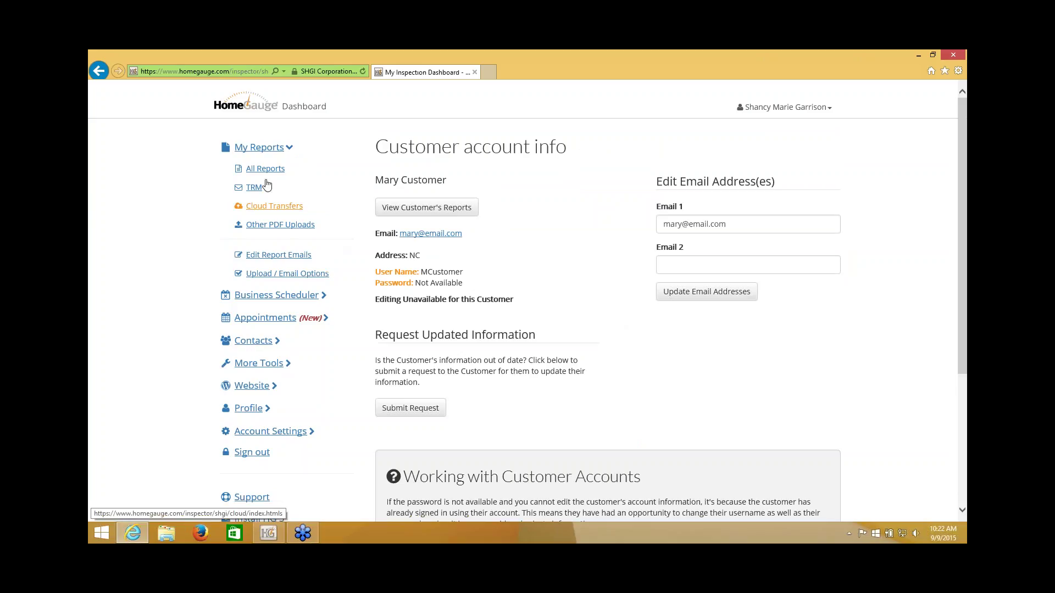
pyautogui.click(263, 169)
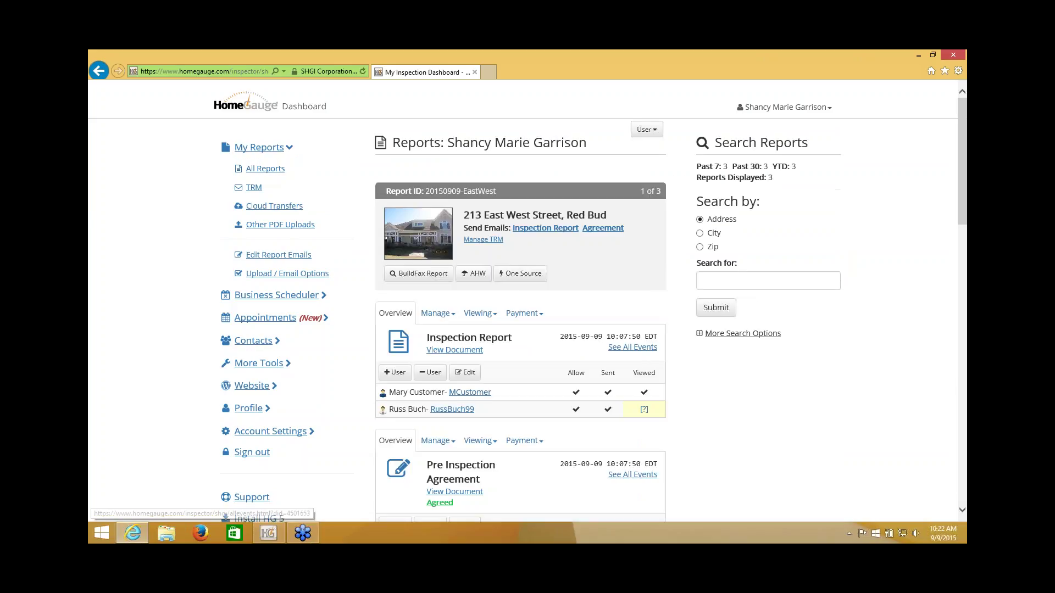
pyautogui.click(469, 392)
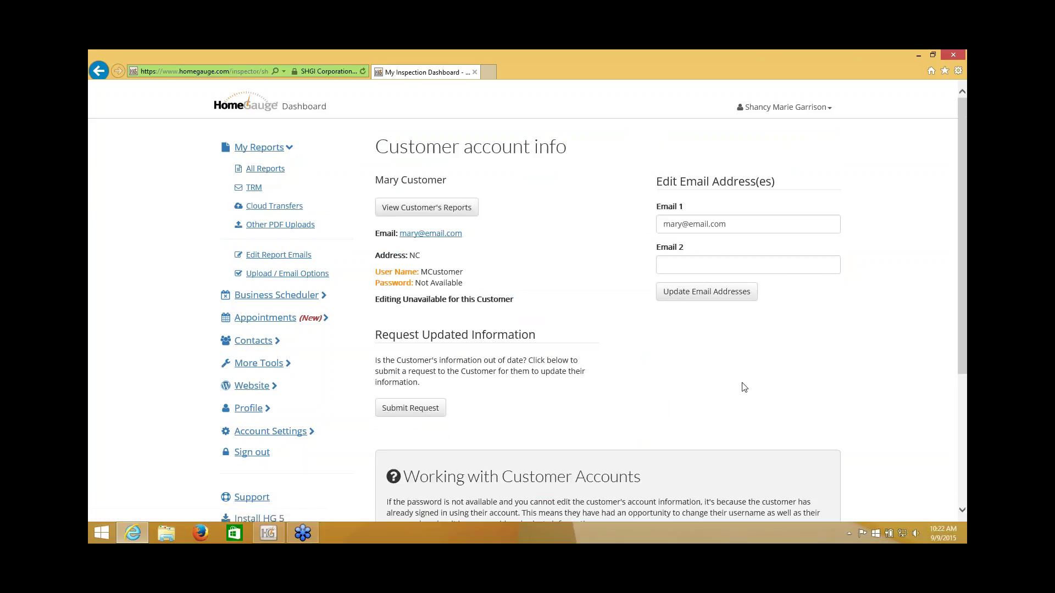
pyautogui.scroll(-1, 744, 388)
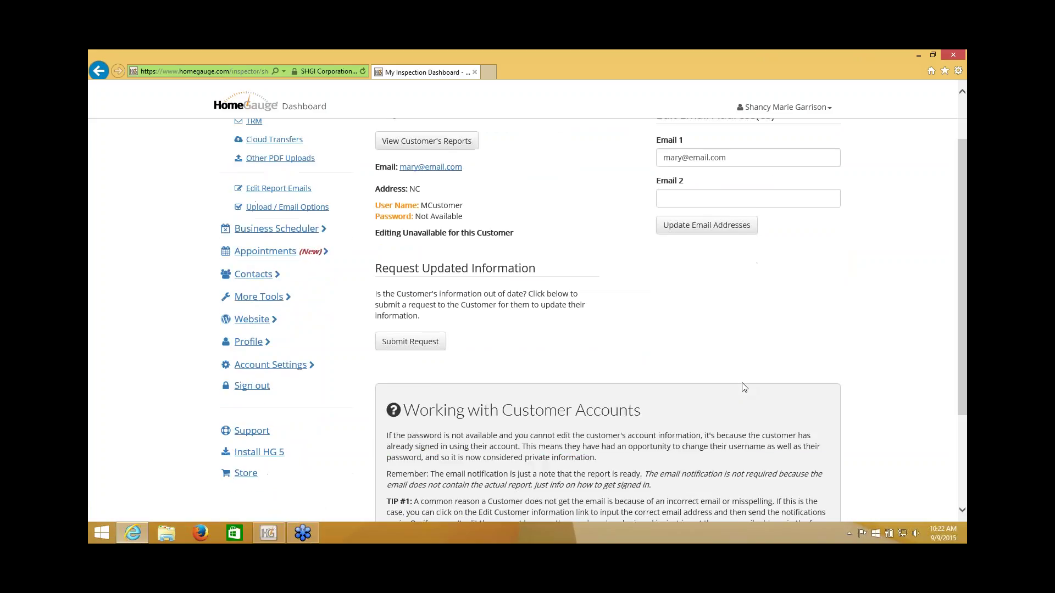
pyautogui.scroll(1, 744, 387)
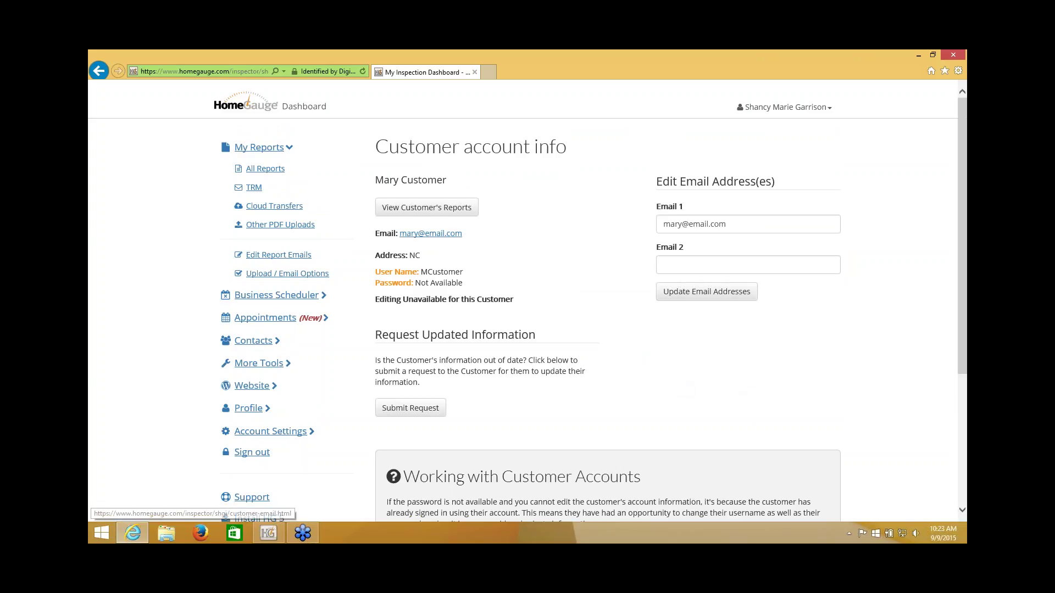
pyautogui.click(706, 292)
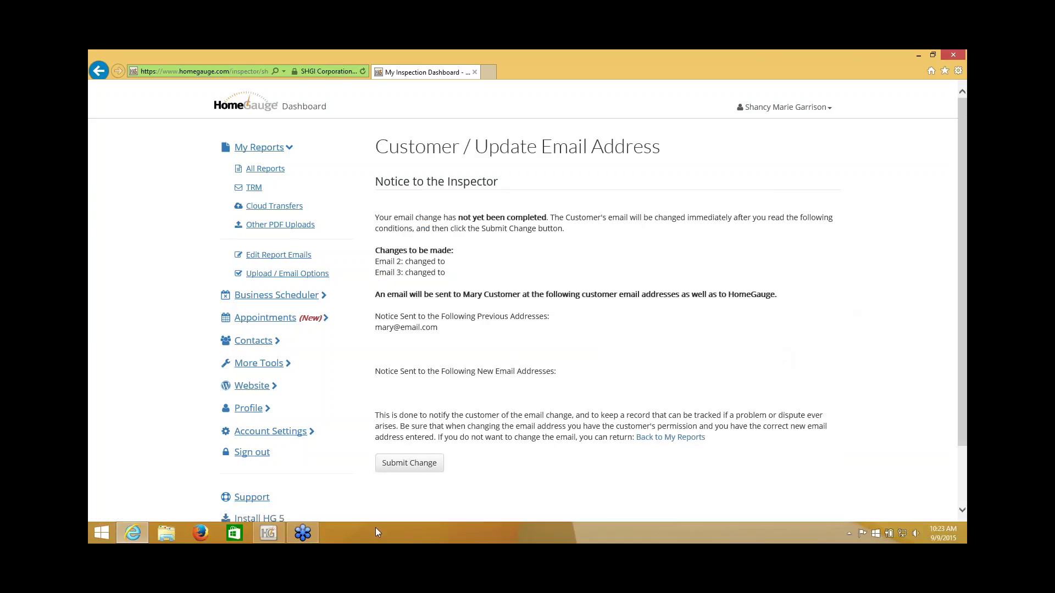
pyautogui.click(422, 468)
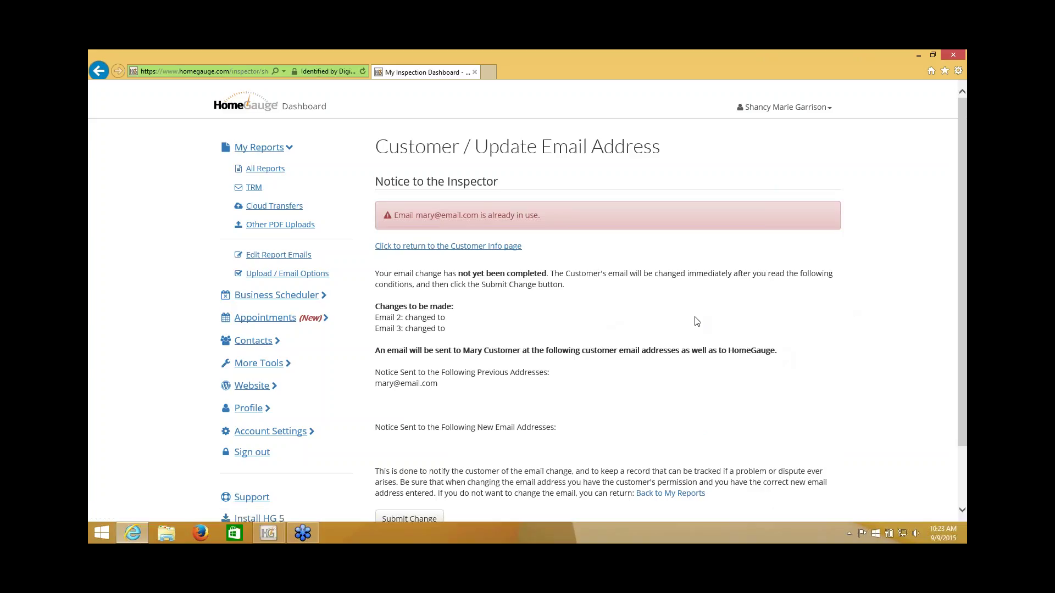
pyautogui.click(267, 170)
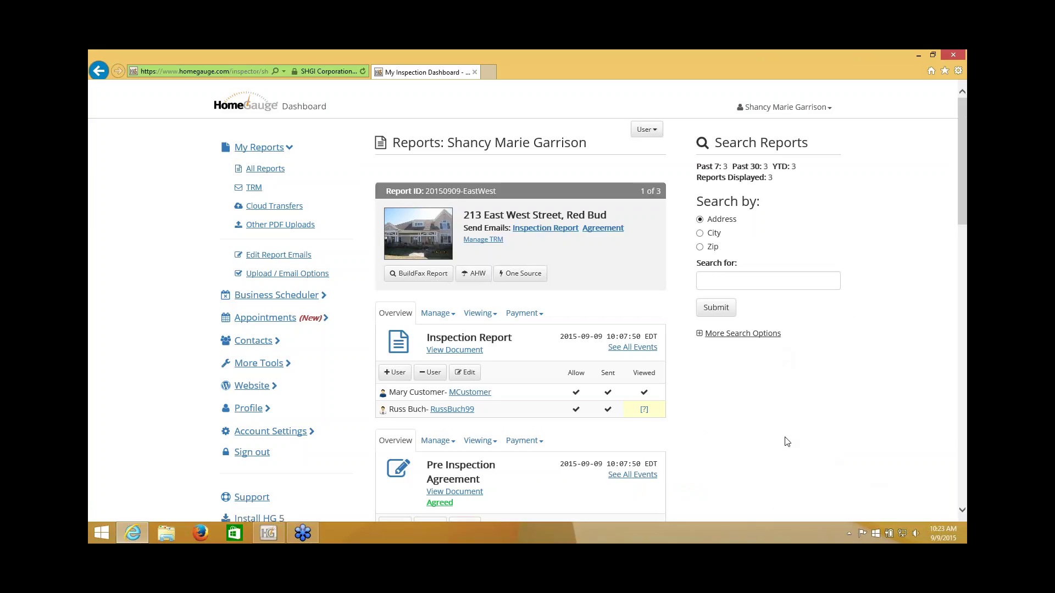
# Step: Open the real estate pro's account info and rewrite their first email address
pyautogui.scroll(-2, 777, 436)
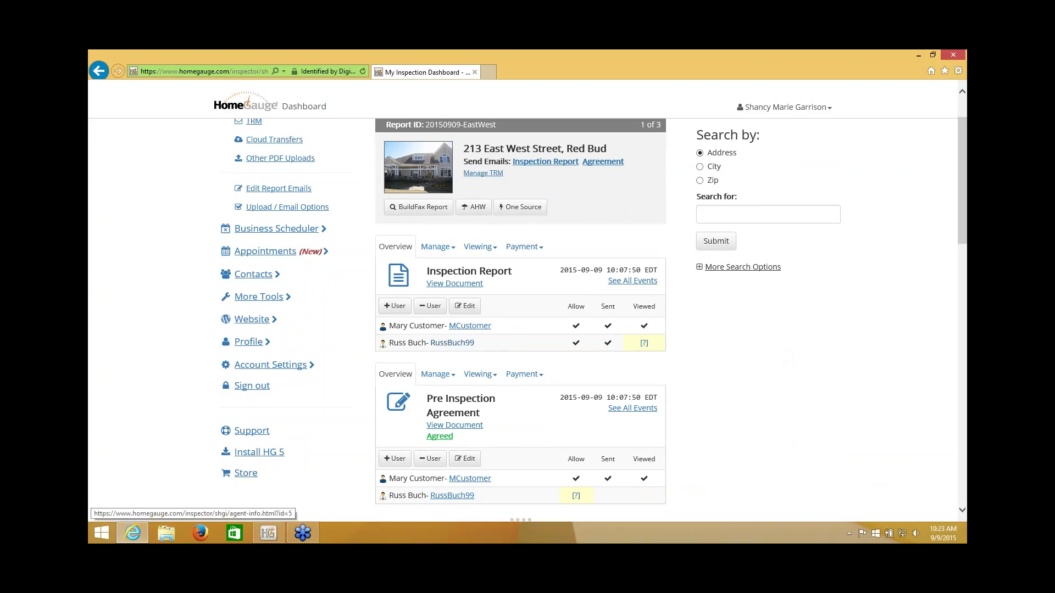
pyautogui.click(442, 346)
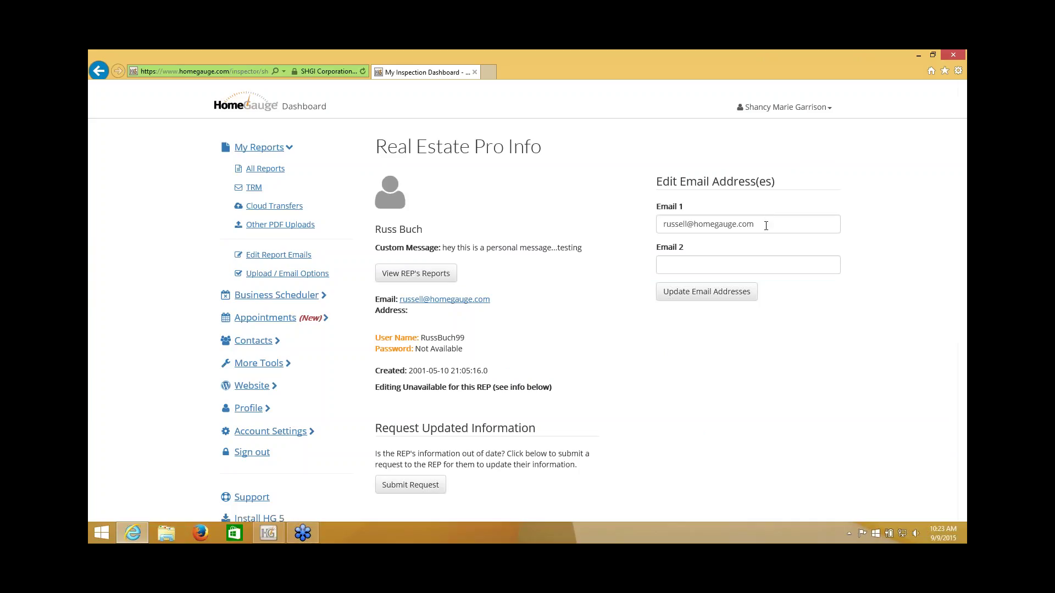
pyautogui.moveTo(766, 226); pyautogui.dragTo(711, 225)
pyautogui.write('email.com')
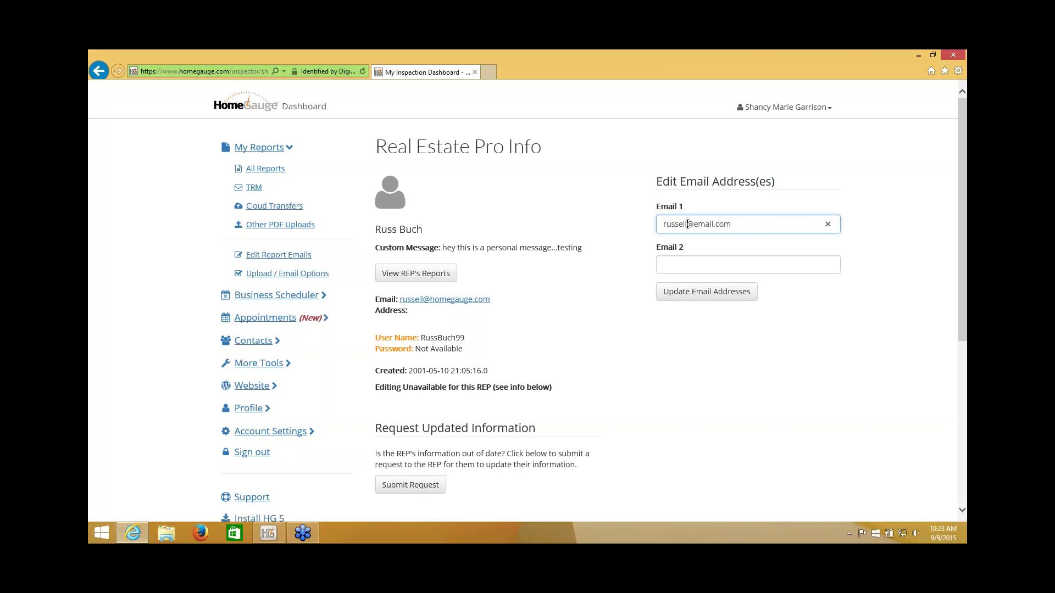
pyautogui.moveTo(686, 223); pyautogui.dragTo(665, 233)
pyautogui.write('ep')
# Step: Update and submit the real estate pro's email change, then go back to My Reports
pyautogui.click(696, 297)
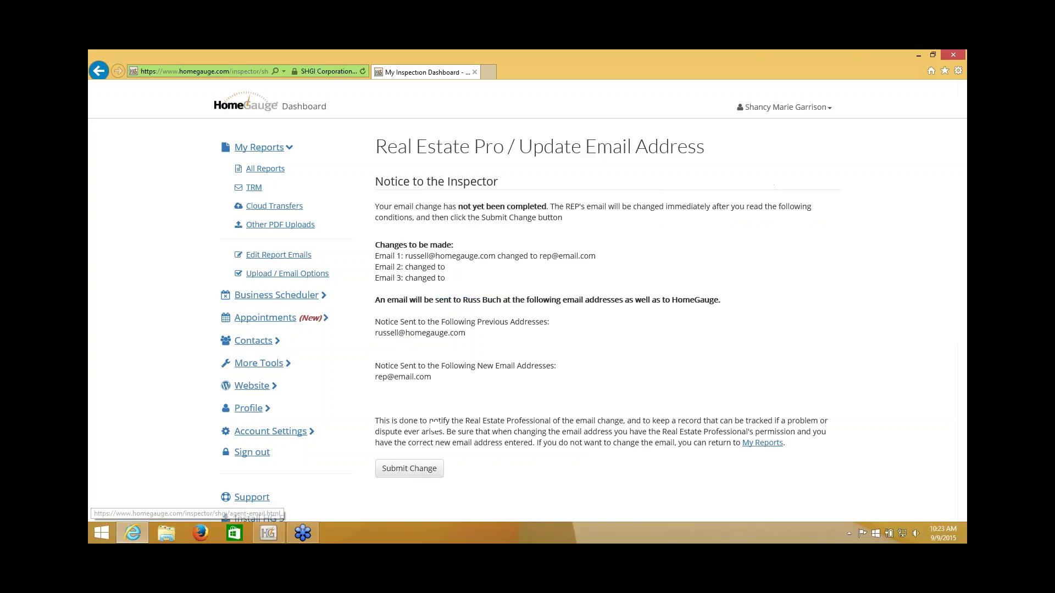
pyautogui.click(408, 471)
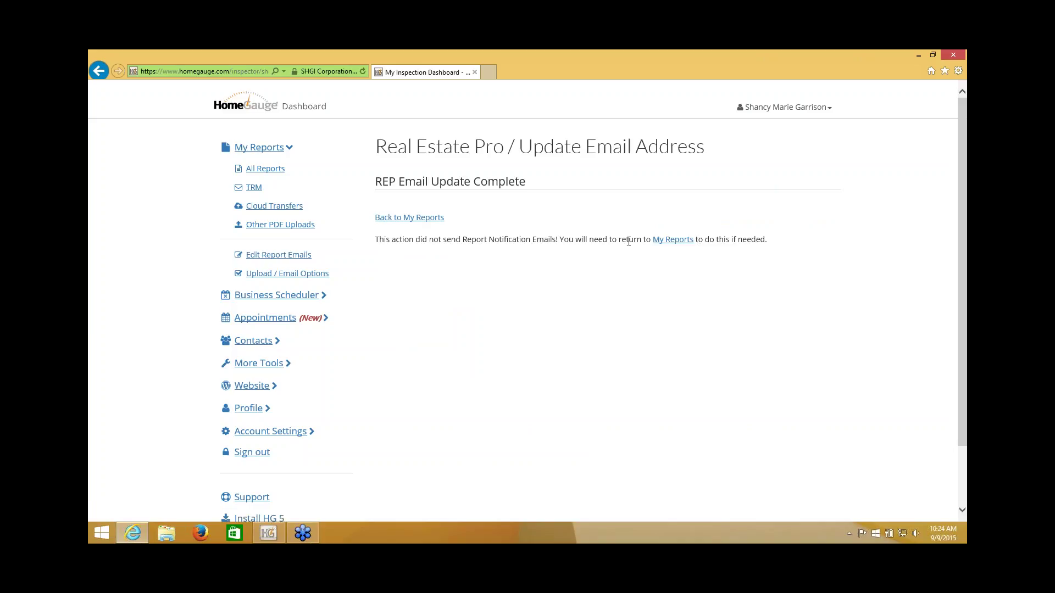
pyautogui.click(420, 218)
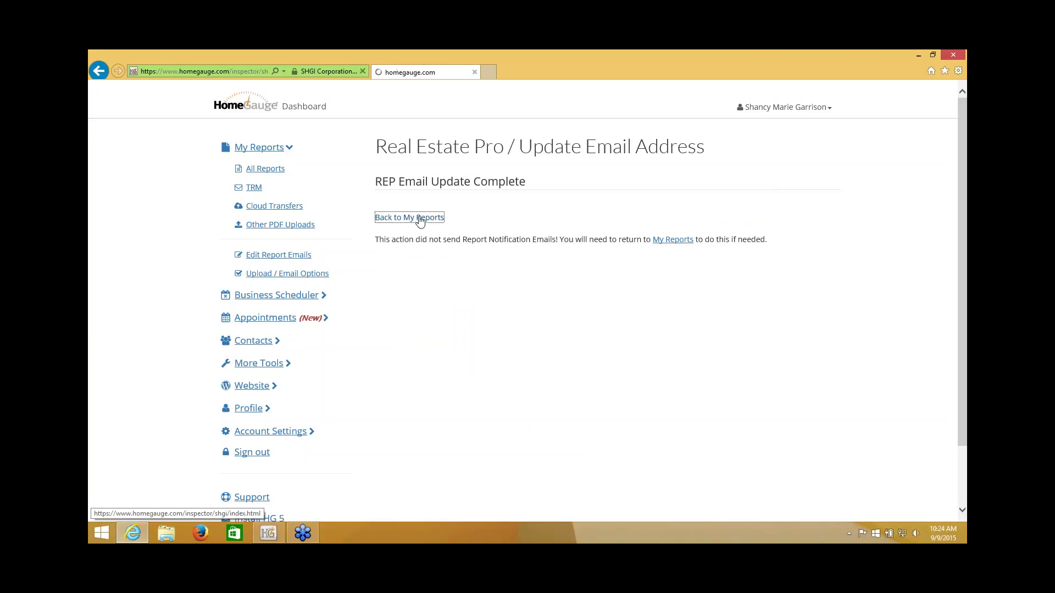
# Step: Recheck the real estate pro's email, then return to All Reports and scroll to the recipients
pyautogui.scroll(-1, 499, 358)
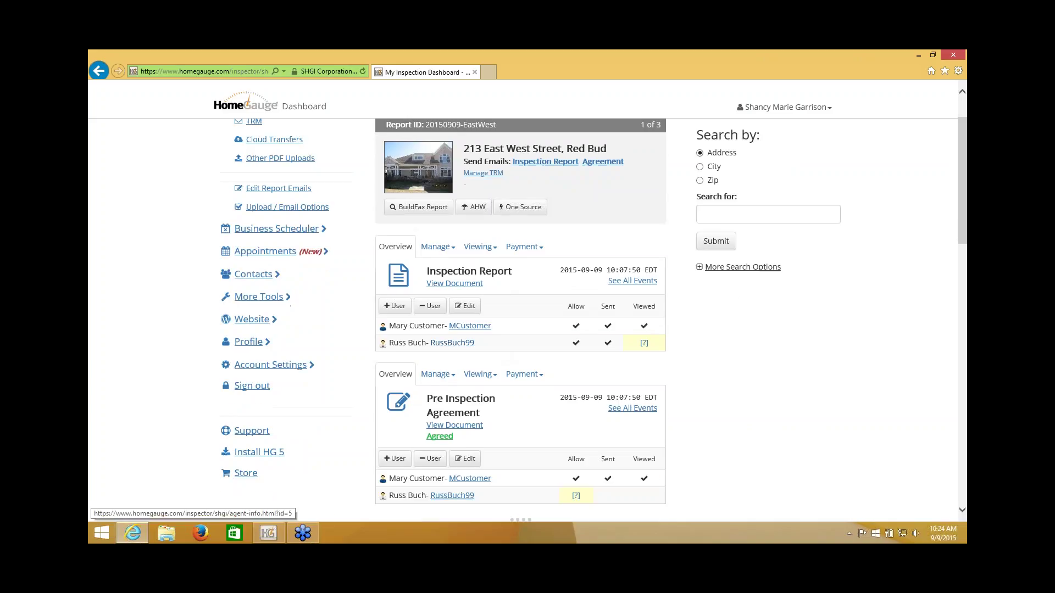
pyautogui.click(452, 343)
pyautogui.moveTo(728, 224); pyautogui.dragTo(652, 223)
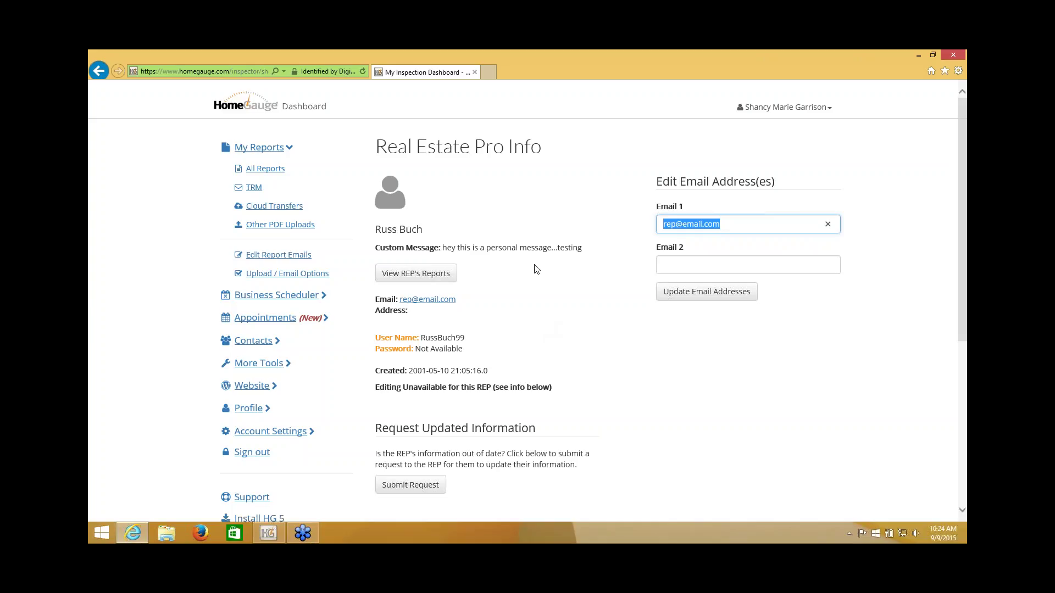
pyautogui.click(264, 171)
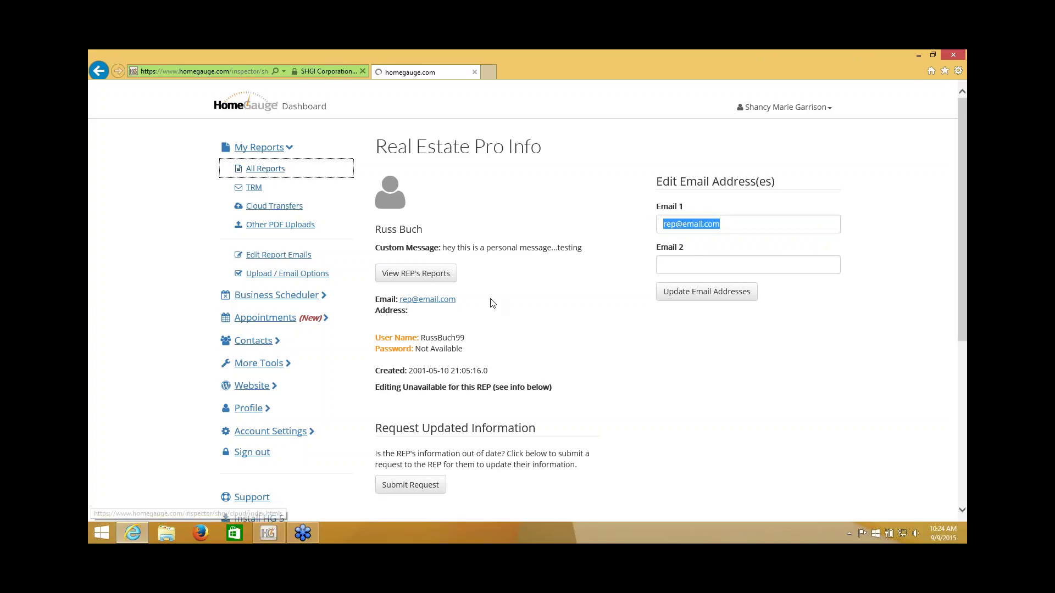
pyautogui.scroll(-2, 750, 411)
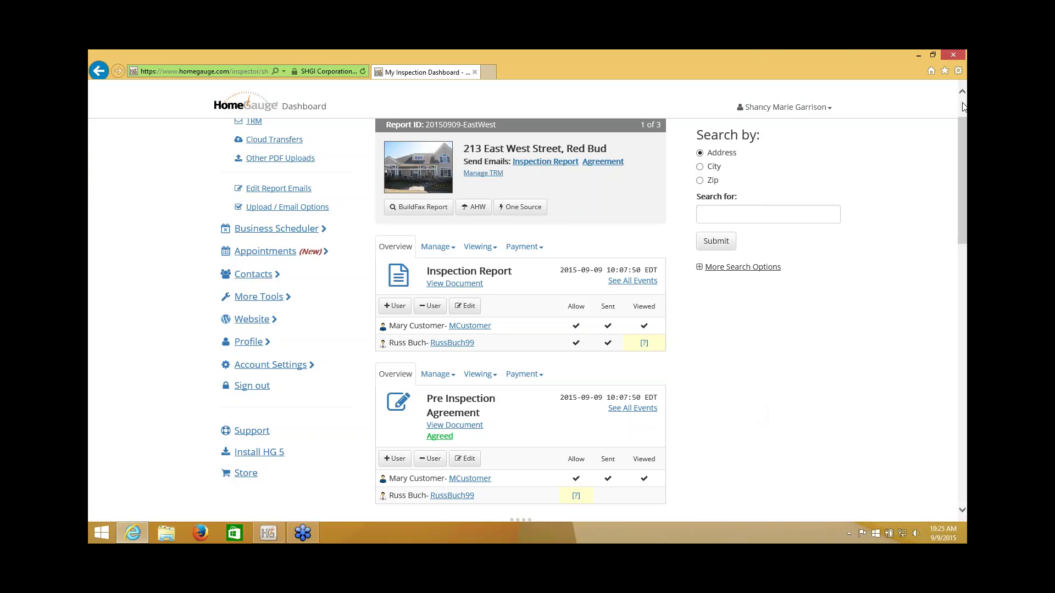
# Step: Add a user to the Inspection Report by creating a new Real Estate Pro username
pyautogui.click(962, 103)
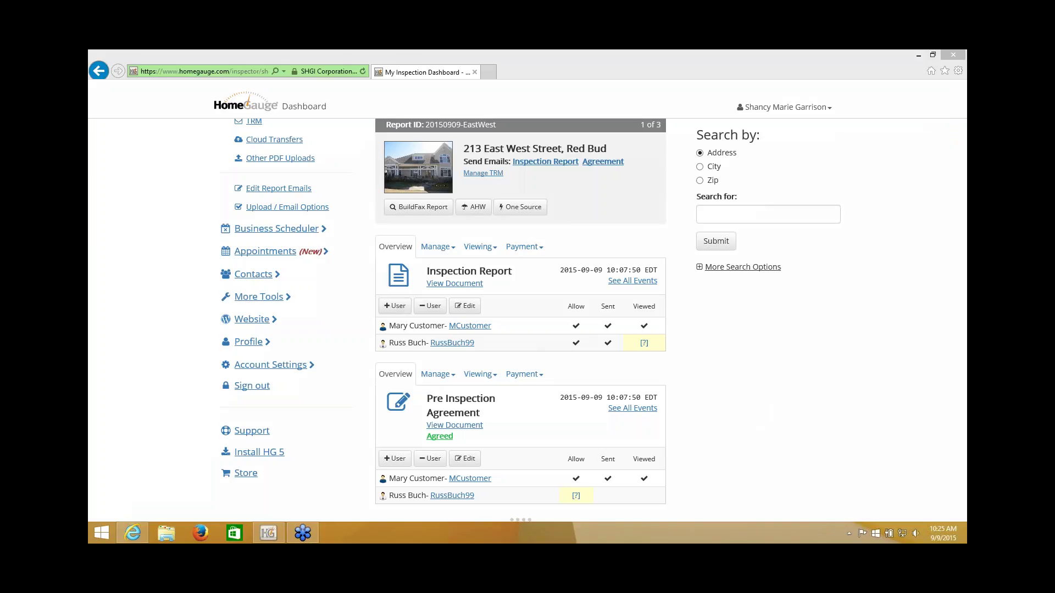
pyautogui.click(394, 306)
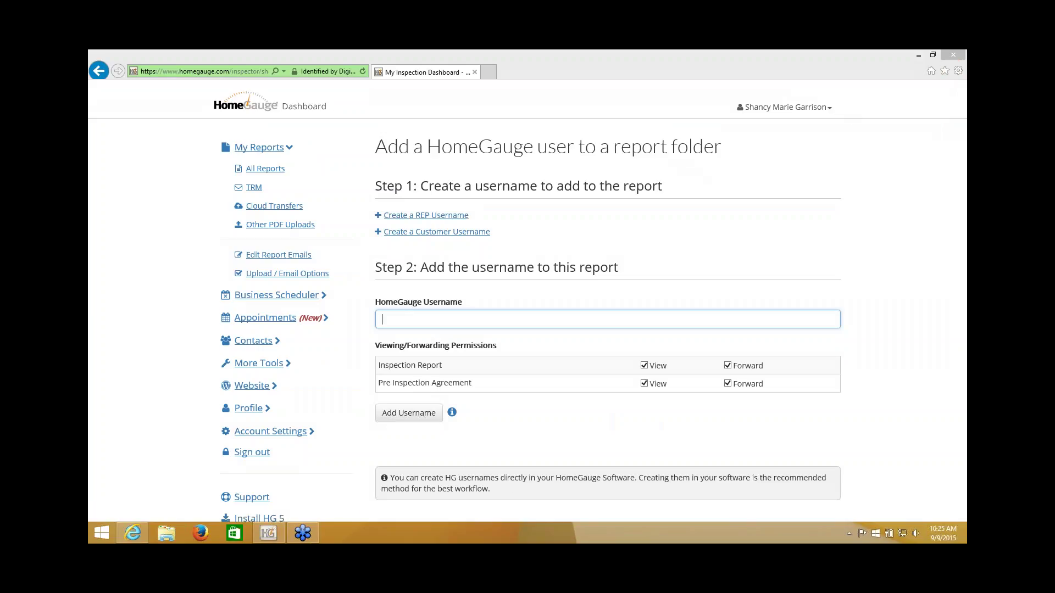
pyautogui.click(448, 215)
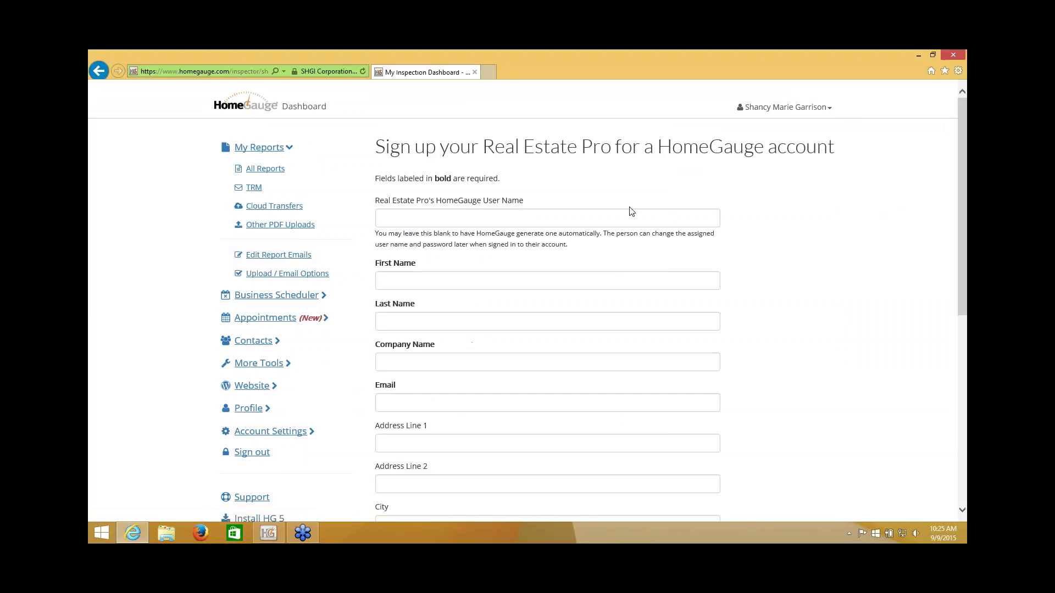
# Step: Enter the new agent's first and last name and company ABC Attorney's Office
pyautogui.click(504, 282)
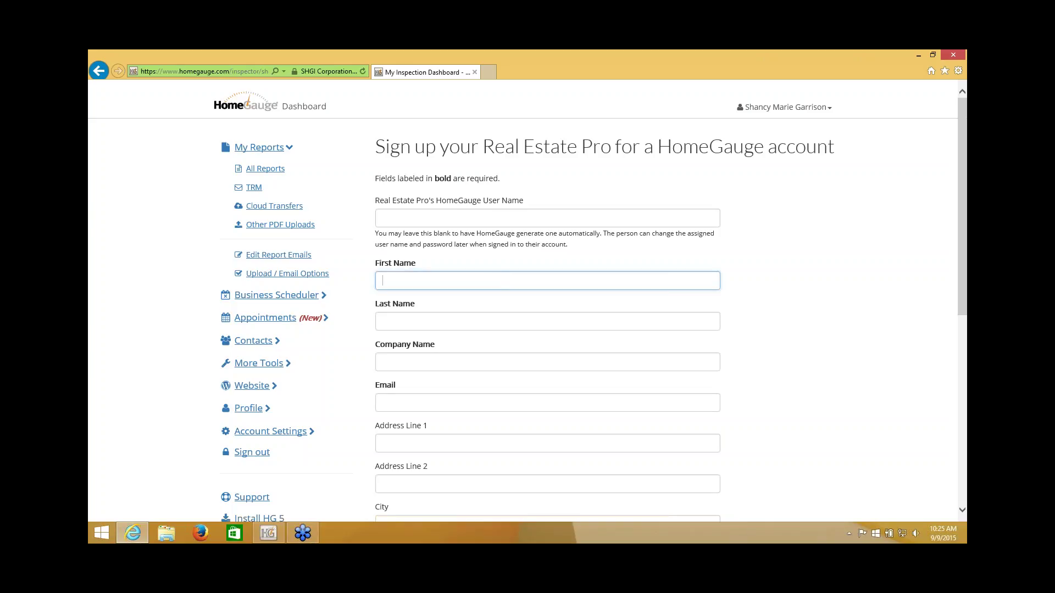
pyautogui.write('Mr')
pyautogui.click(546, 319)
pyautogui.write('La')
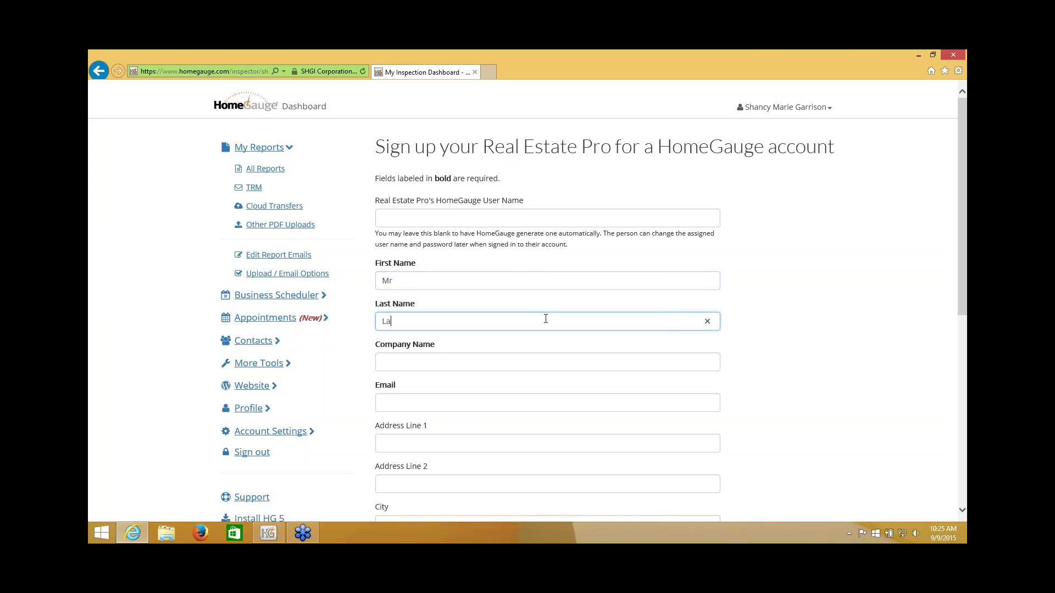
pyautogui.write('wyer')
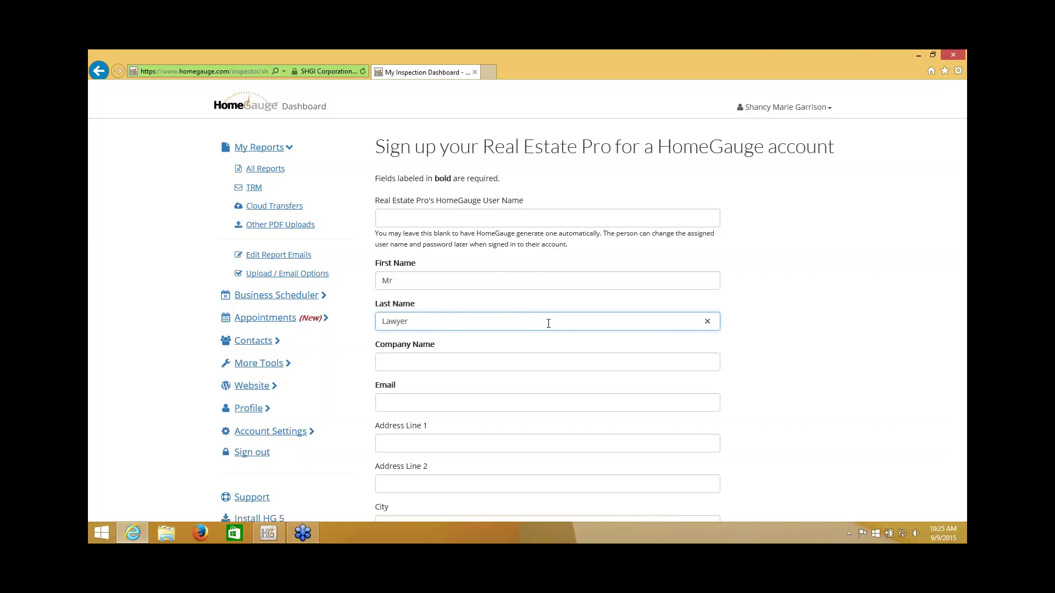
pyautogui.click(555, 361)
pyautogui.write('AB')
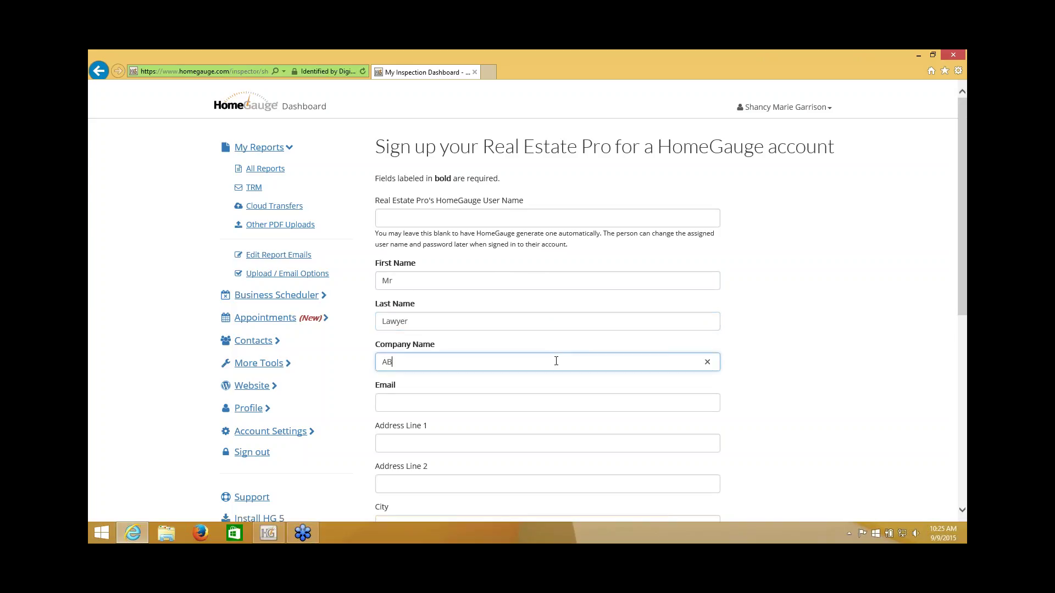
pyautogui.write("C Attorney's")
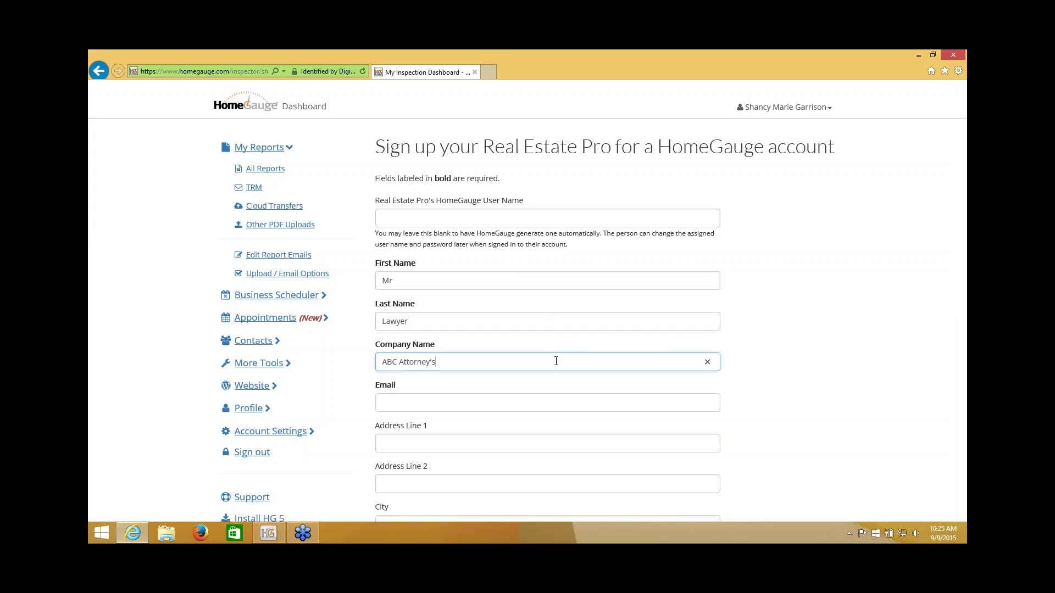
pyautogui.write(' Office')
# Step: Fill in the agent's email address, correcting a typo, and submit the sign-up form
pyautogui.scroll(-2, 754, 346)
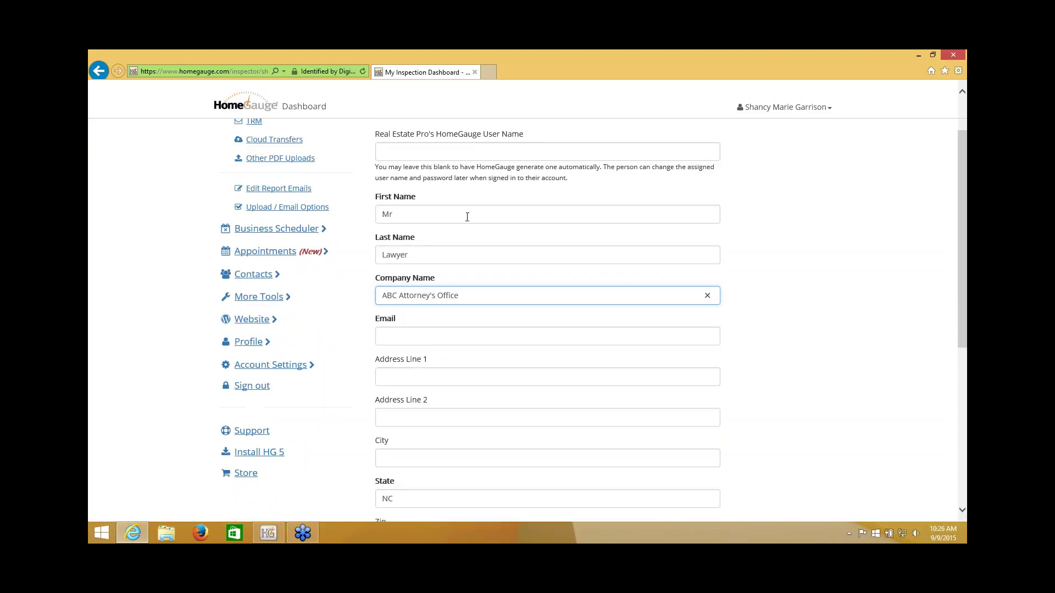
pyautogui.click(464, 338)
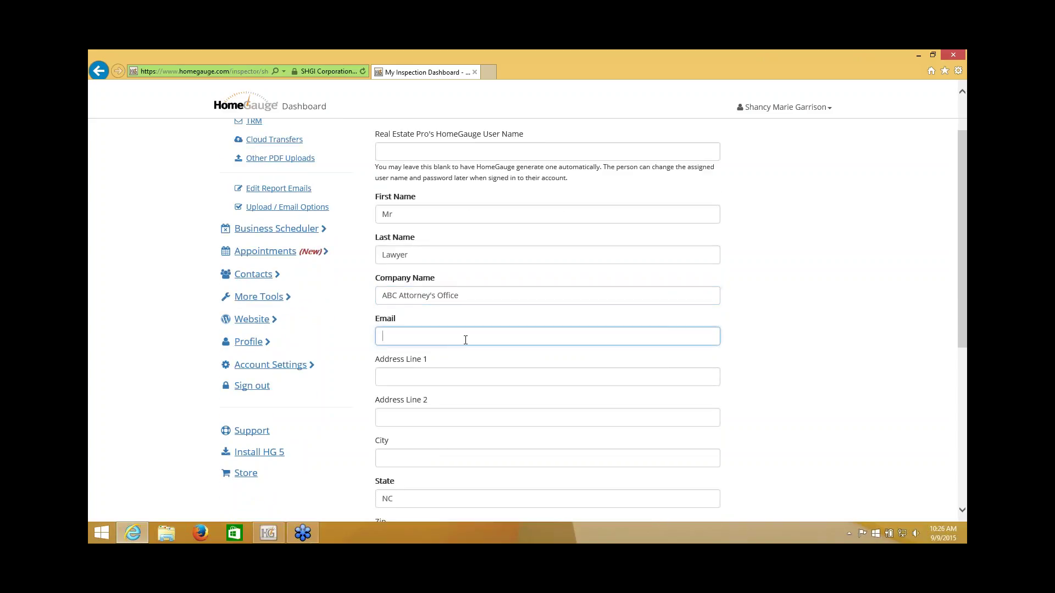
pyautogui.write('layer')
pyautogui.press('BackSpace')
pyautogui.press('BackSpace')
pyautogui.press('BackSpace')
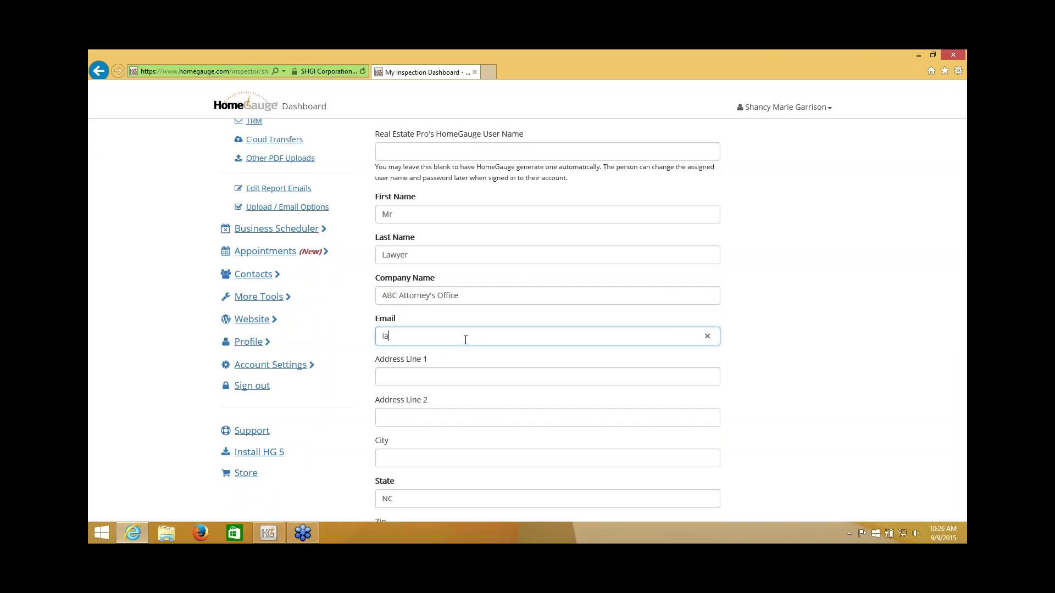
pyautogui.write('wyer@email.com')
pyautogui.scroll(-3, 536, 316)
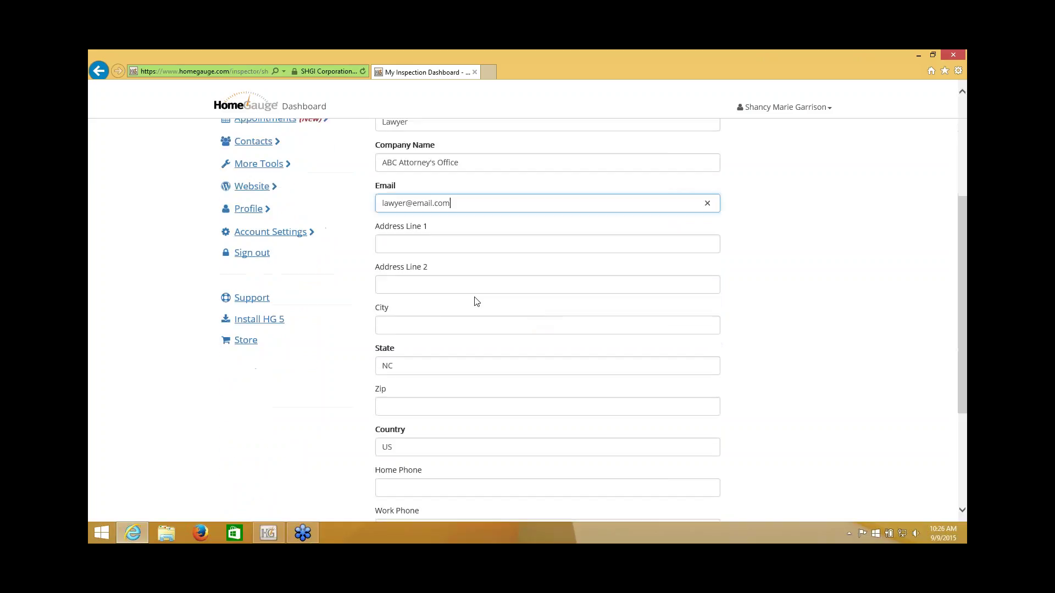
pyautogui.scroll(-3, 568, 345)
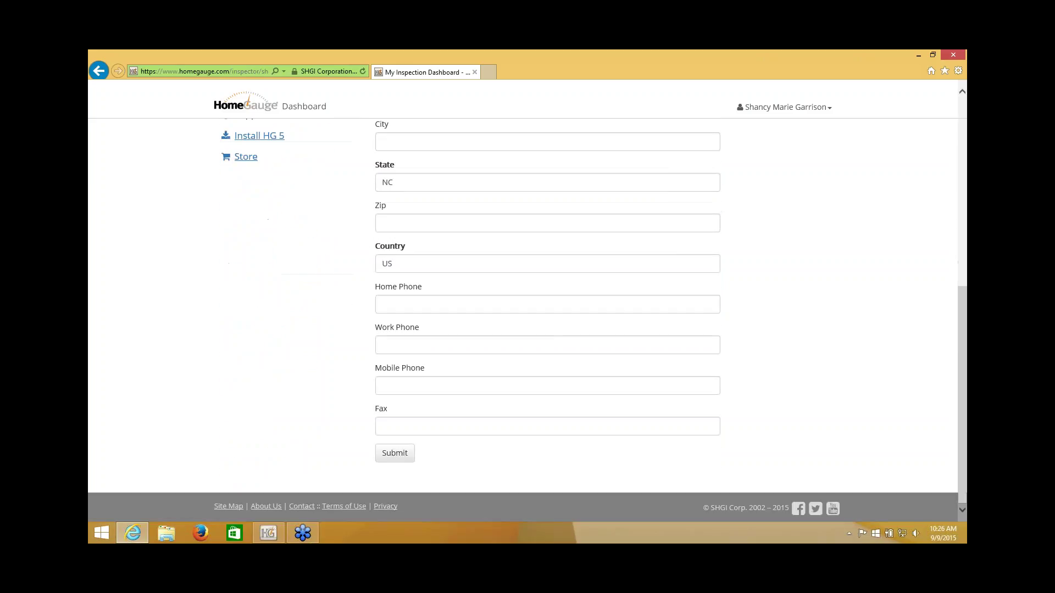
pyautogui.click(393, 456)
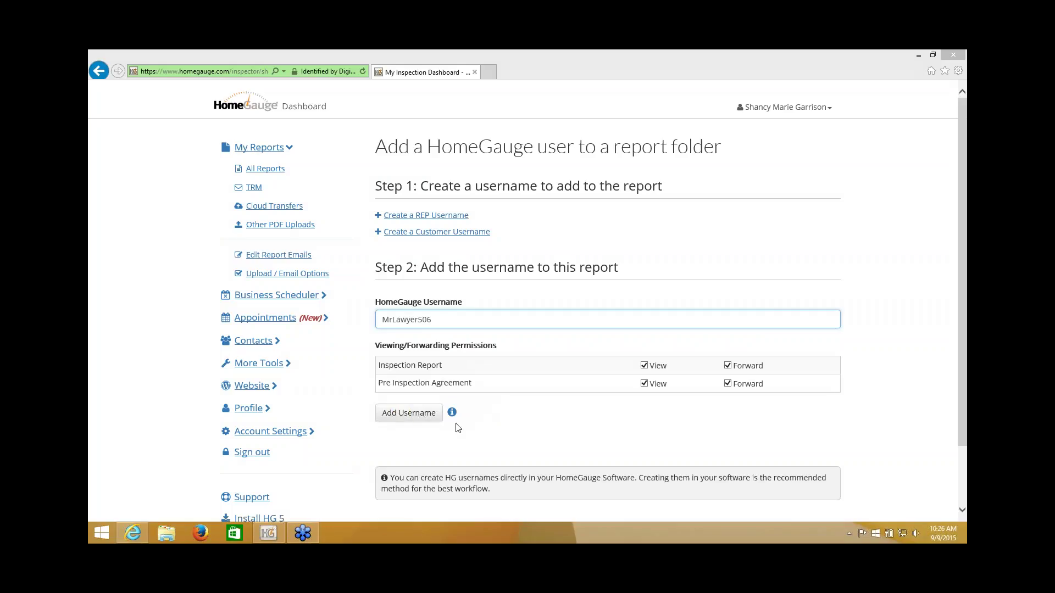
# Step: Add the generated username to the report as a recipient
pyautogui.click(430, 415)
pyautogui.scroll(-2, 431, 414)
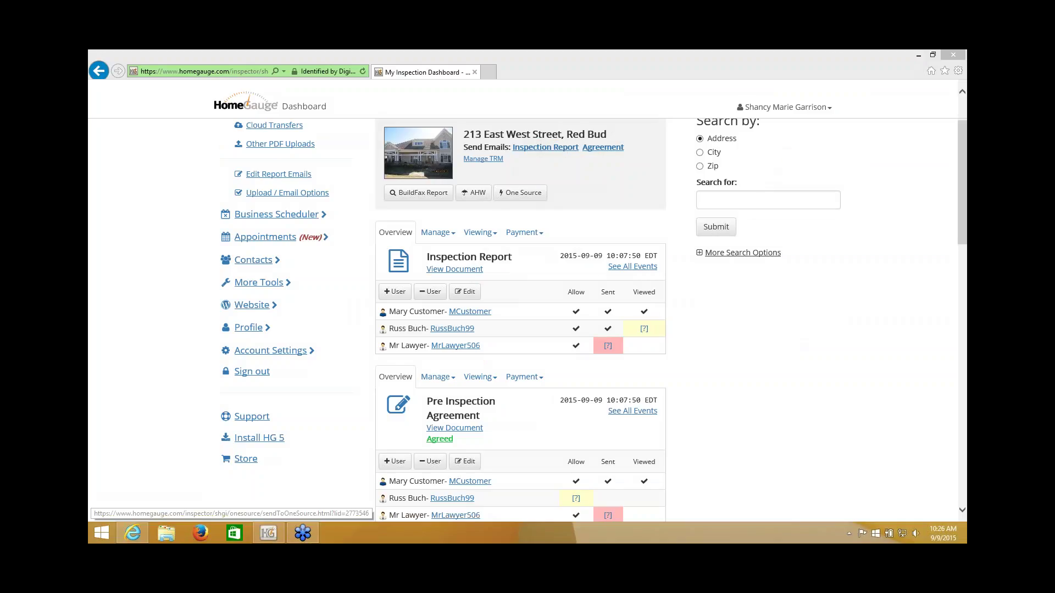
# Step: Email only the new attorney, granting view-only access to the Inspection Report, without agreement or forwarding
pyautogui.click(545, 147)
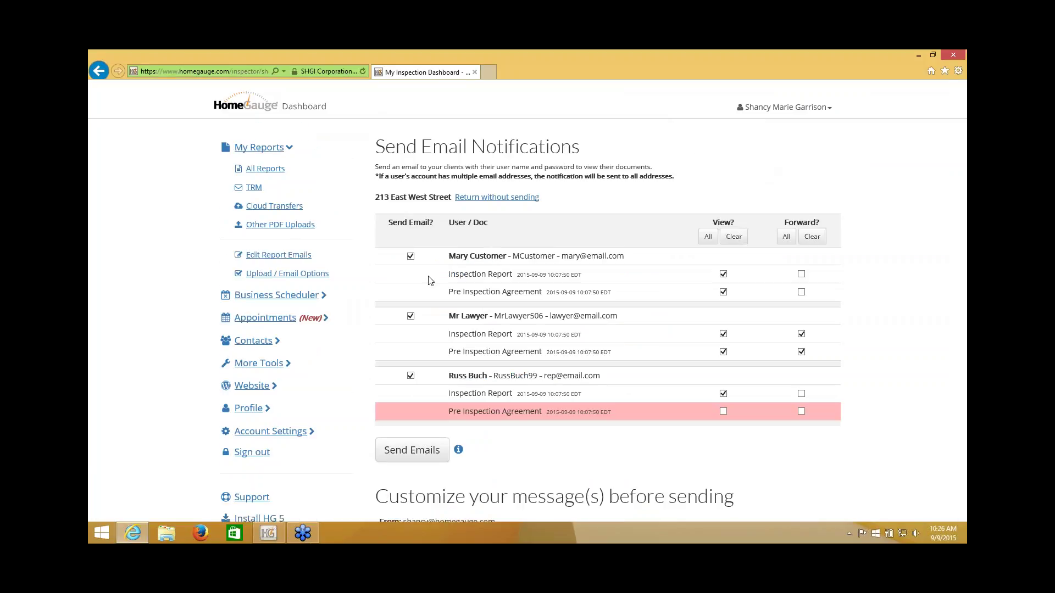
pyautogui.click(410, 257)
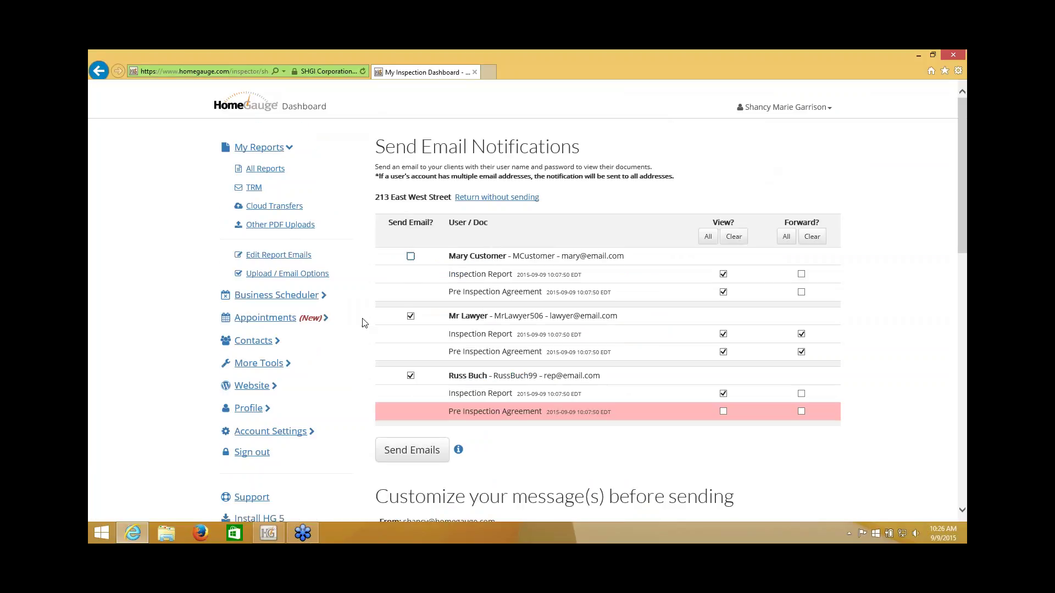
pyautogui.click(410, 376)
pyautogui.click(723, 353)
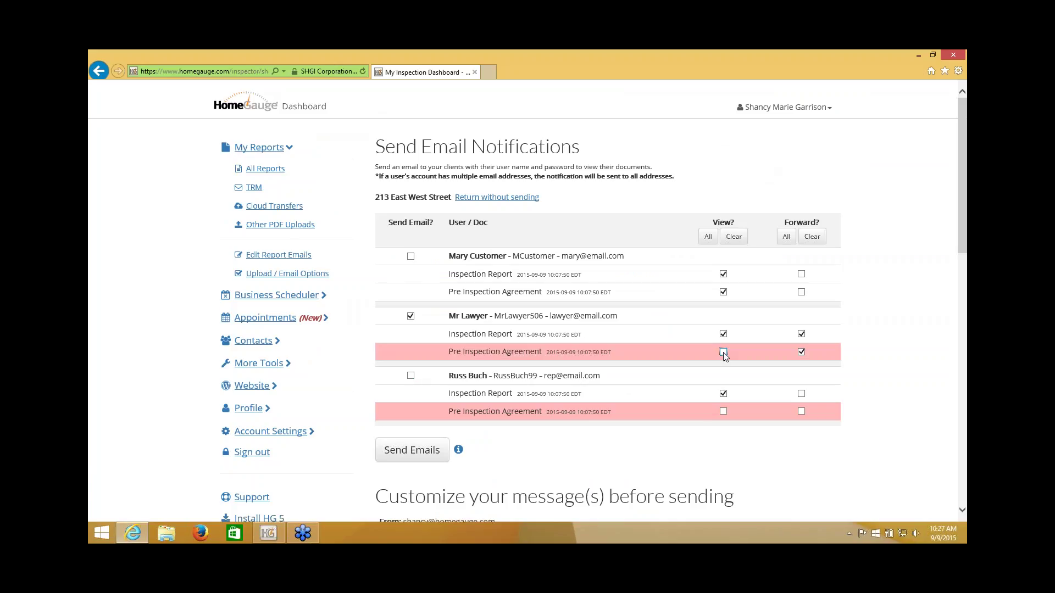
pyautogui.click(801, 353)
pyautogui.click(801, 334)
pyautogui.click(415, 453)
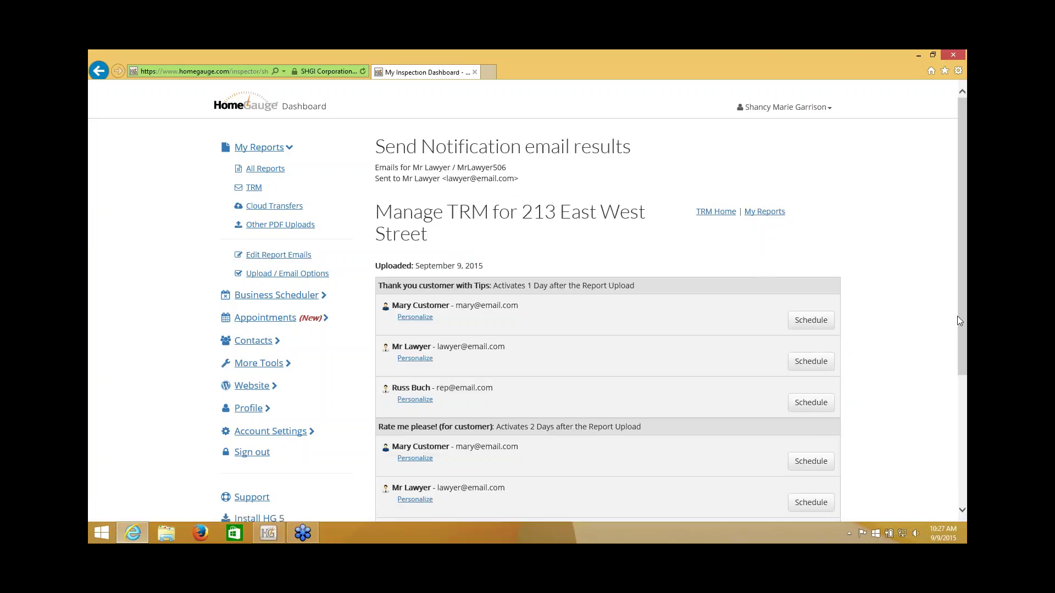
# Step: Return to My Reports and open the Inspection Report's Viewing dropdown
pyautogui.click(754, 216)
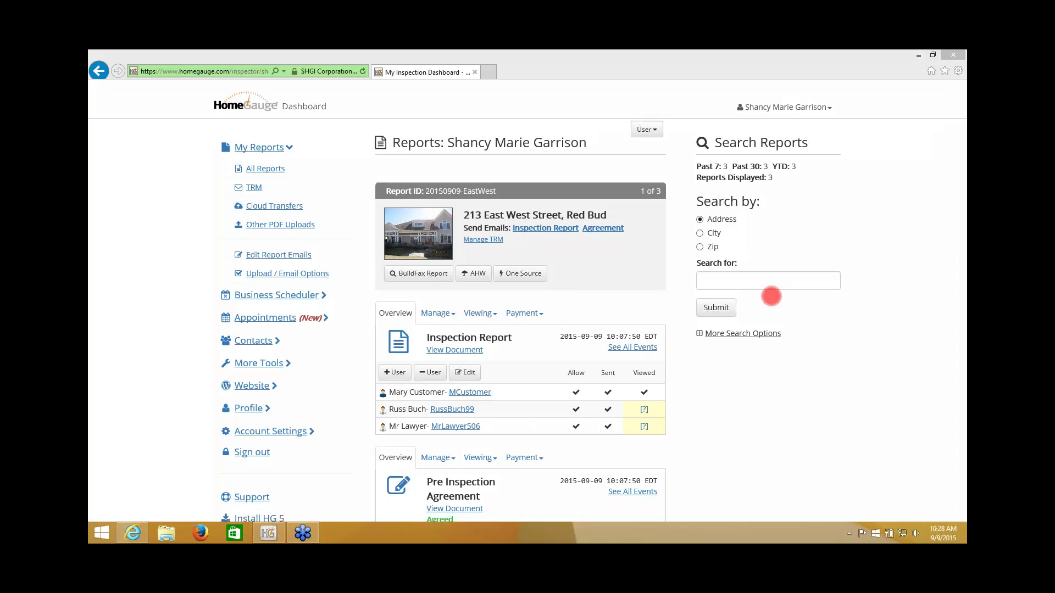
pyautogui.click(484, 317)
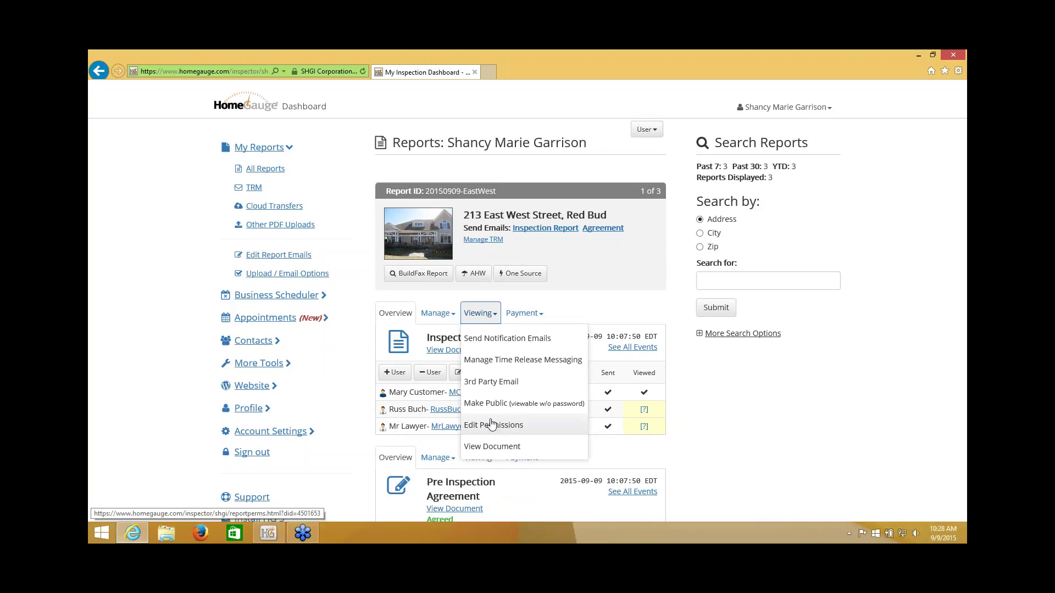
# Step: Allow the customer to forward the Inspection Report, save permissions, and reopen the Viewing options
pyautogui.click(492, 425)
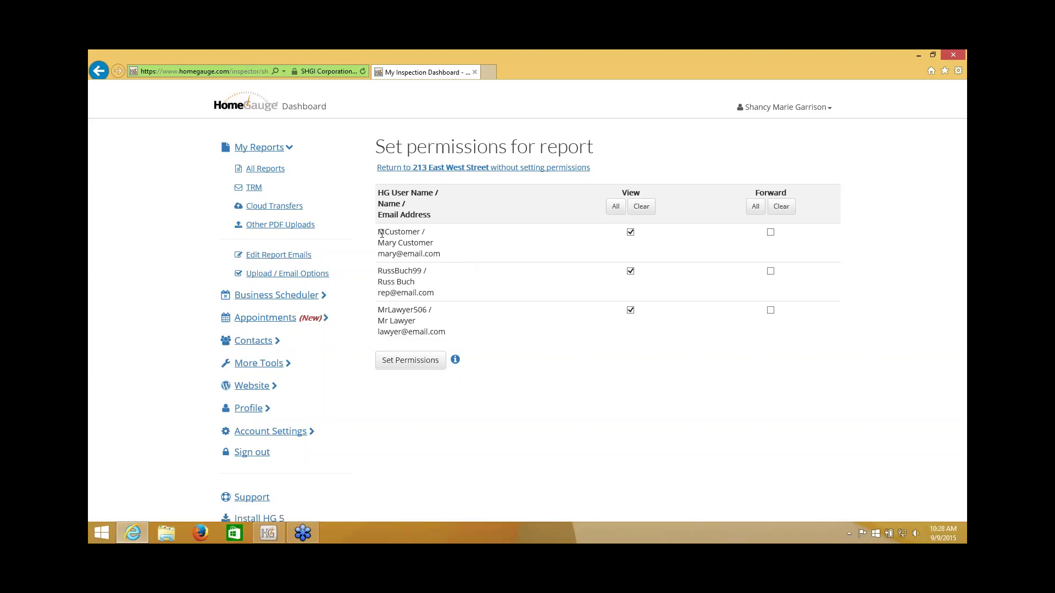
pyautogui.moveTo(379, 232); pyautogui.dragTo(443, 256)
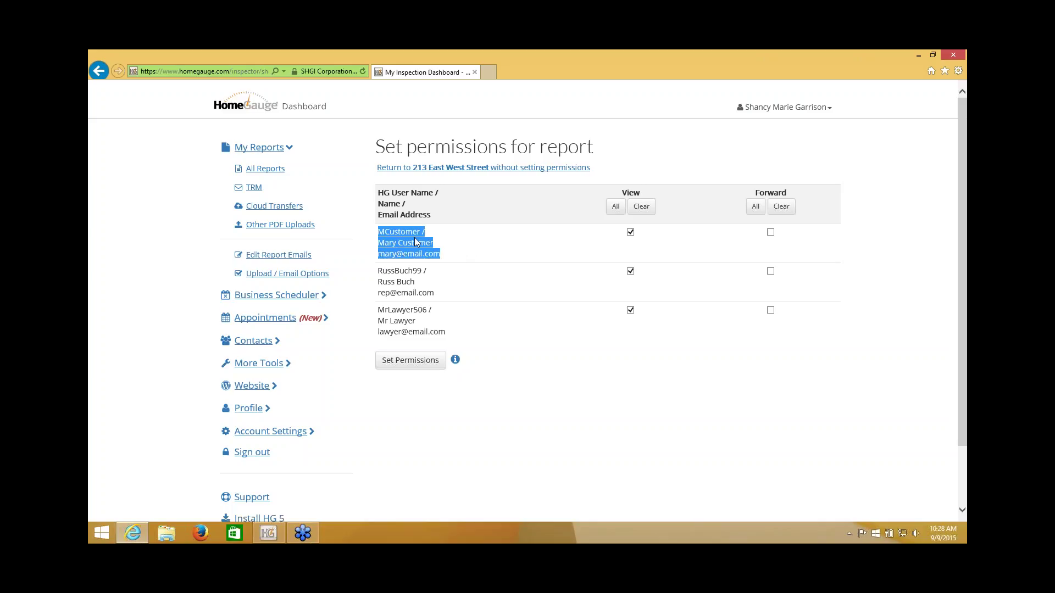
pyautogui.click(770, 232)
pyautogui.click(410, 360)
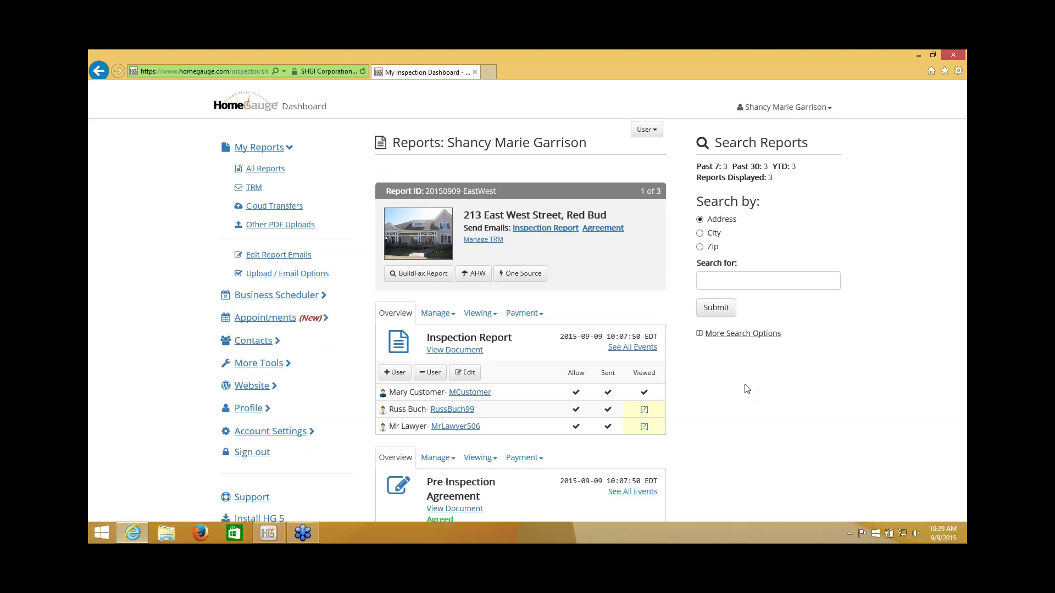
pyautogui.click(927, 265)
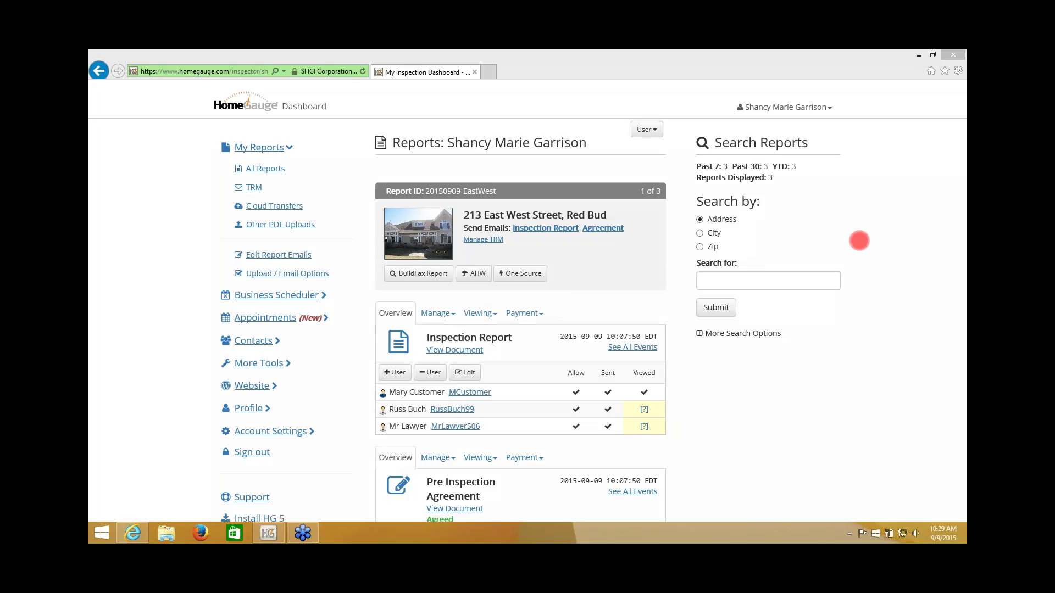
pyautogui.click(479, 314)
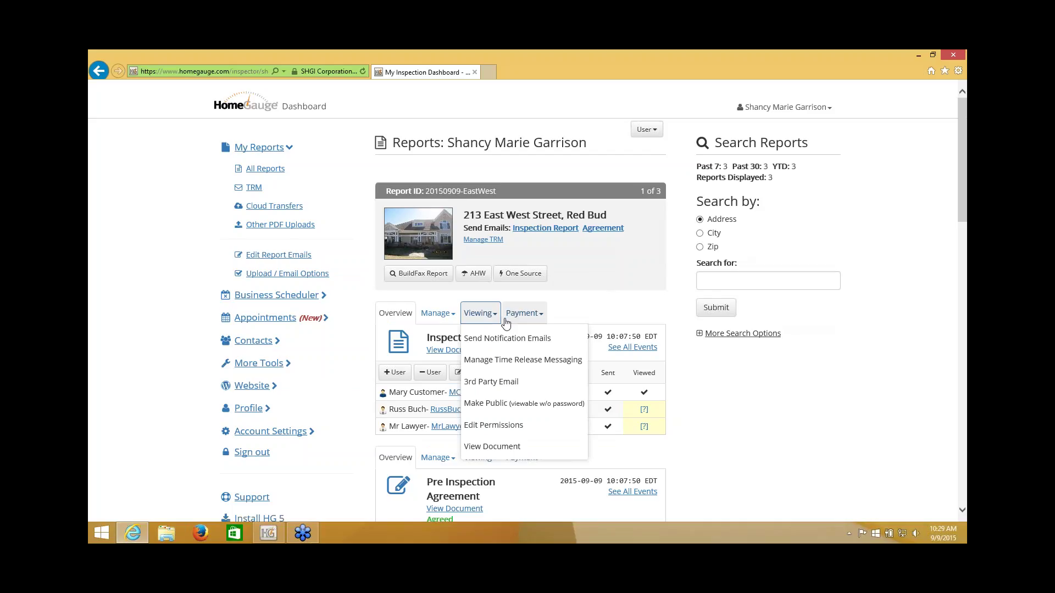
# Step: On the Send a third party email form, enter a new report-specific password
pyautogui.click(505, 380)
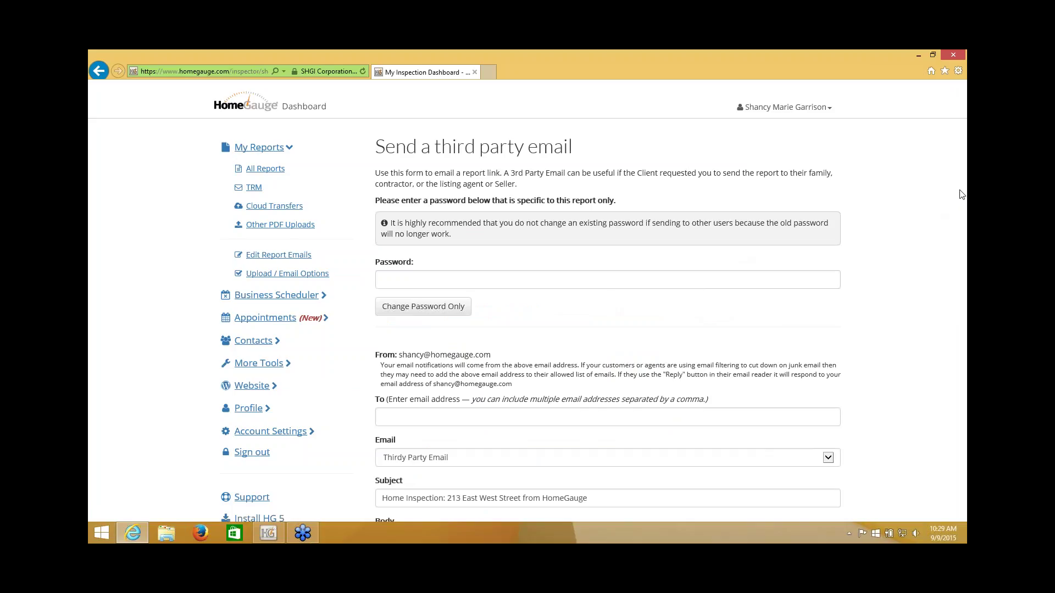
pyautogui.click(733, 281)
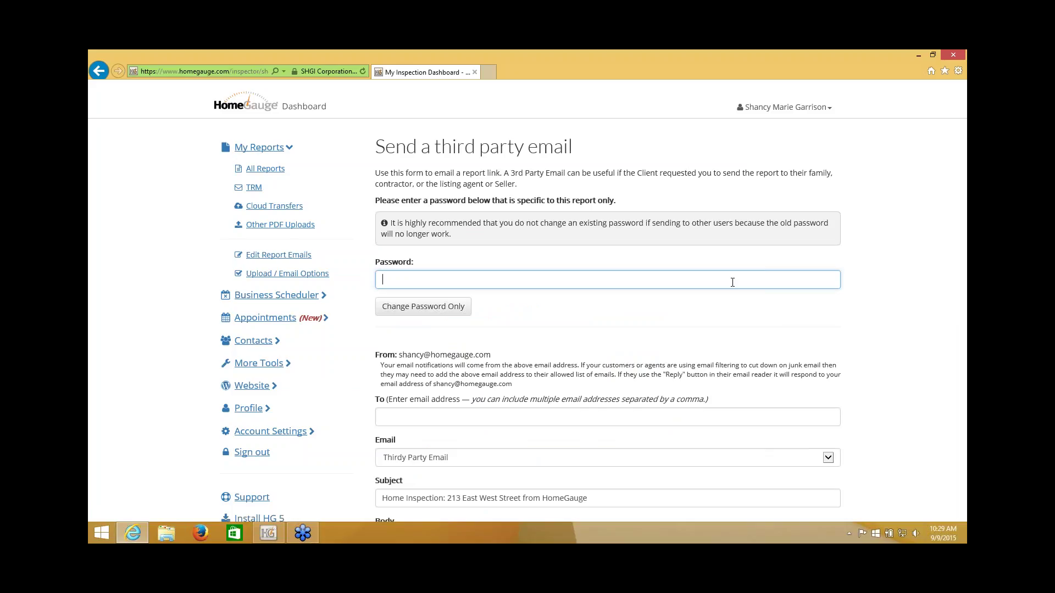
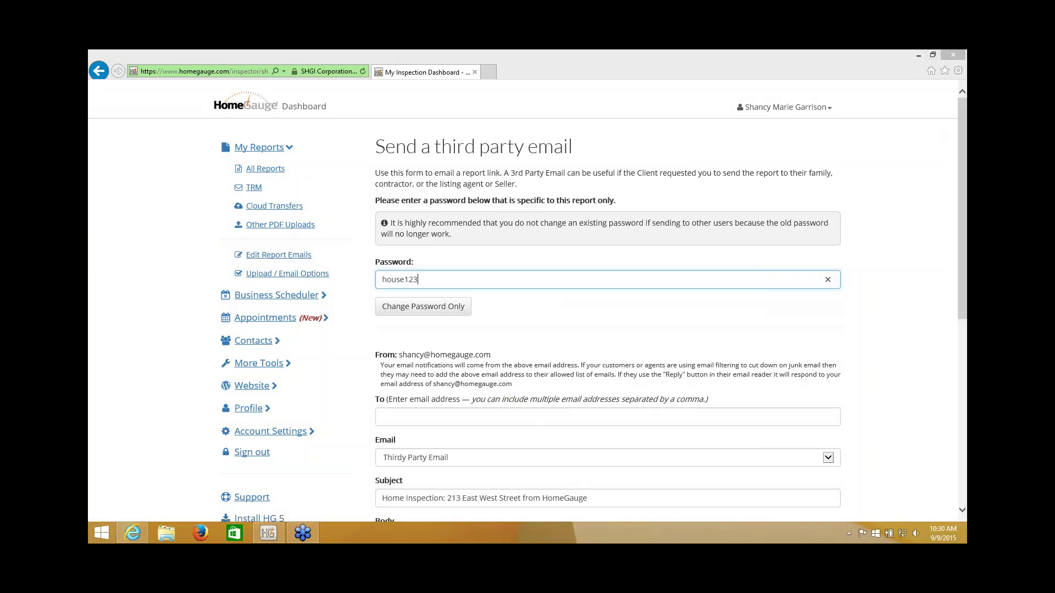
pyautogui.click(432, 417)
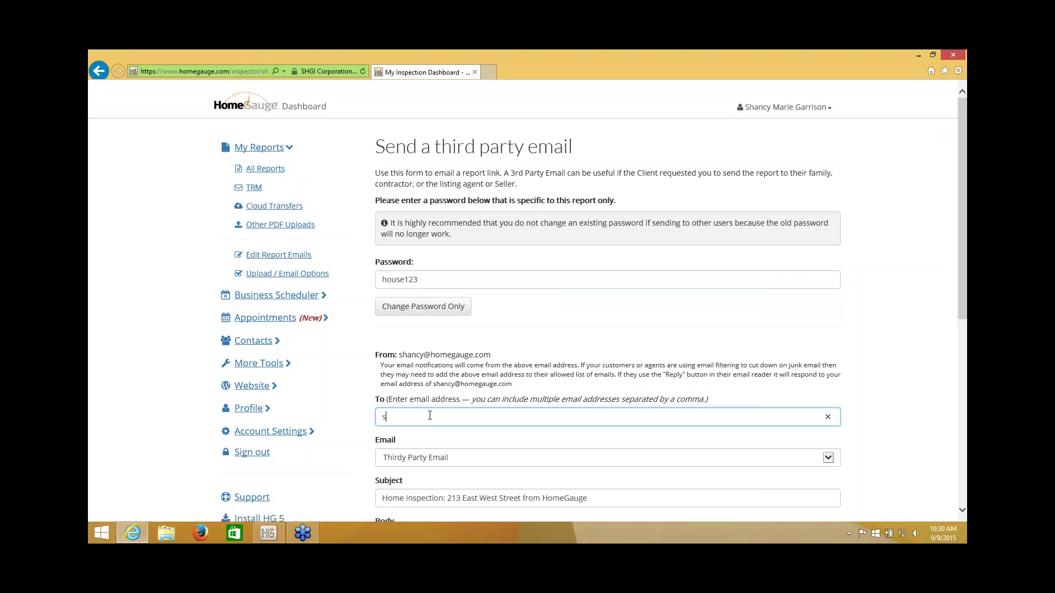
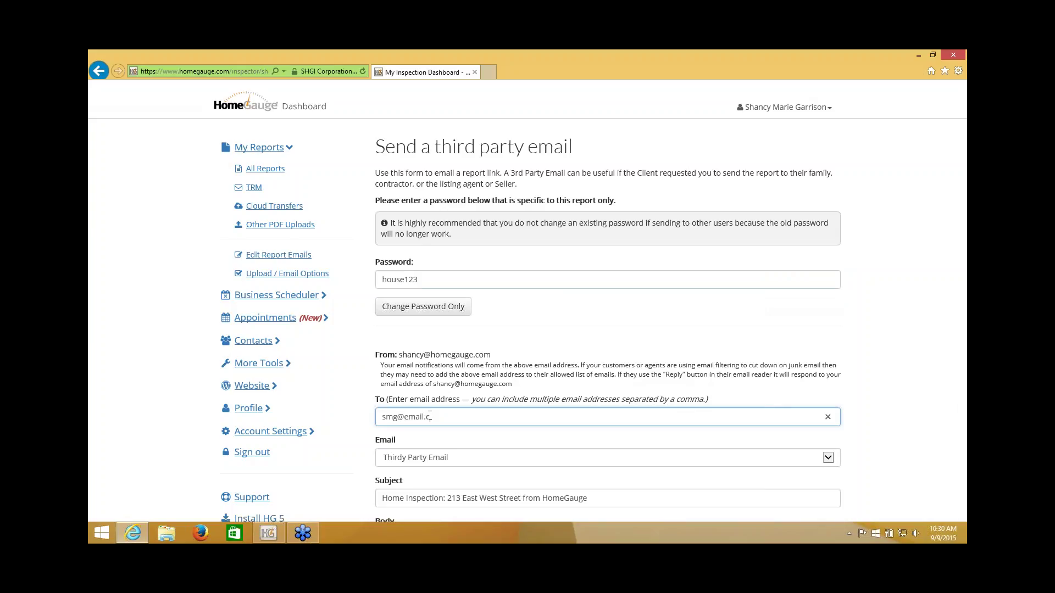
# Step: Enter two comma-separated third-party recipient e-mail addresses in the To field
pyautogui.click(879, 342)
pyautogui.scroll(-7, 878, 341)
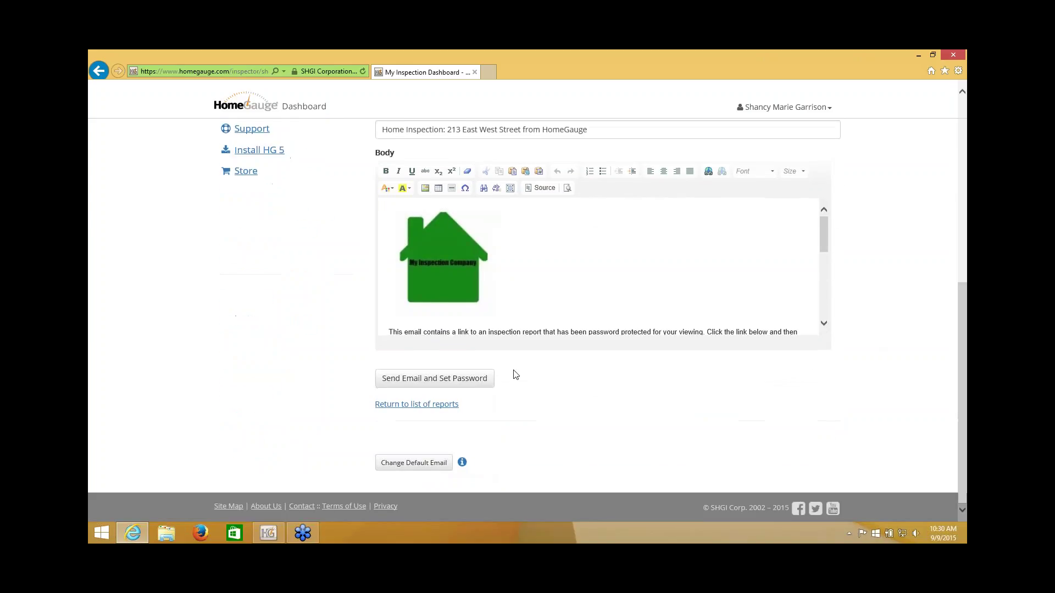
pyautogui.moveTo(824, 243); pyautogui.dragTo(823, 271)
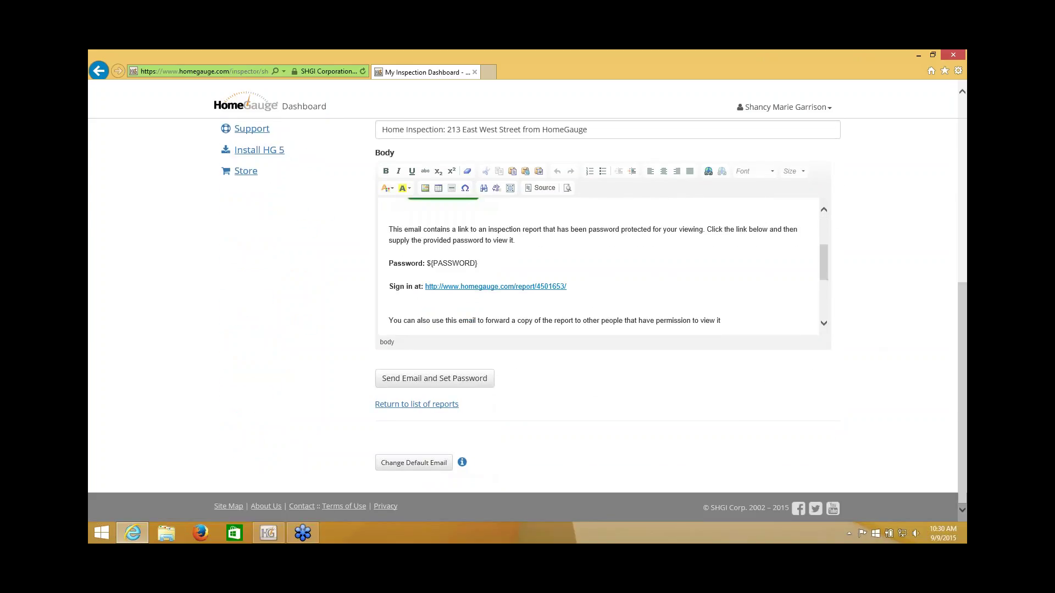
# Step: Review the password placeholder in the message body, then send the email and set the password
pyautogui.moveTo(497, 268); pyautogui.dragTo(427, 264)
pyautogui.click(863, 333)
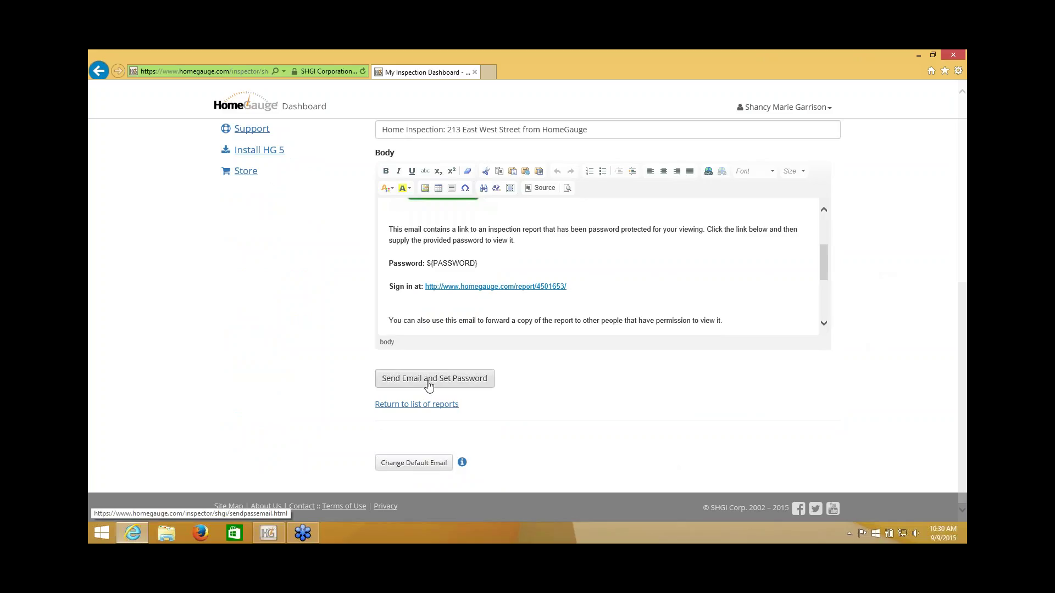
pyautogui.click(428, 384)
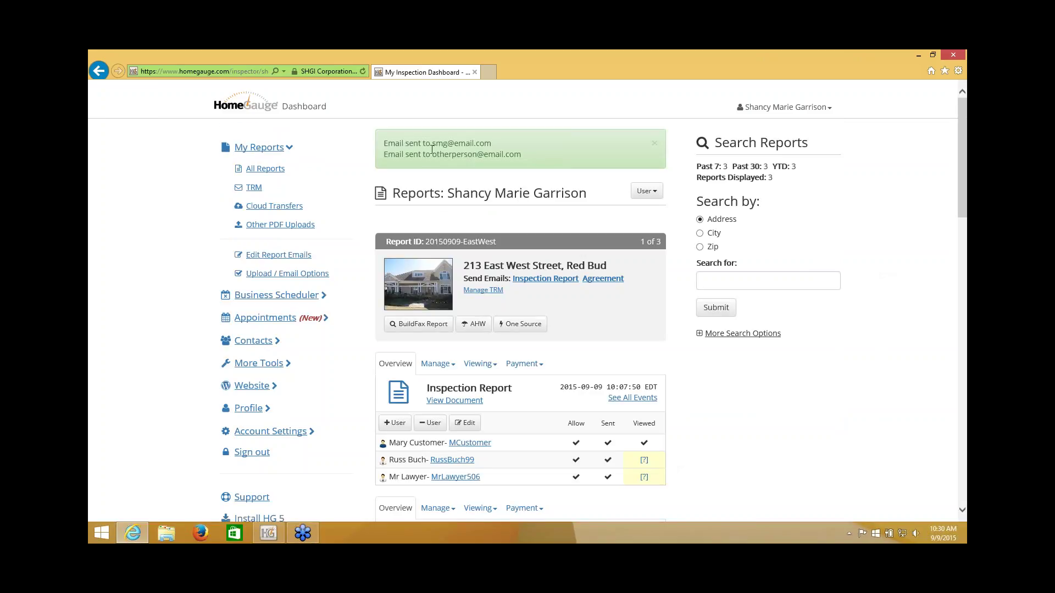
pyautogui.moveTo(962, 164); pyautogui.dragTo(963, 182)
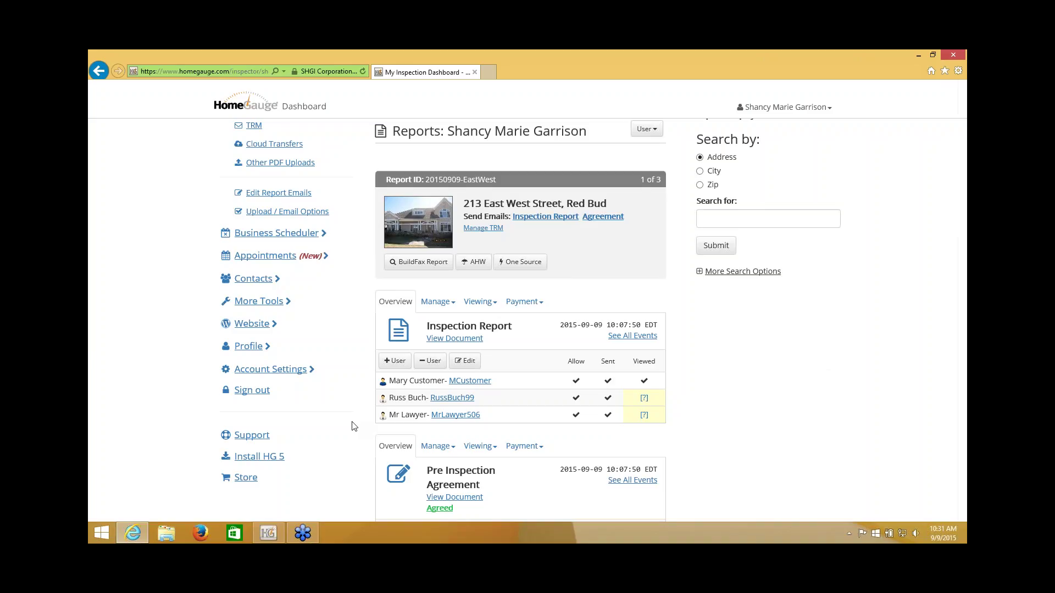
# Step: Clear View permission for all three users and Forward for the first, then save
pyautogui.click(479, 303)
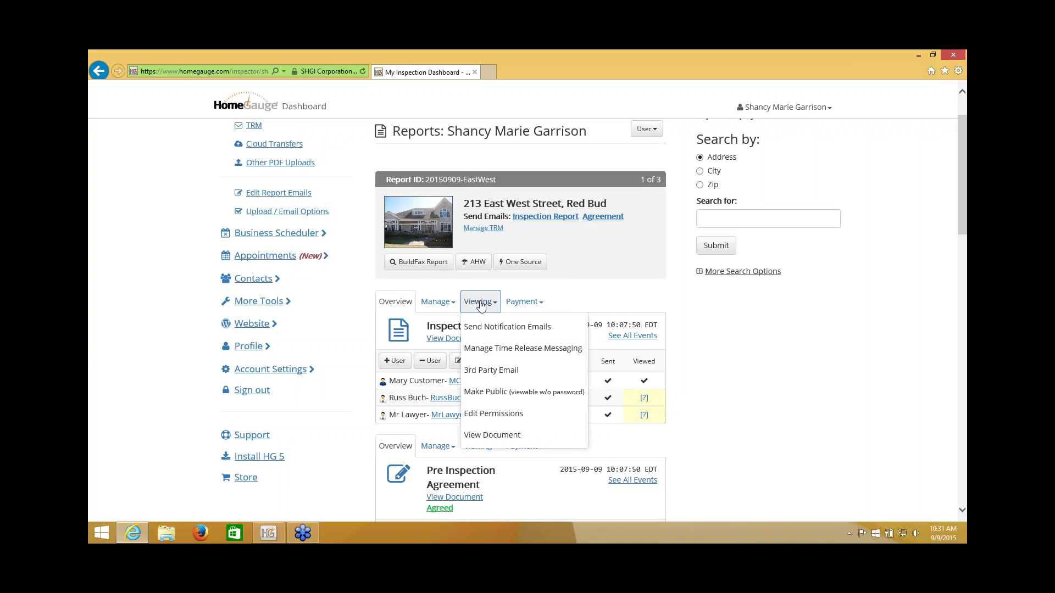
pyautogui.click(487, 414)
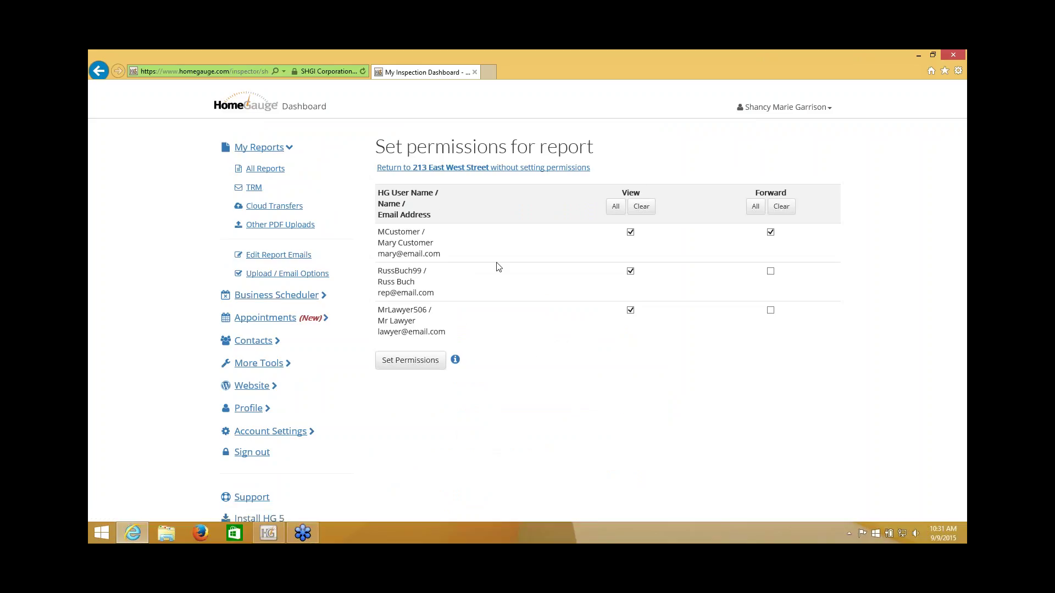
pyautogui.click(630, 232)
pyautogui.click(631, 271)
pyautogui.click(630, 311)
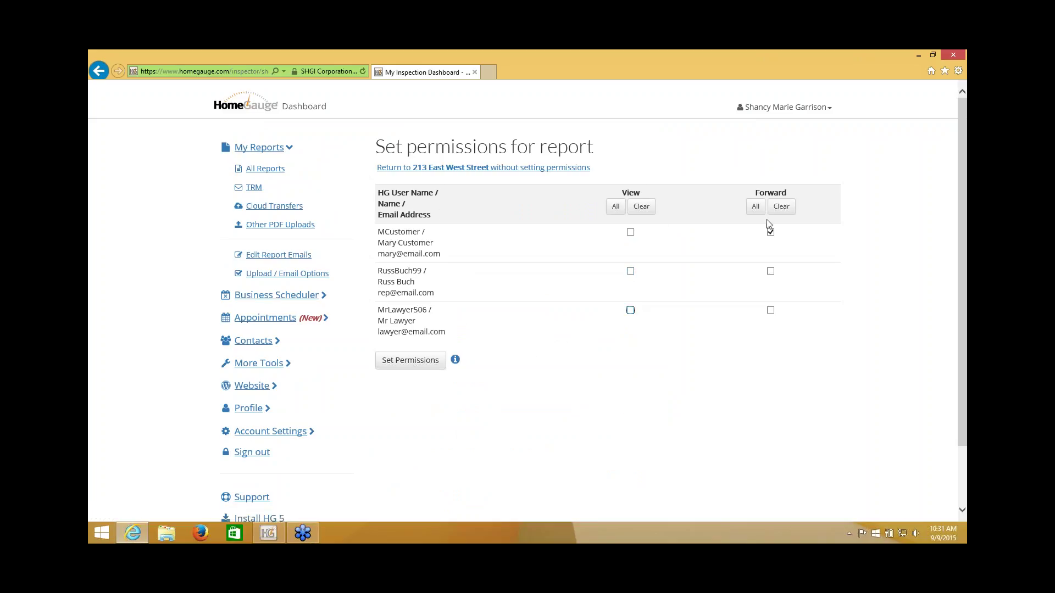
pyautogui.click(771, 233)
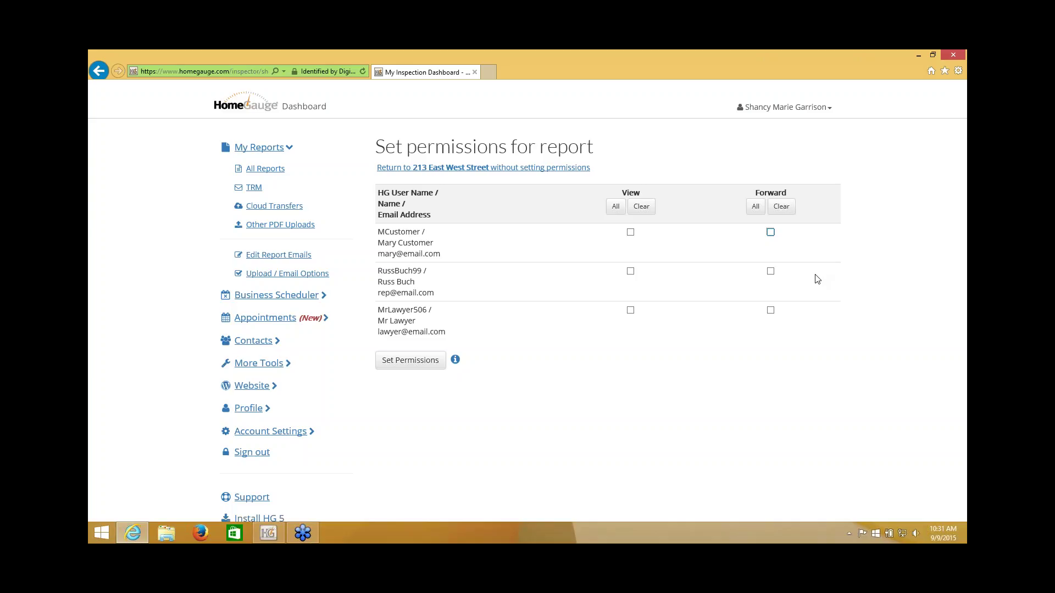
pyautogui.click(404, 361)
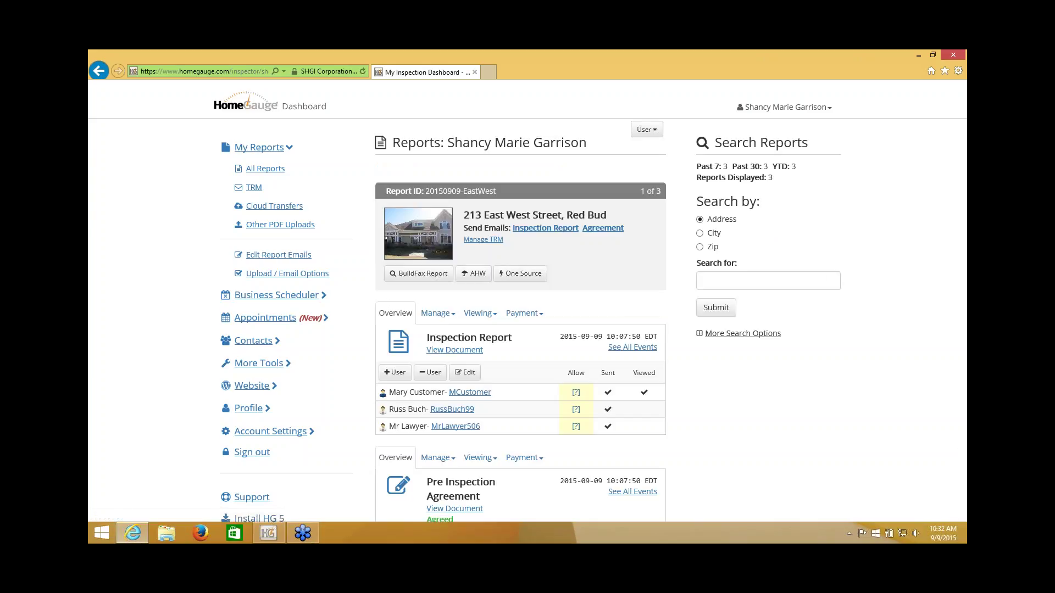
pyautogui.scroll(-1, 710, 412)
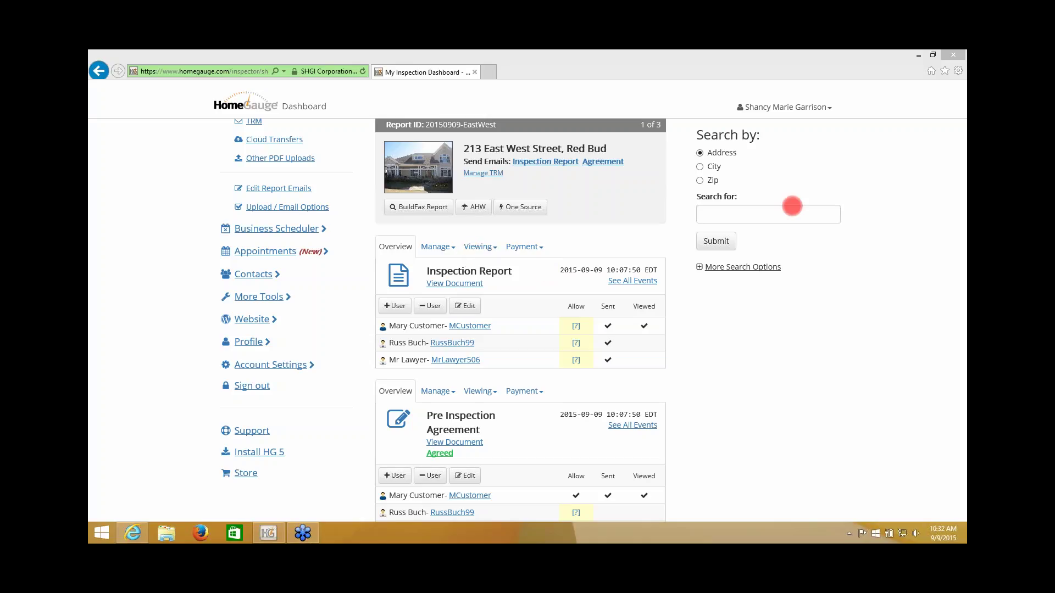
pyautogui.click(473, 253)
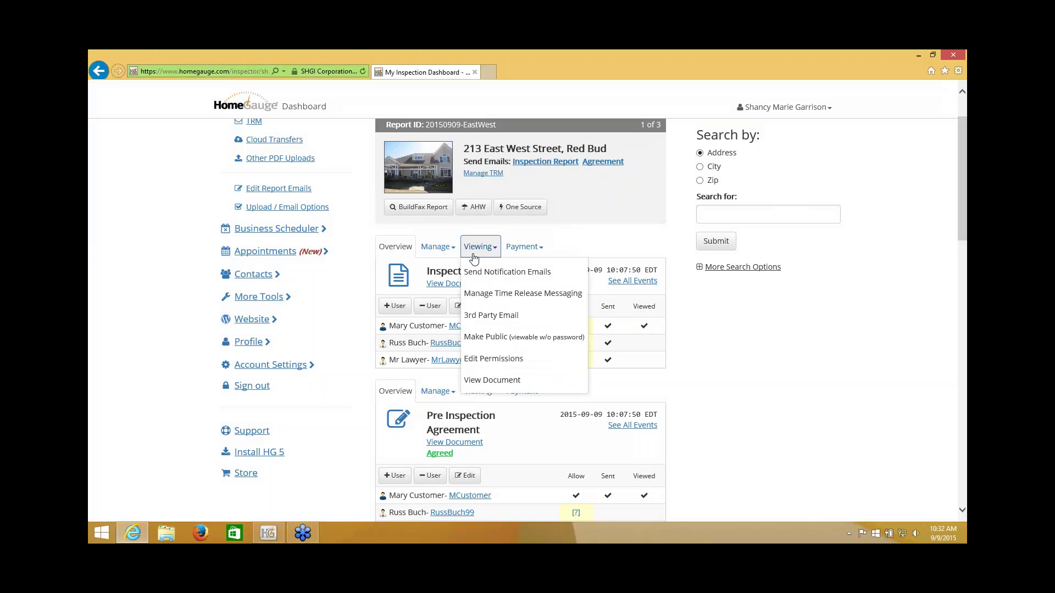
pyautogui.click(477, 317)
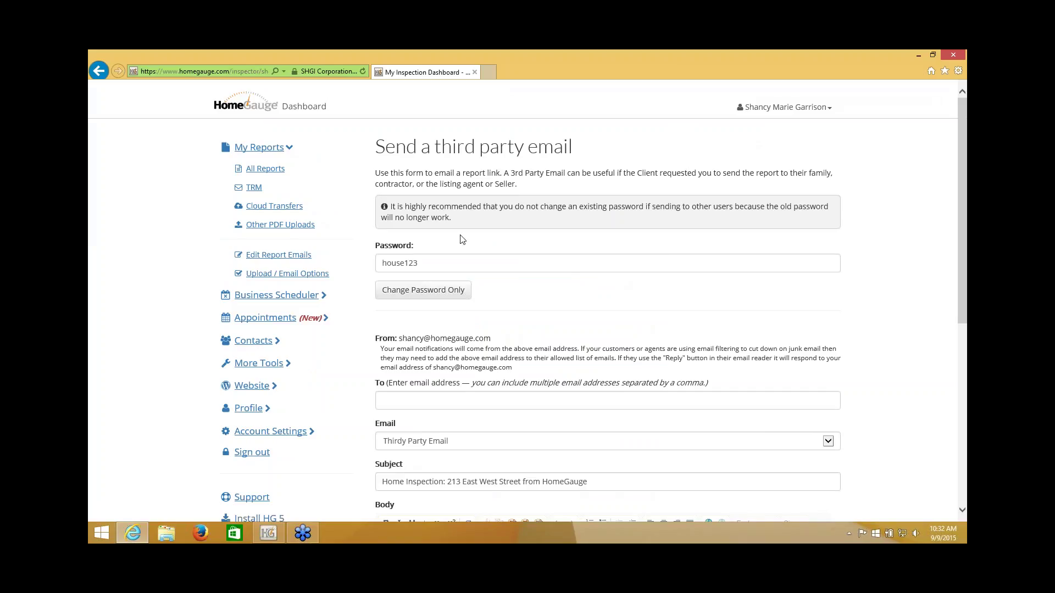
pyautogui.moveTo(440, 262); pyautogui.dragTo(386, 261)
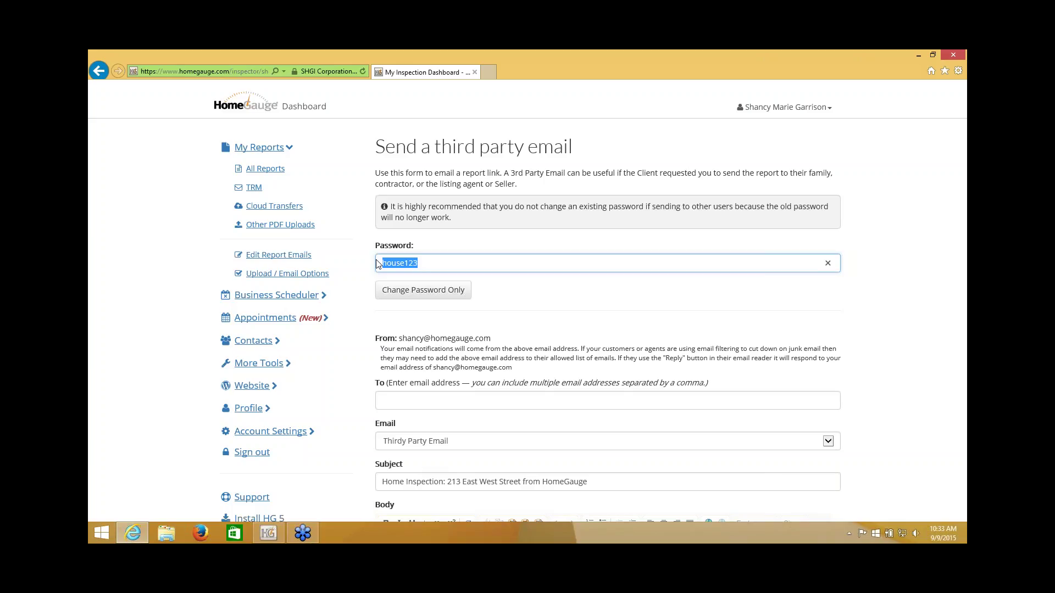
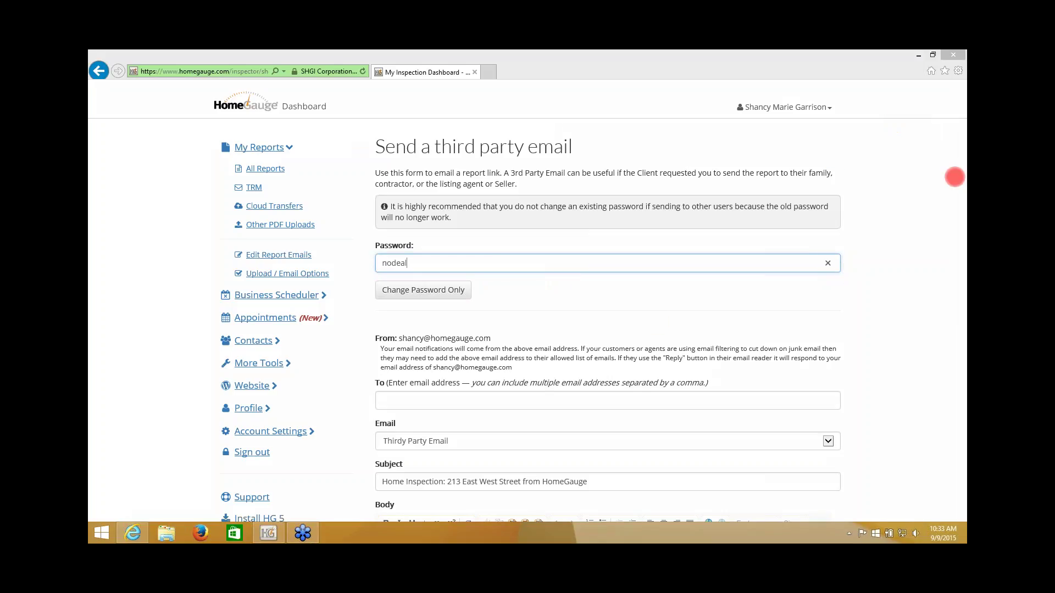
# Step: Replace the report password with a new one, saving it without sending any email
pyautogui.click(444, 294)
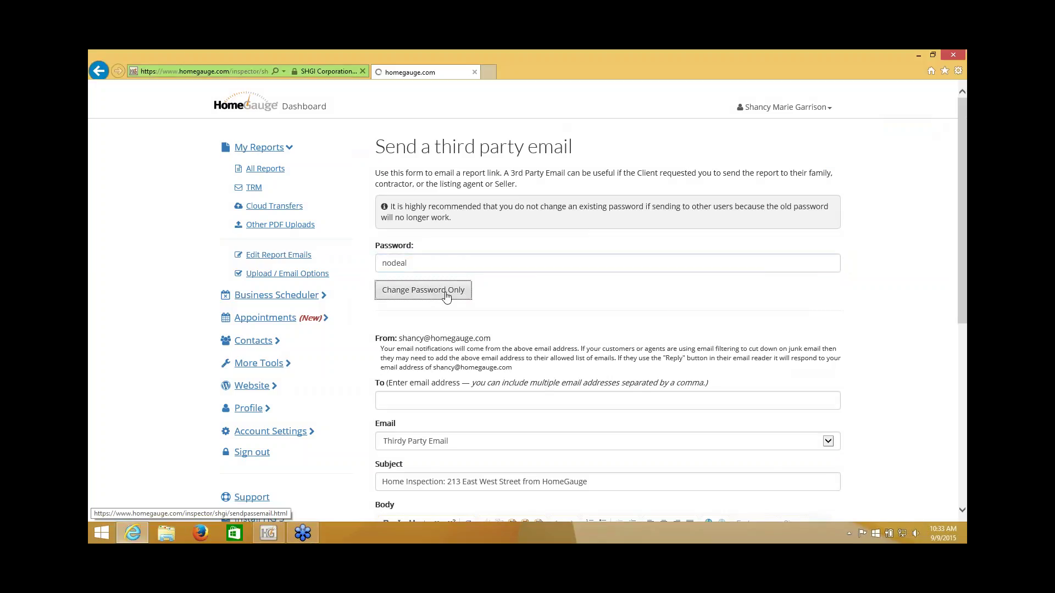
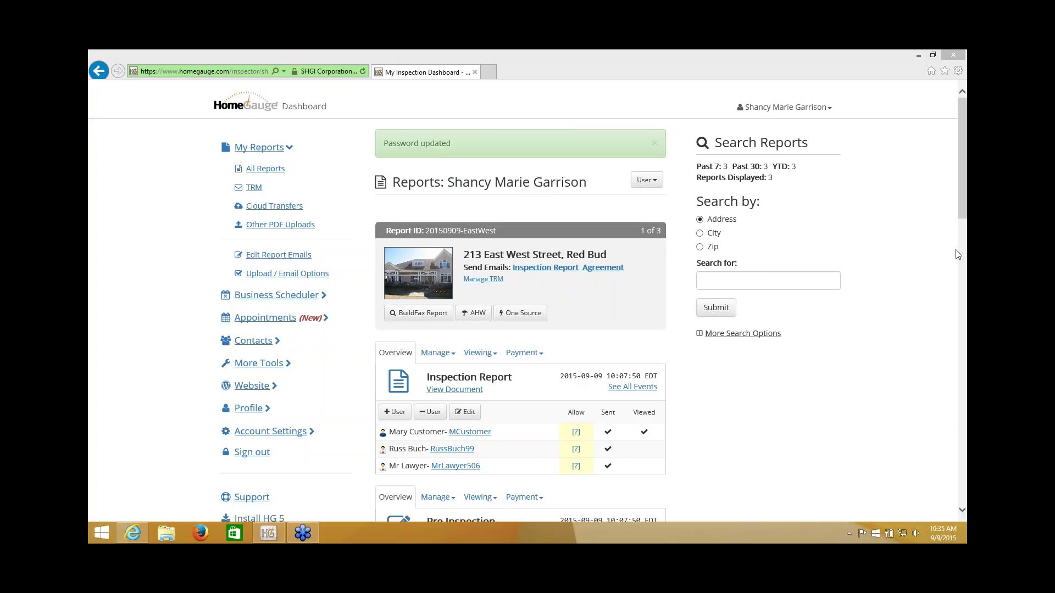
pyautogui.scroll(-3, 956, 250)
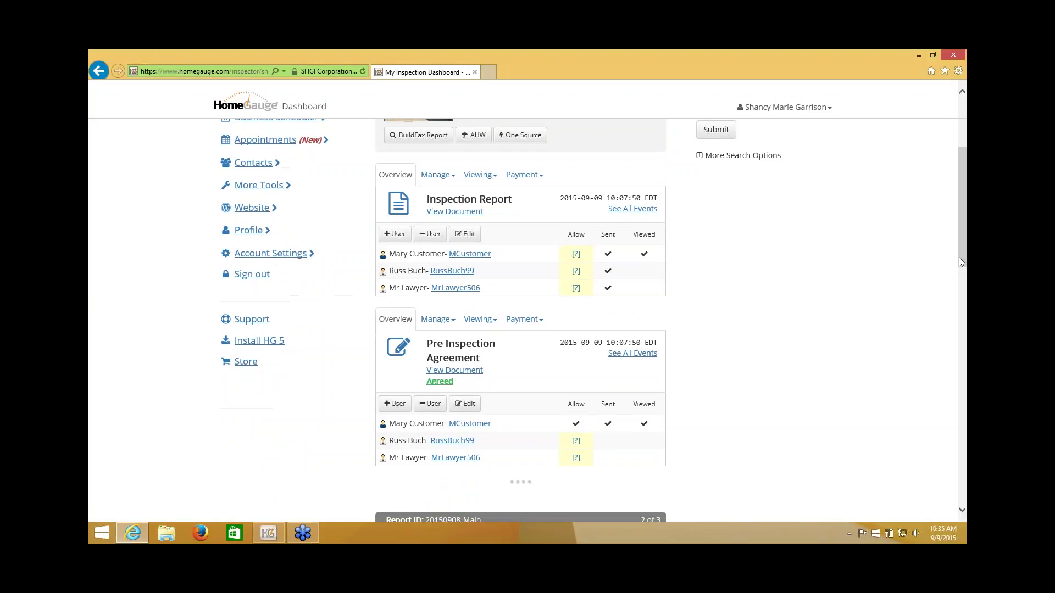
pyautogui.click(450, 176)
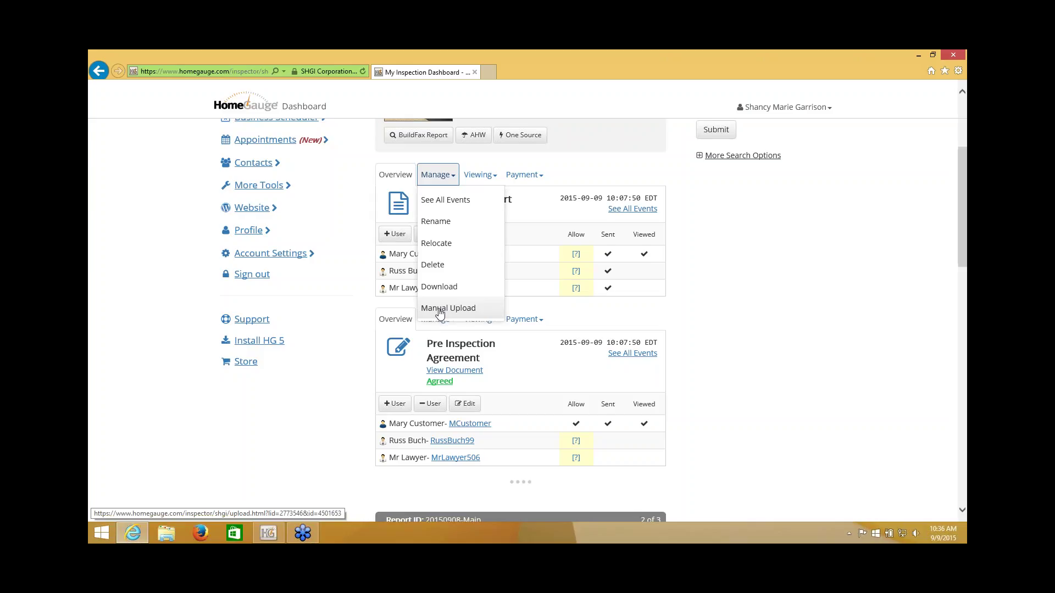
# Step: Start a manual upload for this report with document type Mold
pyautogui.click(440, 309)
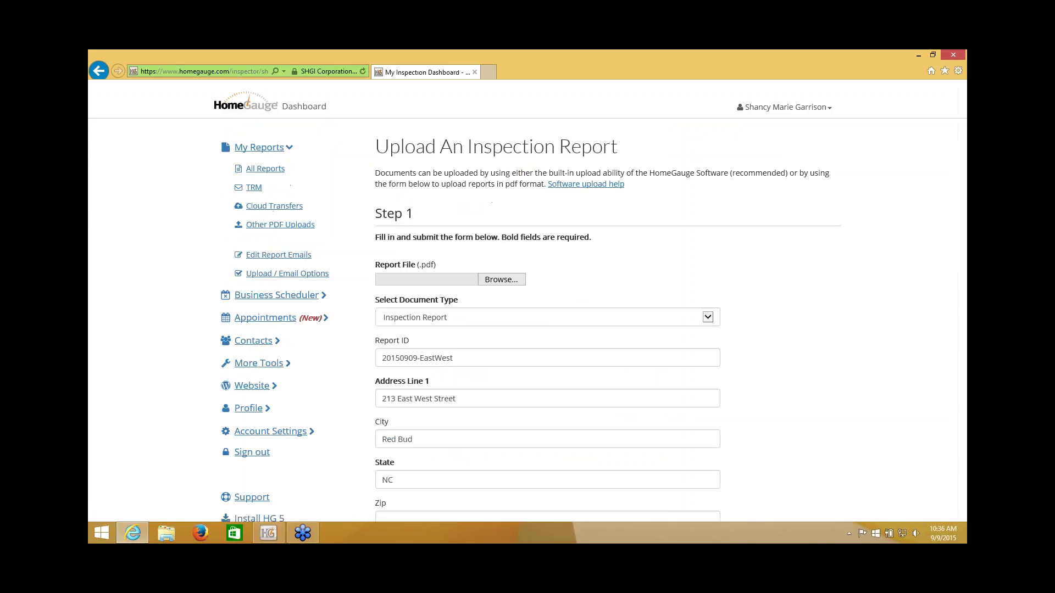
pyautogui.scroll(-1, 813, 304)
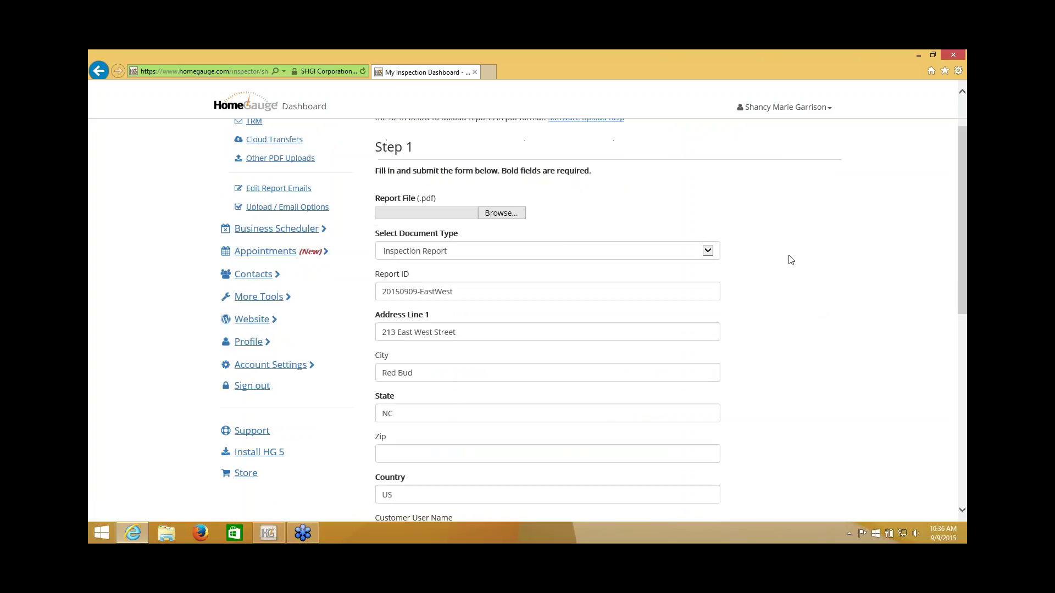
pyautogui.click(707, 251)
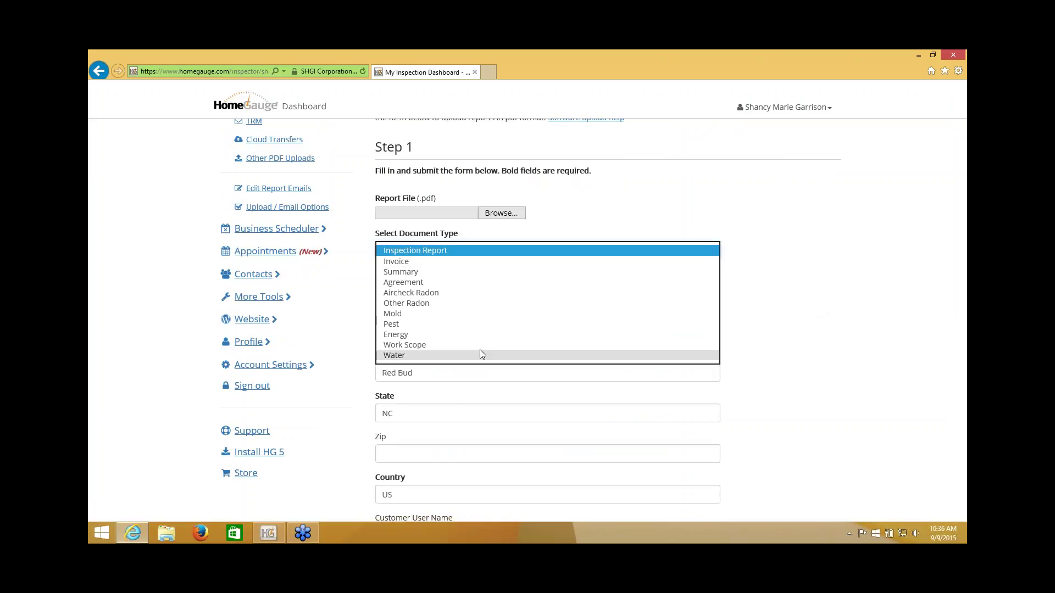
pyautogui.click(477, 313)
pyautogui.scroll(-2, 752, 308)
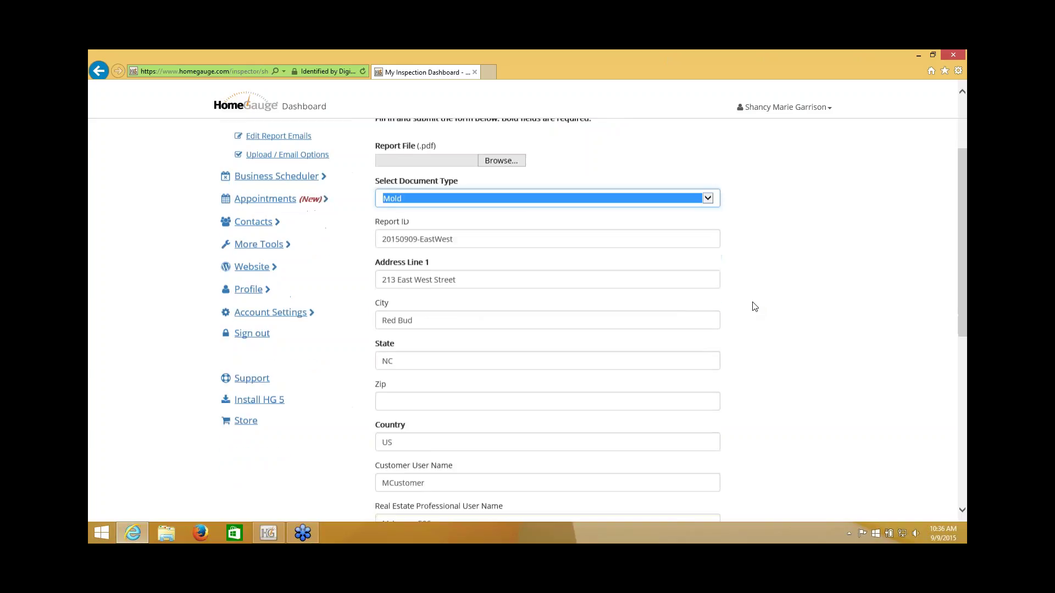
pyautogui.scroll(-1, 754, 304)
pyautogui.scroll(-3, 752, 304)
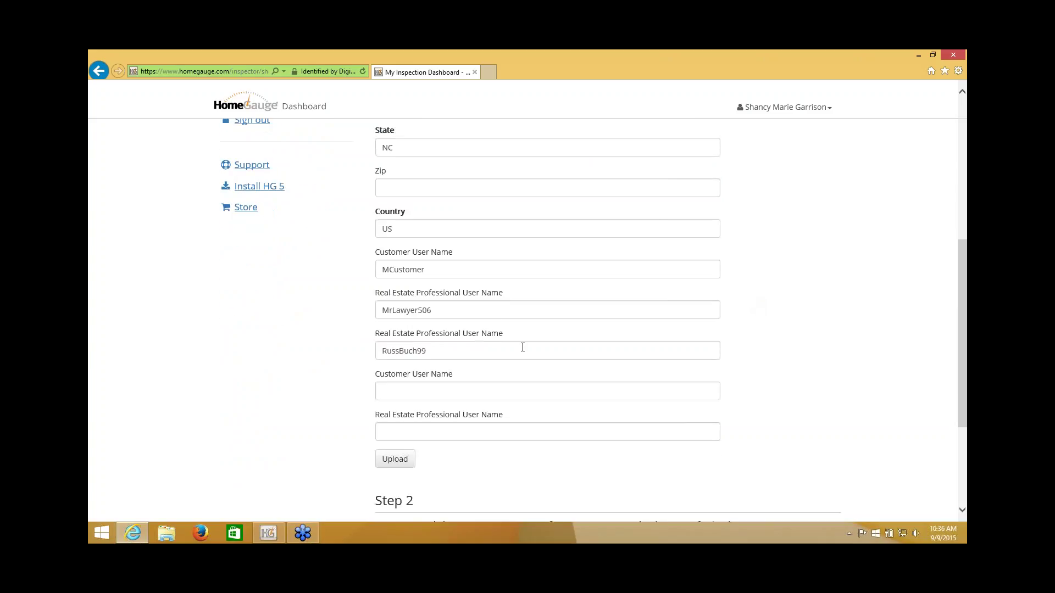
pyautogui.scroll(-1, 522, 352)
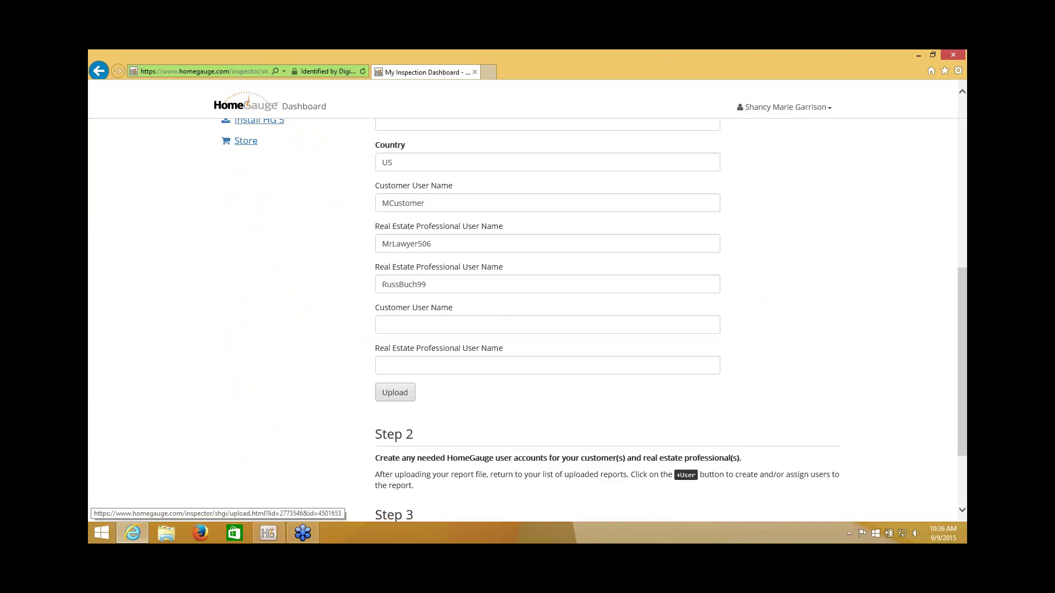
pyautogui.click(394, 393)
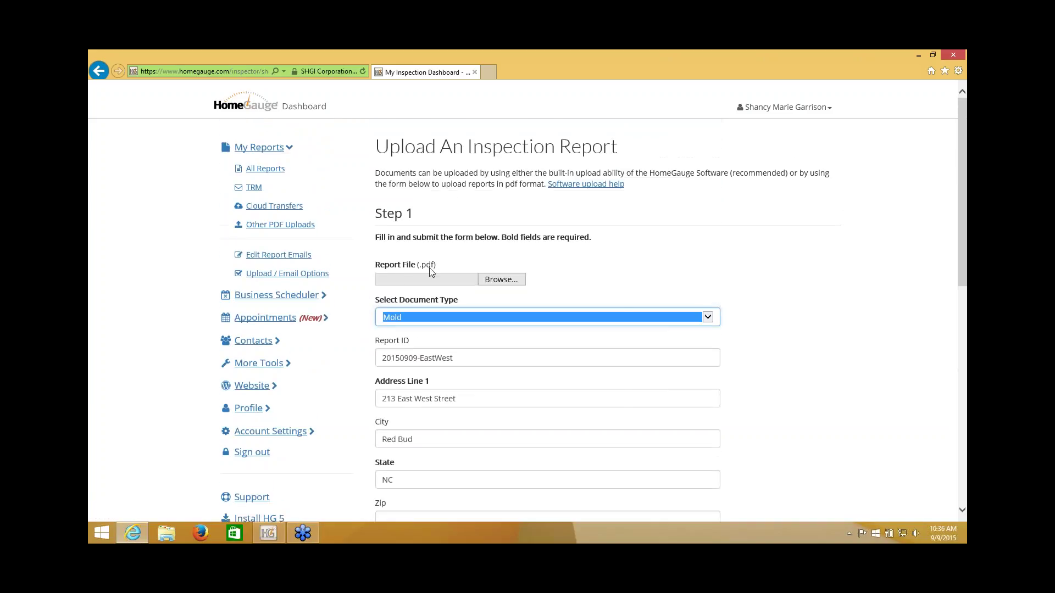
# Step: Attach My Agreement from the Desktop and upload it as the Mold document
pyautogui.moveTo(439, 281)
pyautogui.click(494, 279)
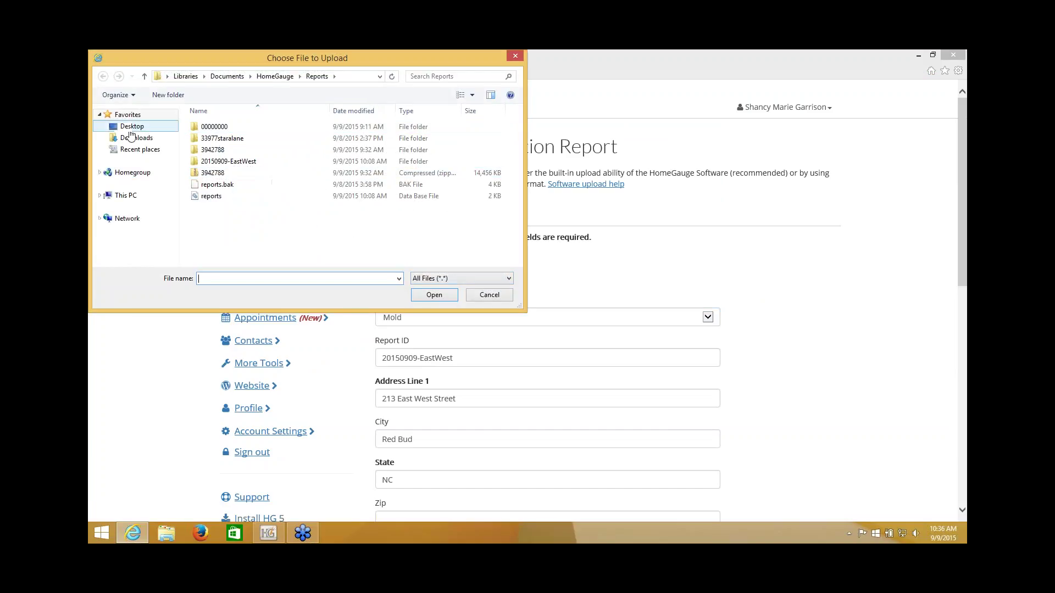
pyautogui.click(130, 127)
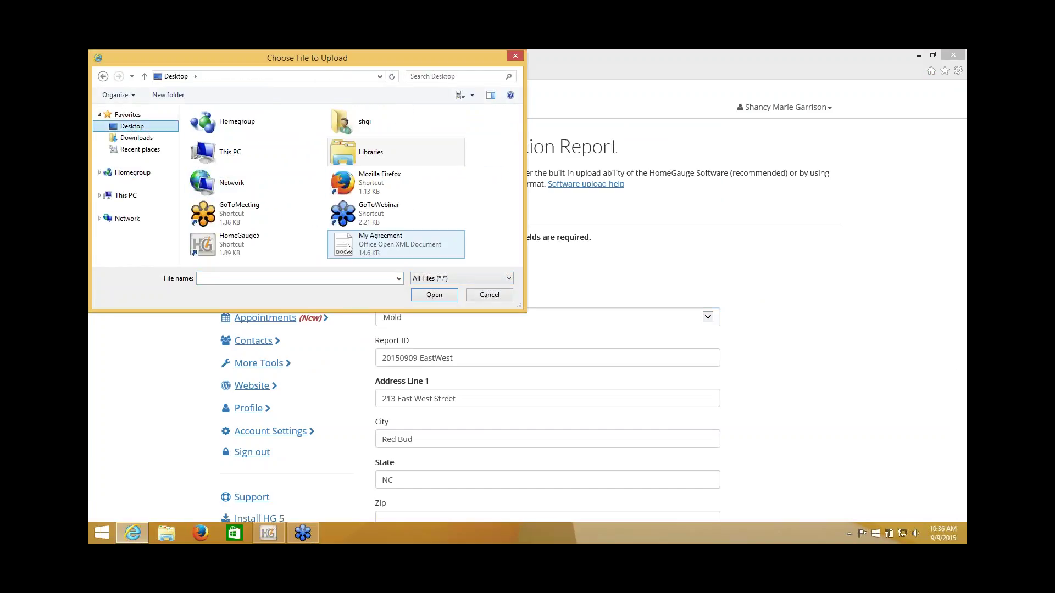
pyautogui.click(376, 249)
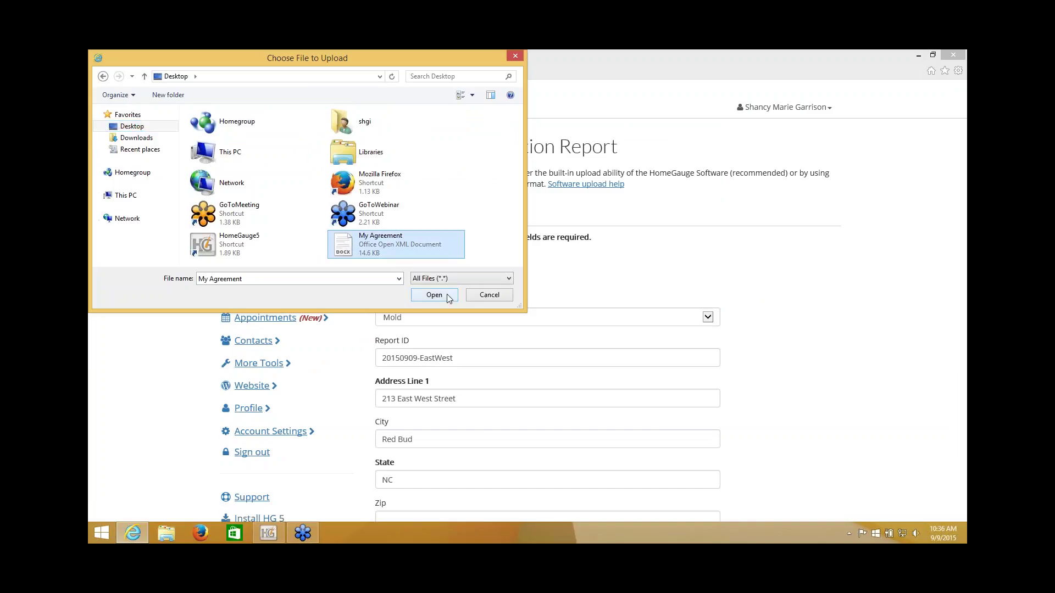
pyautogui.click(436, 296)
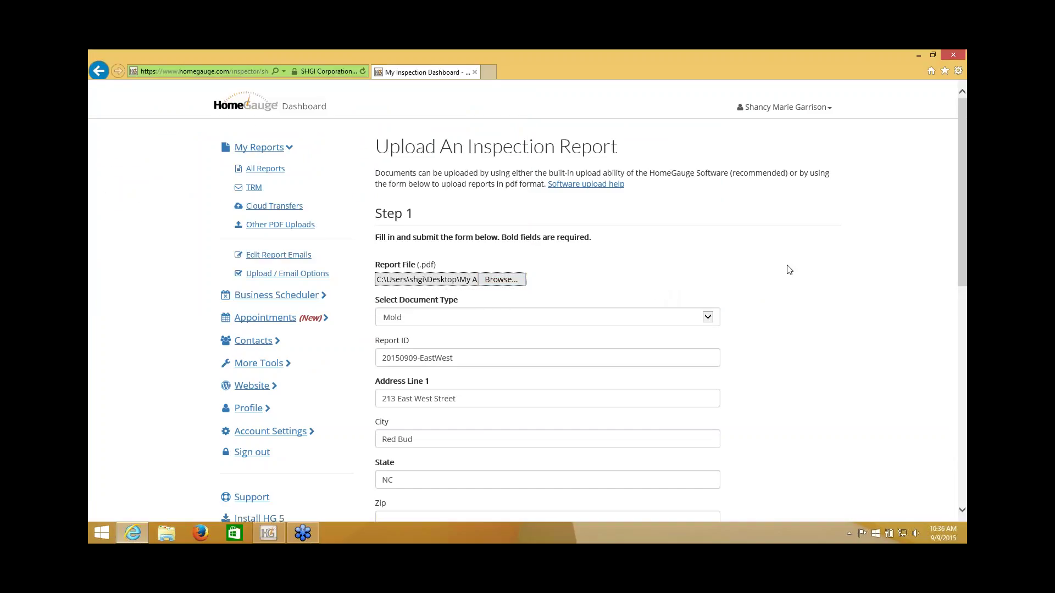
pyautogui.scroll(-1, 788, 269)
pyautogui.scroll(-6, 788, 269)
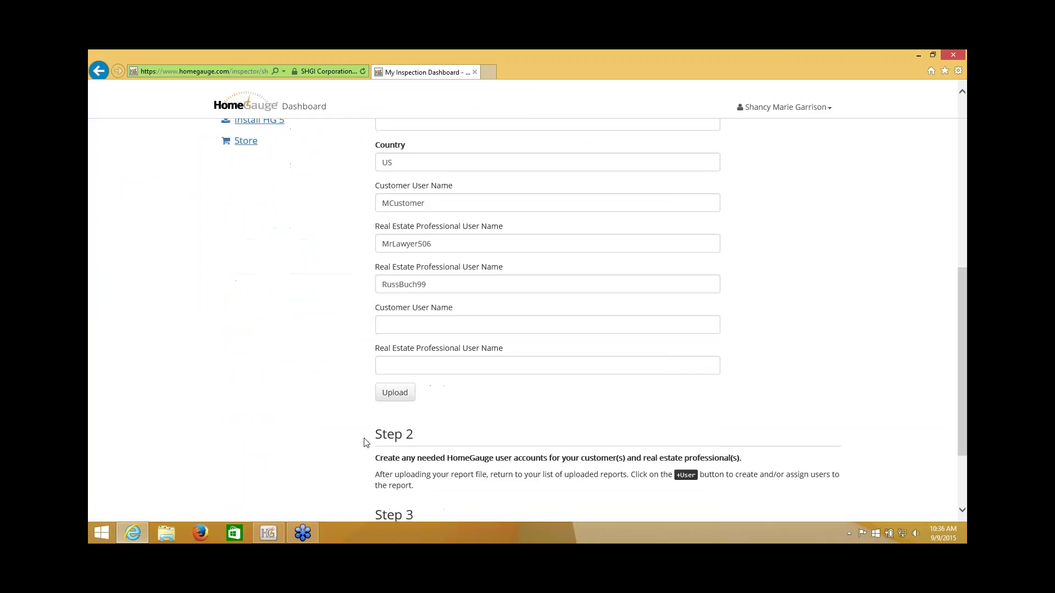
pyautogui.click(395, 392)
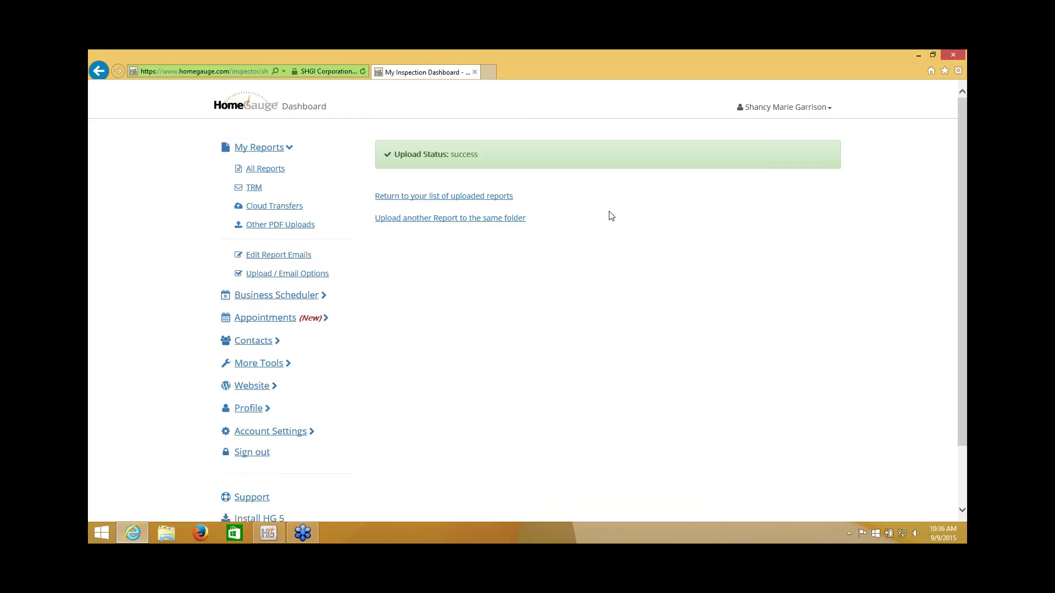
# Step: Return to the uploaded reports list and bring the new Mold entry into view
pyautogui.click(428, 199)
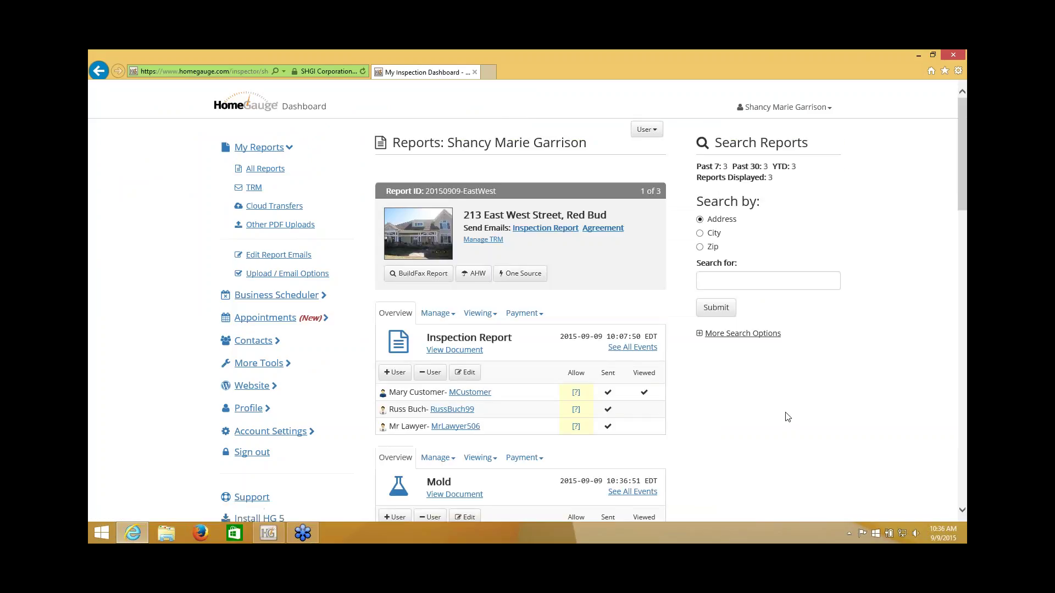
pyautogui.scroll(-3, 786, 415)
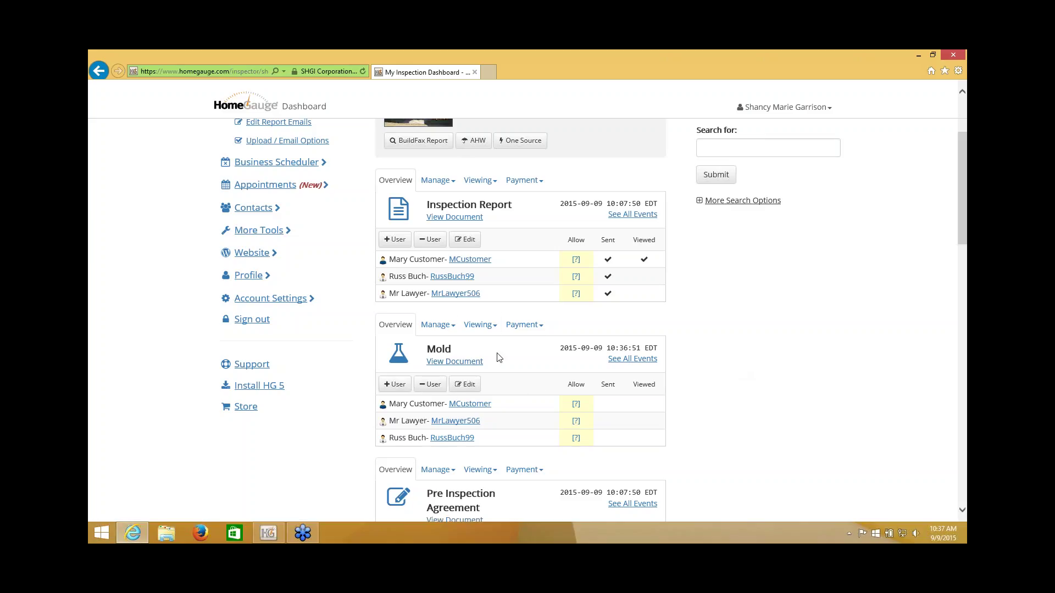
# Step: Grant all three users view permission on the Mold document
pyautogui.click(478, 333)
pyautogui.click(484, 437)
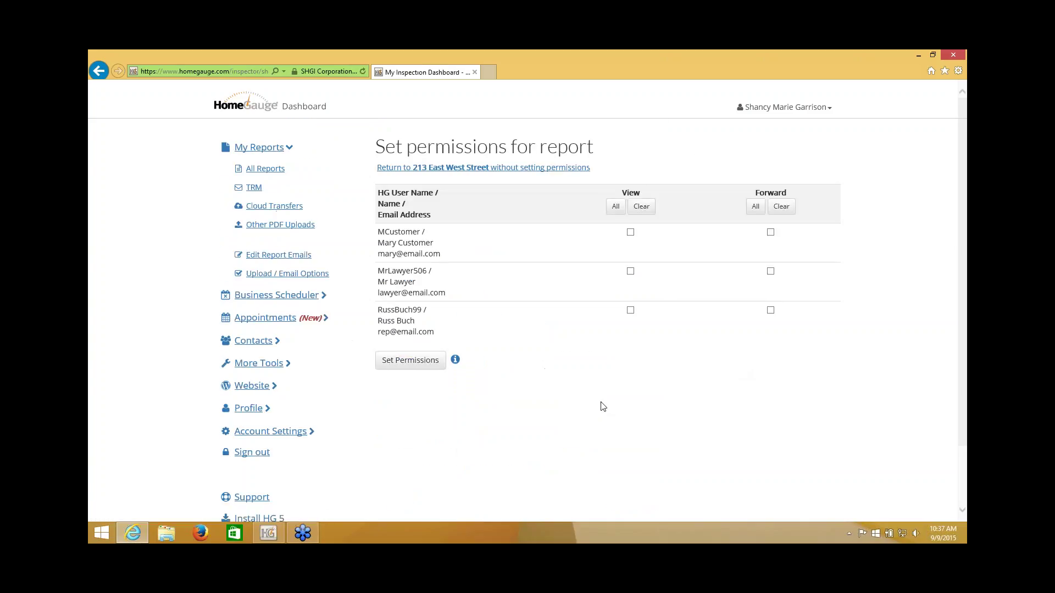
pyautogui.click(615, 206)
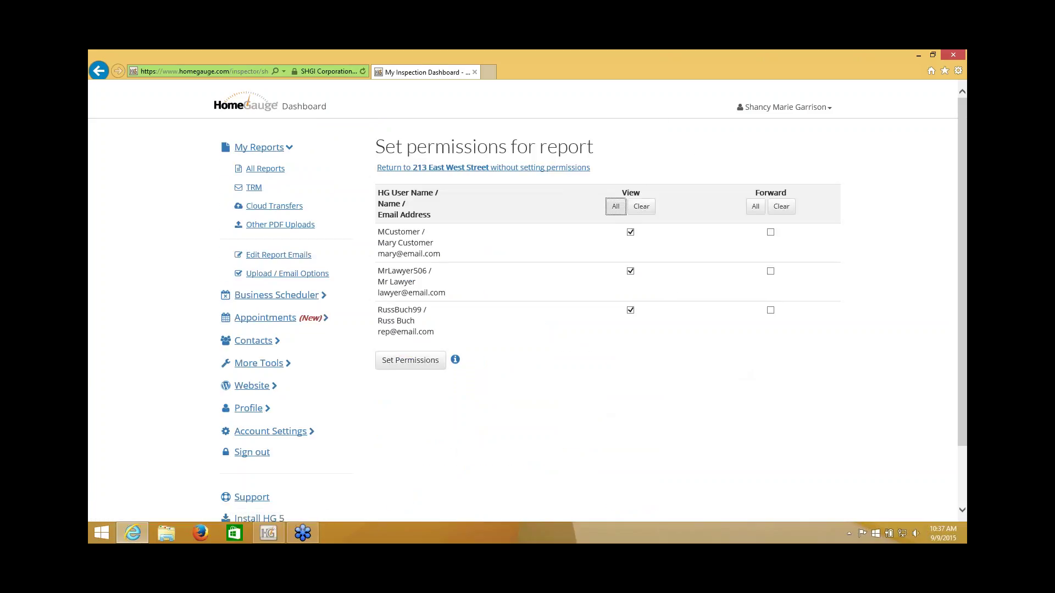
pyautogui.click(432, 364)
pyautogui.scroll(-3, 671, 367)
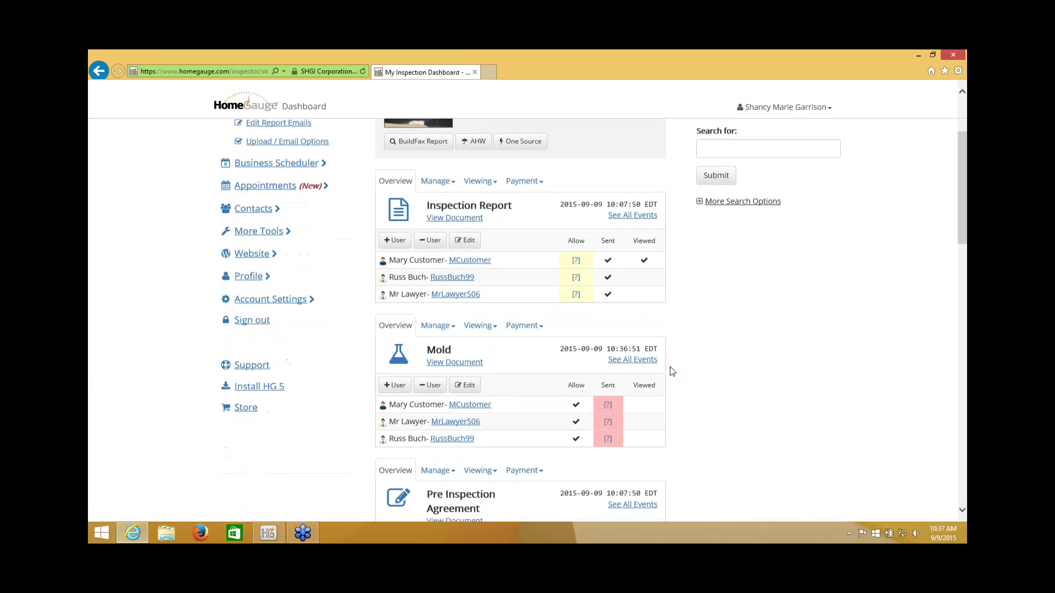
pyautogui.scroll(1, 722, 398)
pyautogui.scroll(-2, 722, 397)
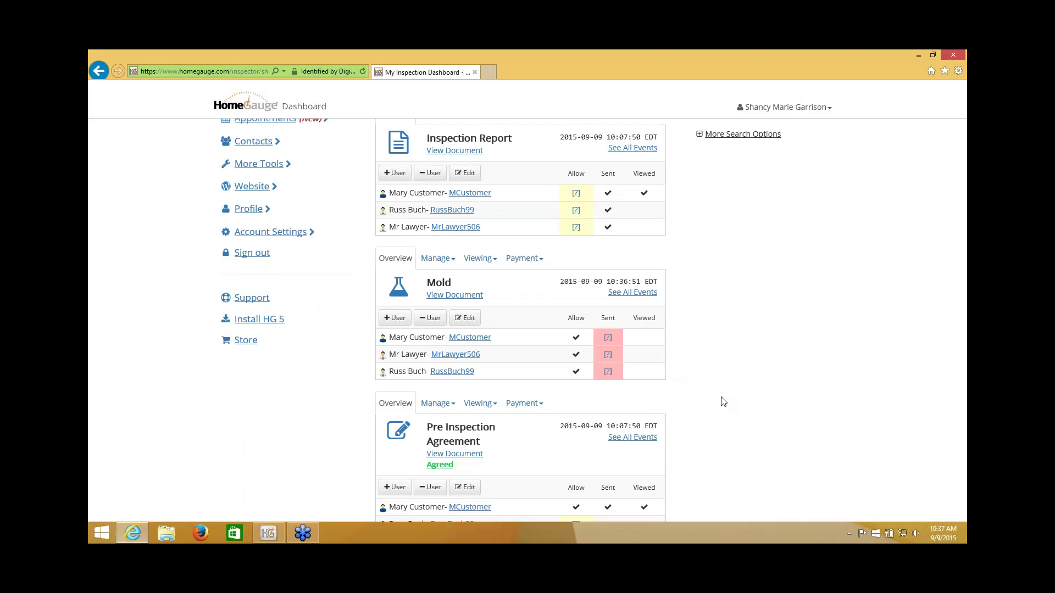
pyautogui.scroll(1, 723, 401)
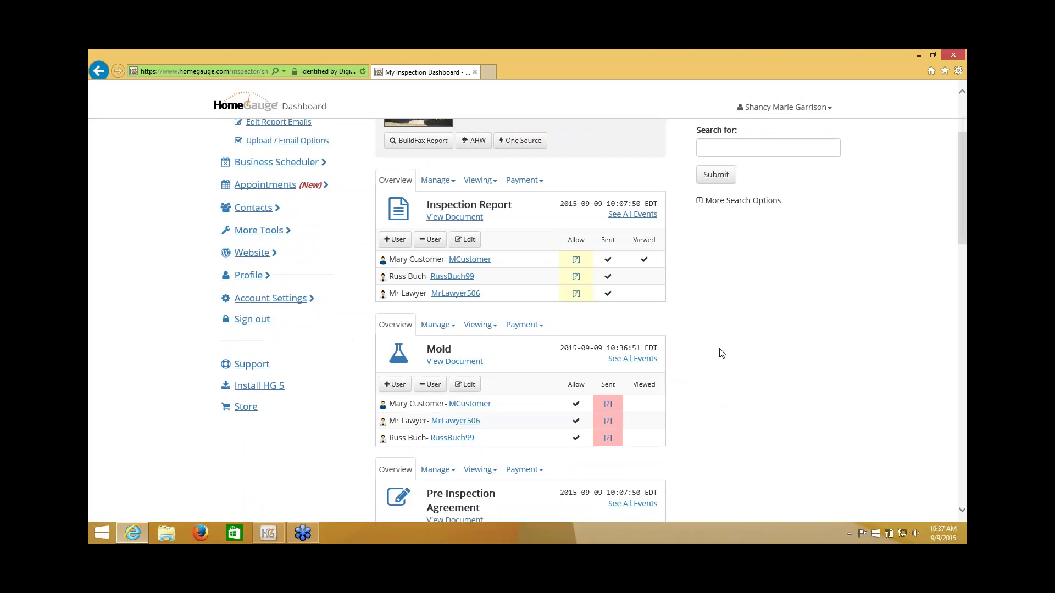
# Step: Grant all three users view permission on the Inspection Report
pyautogui.click(476, 187)
pyautogui.click(484, 292)
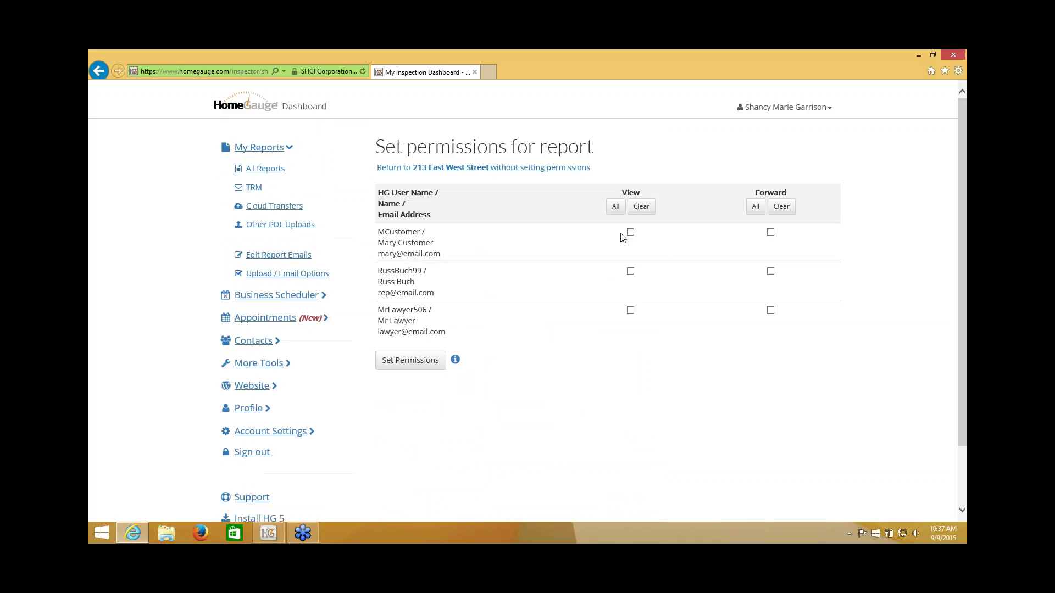
pyautogui.click(615, 206)
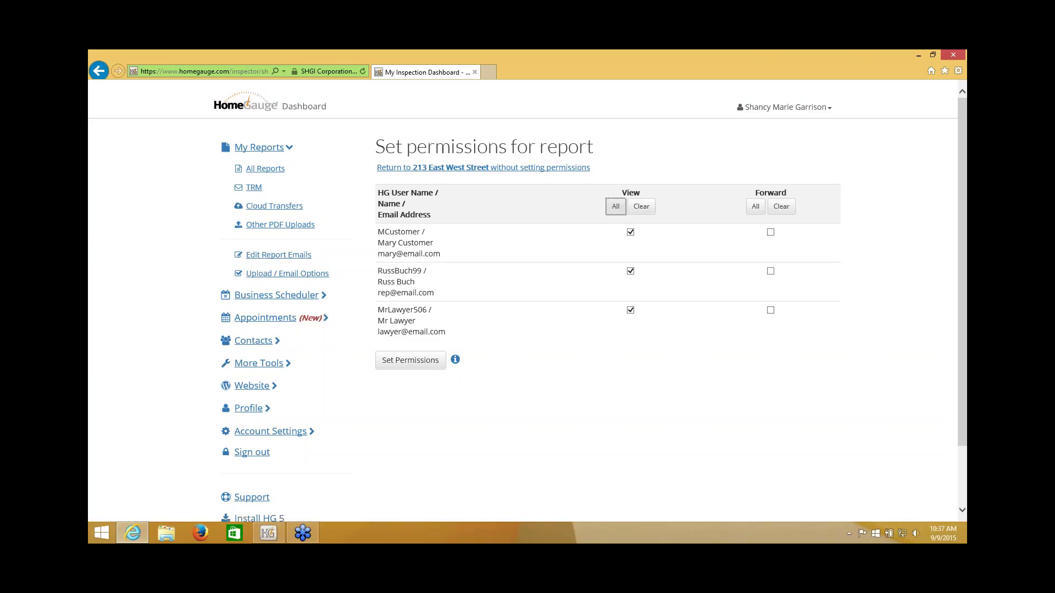
pyautogui.click(424, 364)
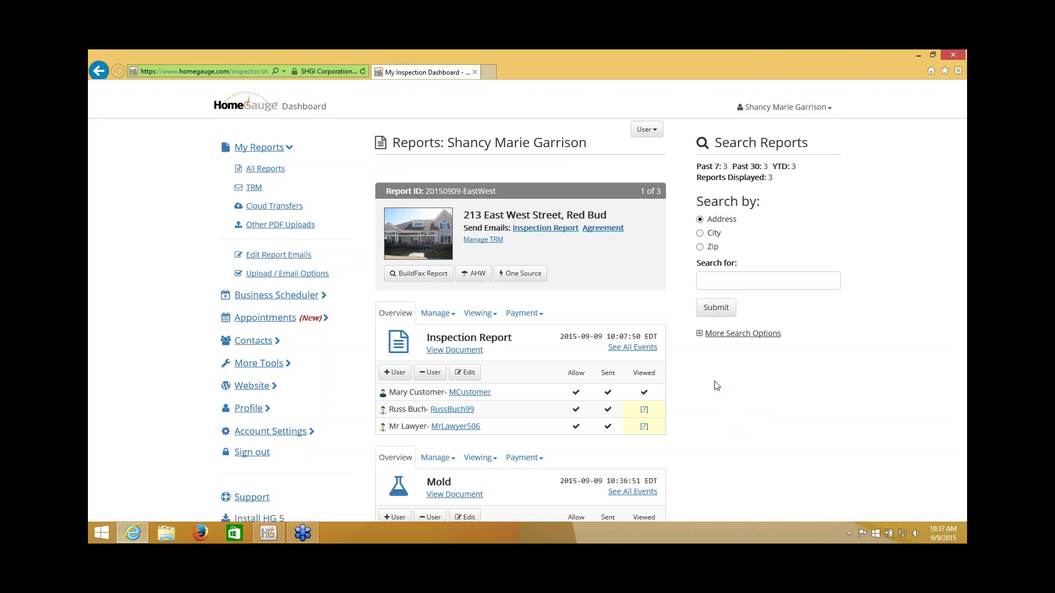
pyautogui.scroll(-2, 700, 332)
pyautogui.click(465, 429)
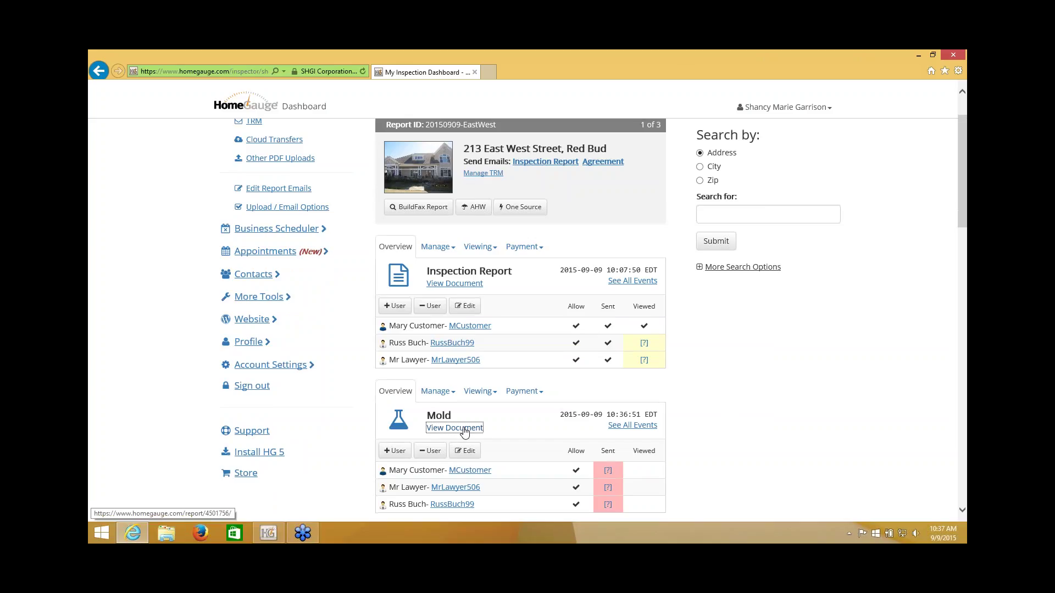
pyautogui.click(675, 502)
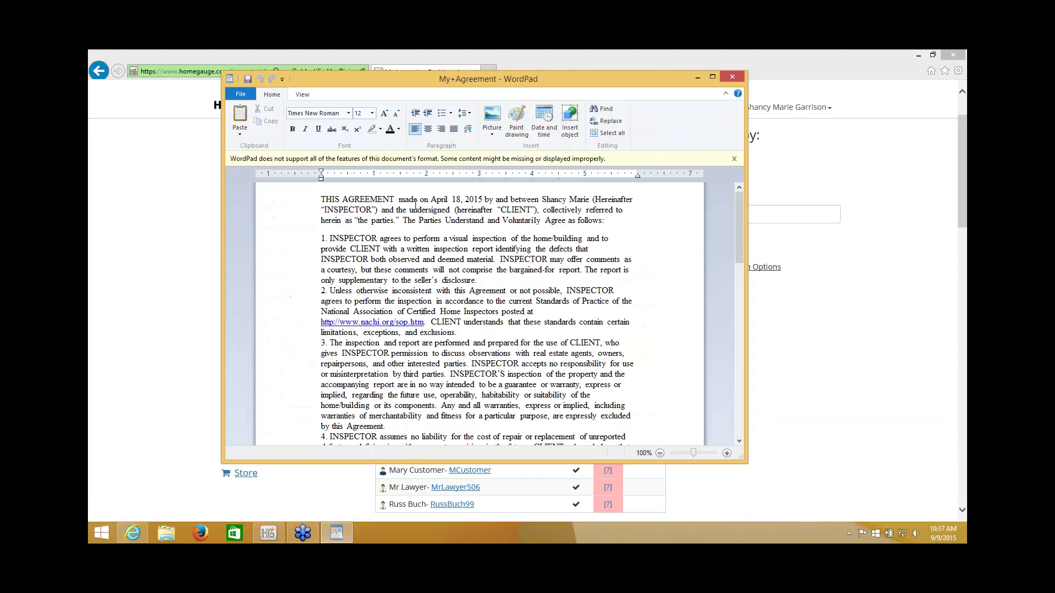
pyautogui.click(733, 78)
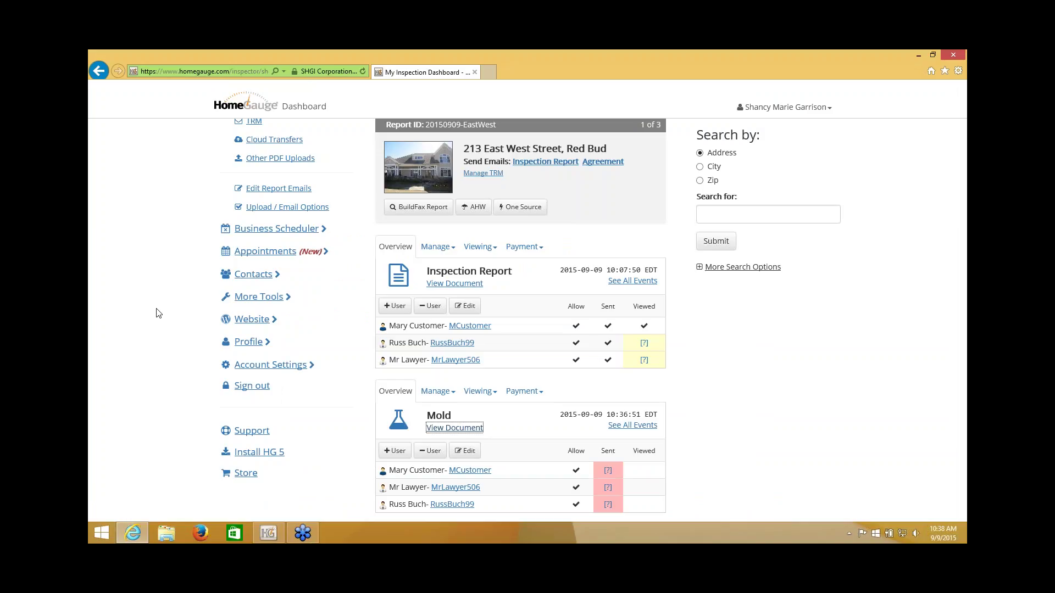
# Step: Go to the Upload / Email Options settings page
pyautogui.click(155, 250)
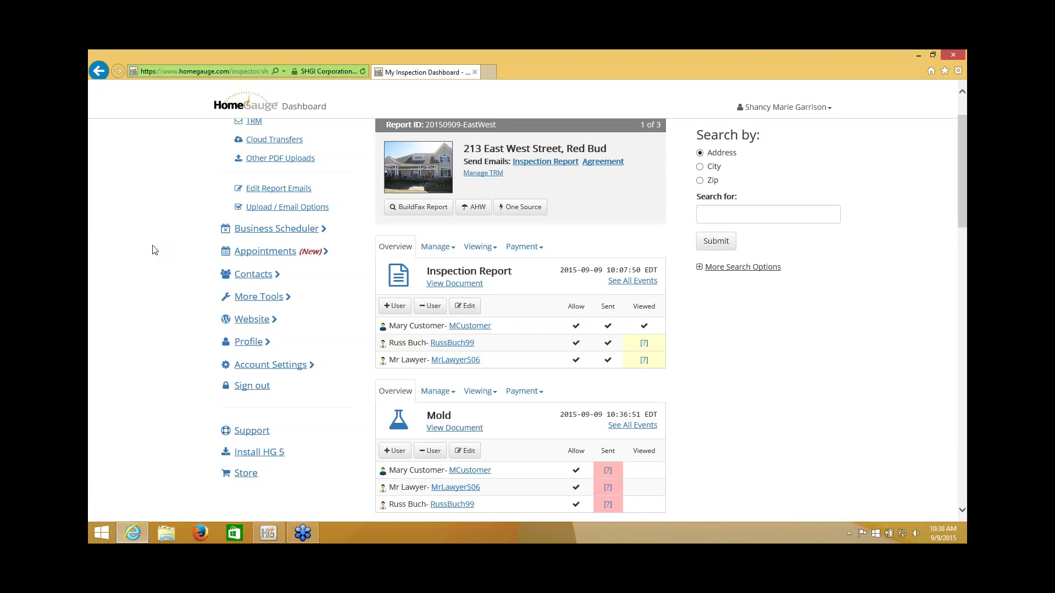
pyautogui.scroll(2, 155, 250)
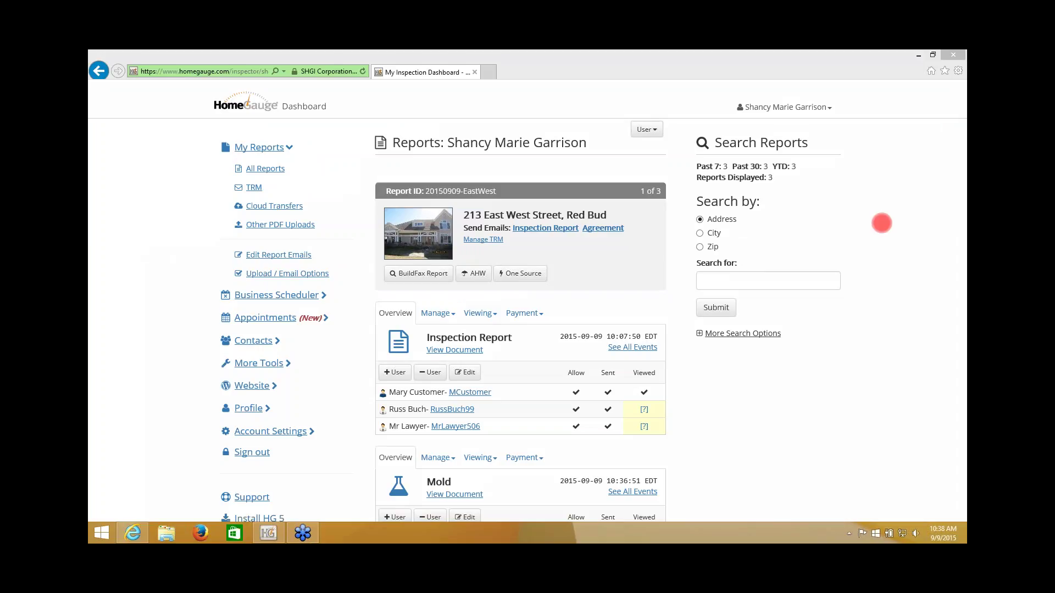
pyautogui.click(312, 281)
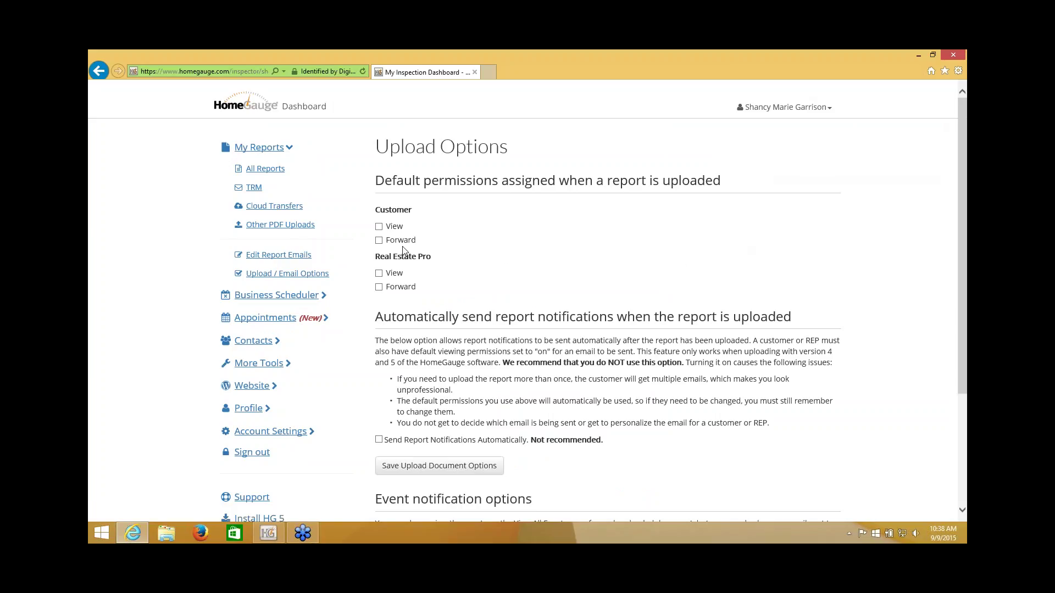
# Step: Tick Customer View and Forward as default upload permissions, leaving Real Estate Pro View unticked
pyautogui.click(379, 226)
pyautogui.click(379, 240)
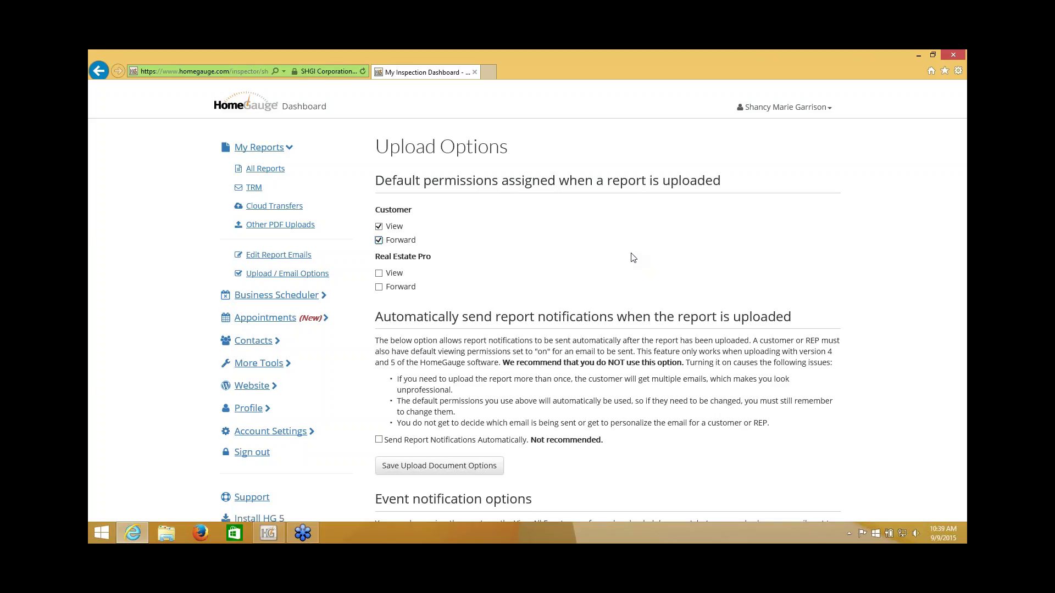
pyautogui.click(379, 273)
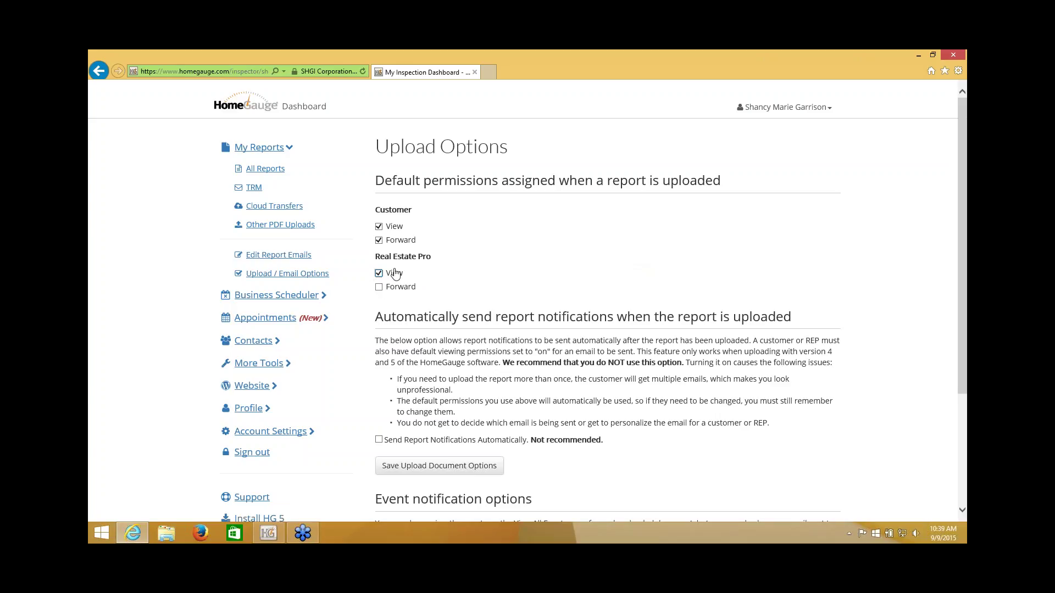
pyautogui.click(379, 274)
pyautogui.click(518, 268)
pyautogui.scroll(-1, 519, 269)
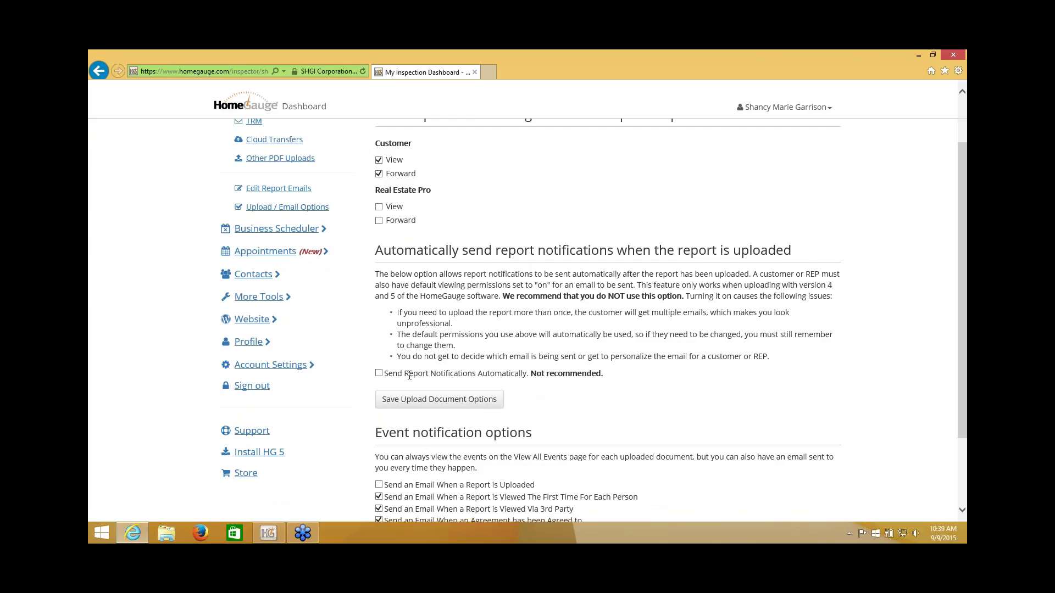
pyautogui.moveTo(407, 374); pyautogui.dragTo(520, 376)
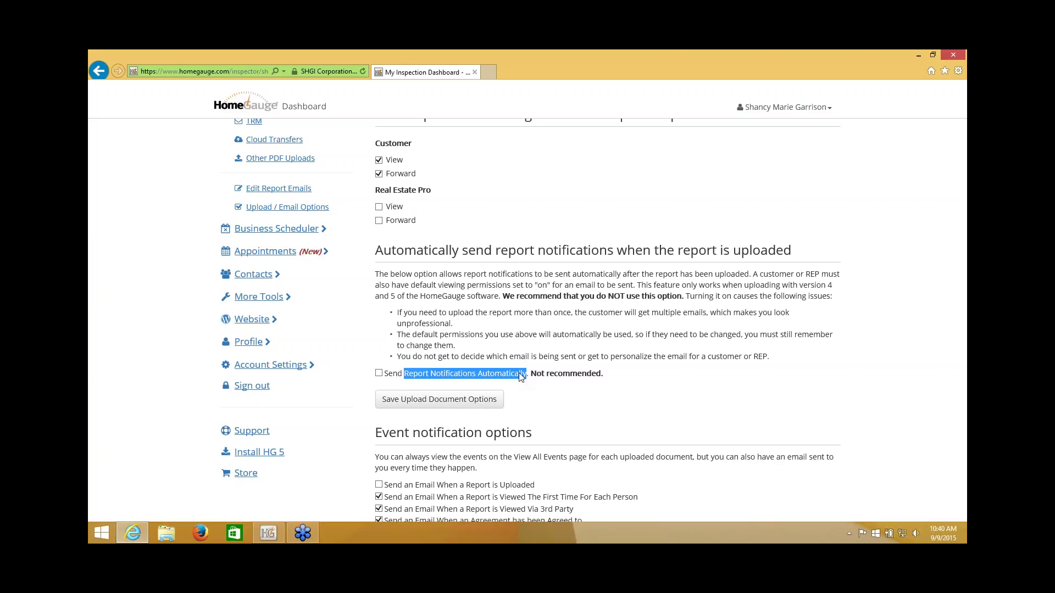
pyautogui.click(571, 320)
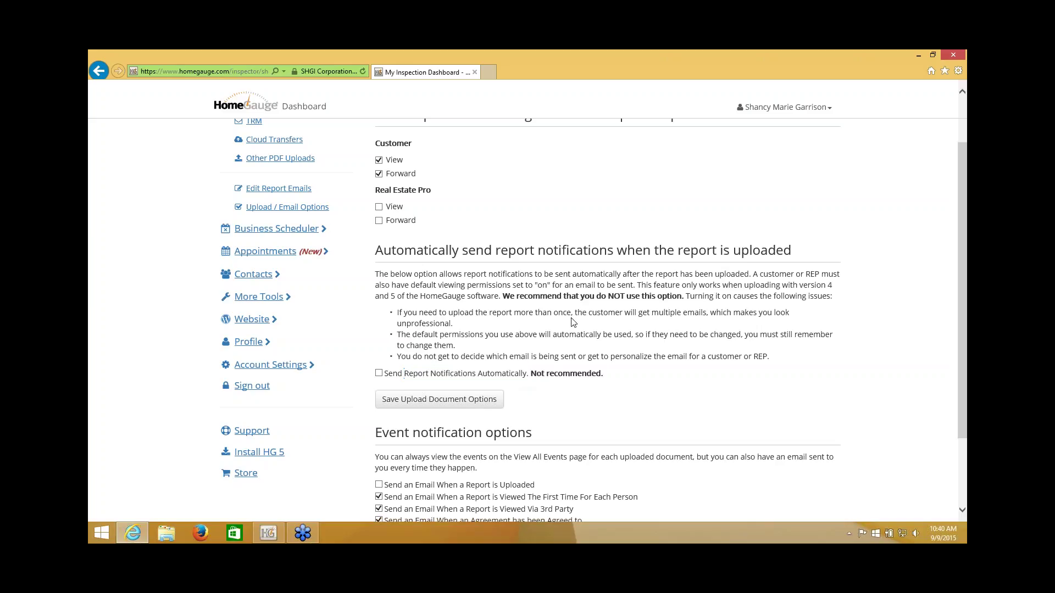
pyautogui.scroll(-3, 681, 349)
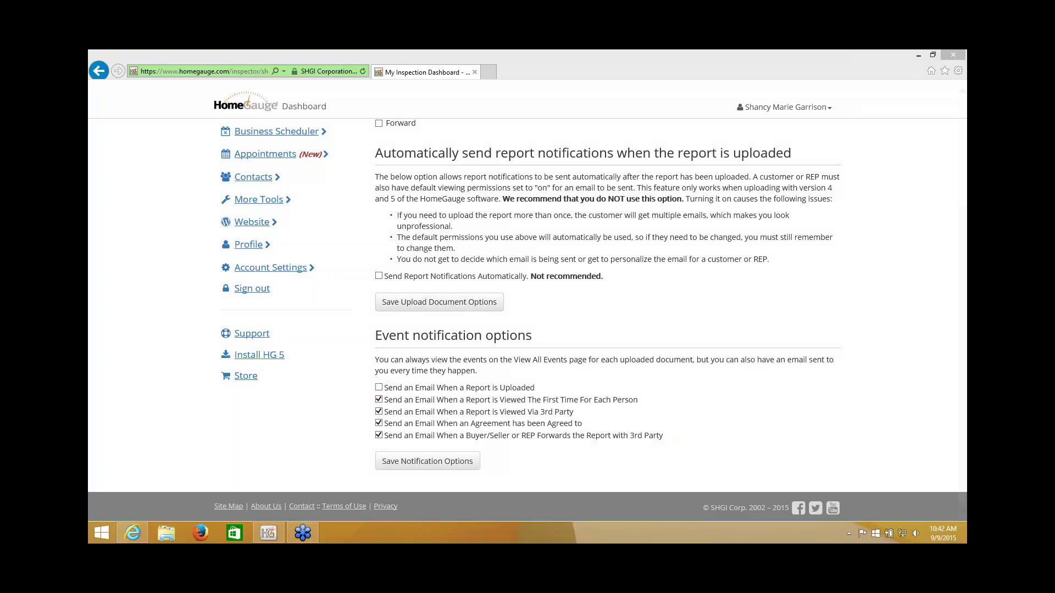
# Step: Save the upload document options with Customer View and Forward as defaults
pyautogui.click(597, 332)
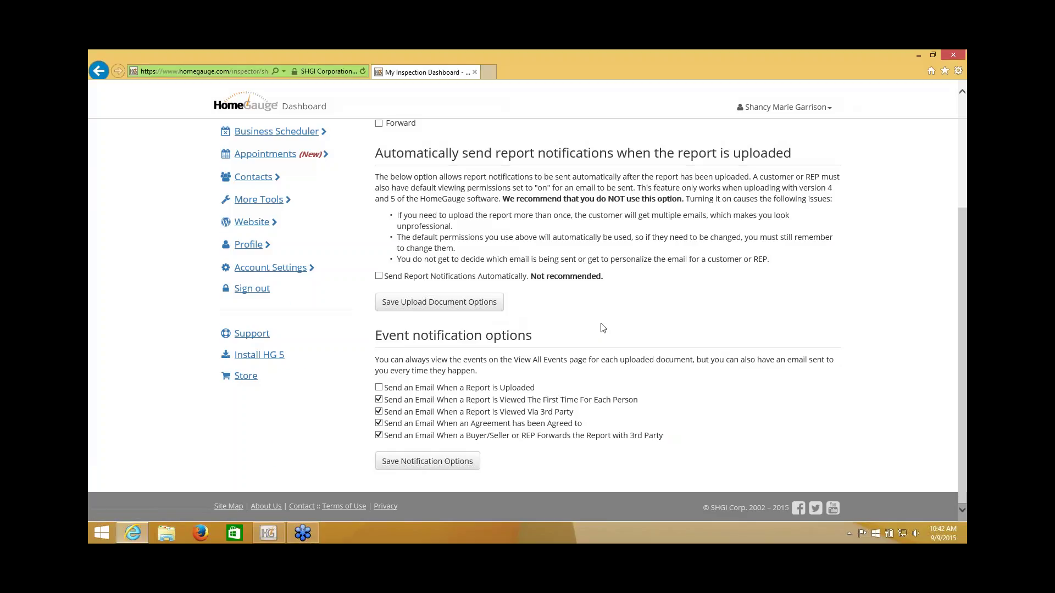
pyautogui.scroll(3, 599, 329)
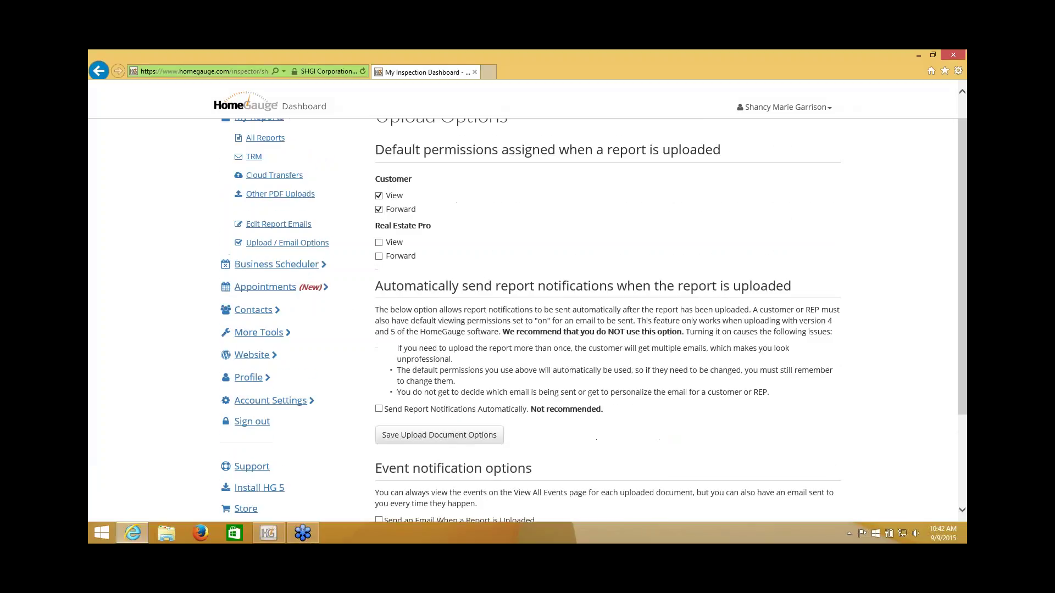
pyautogui.click(411, 436)
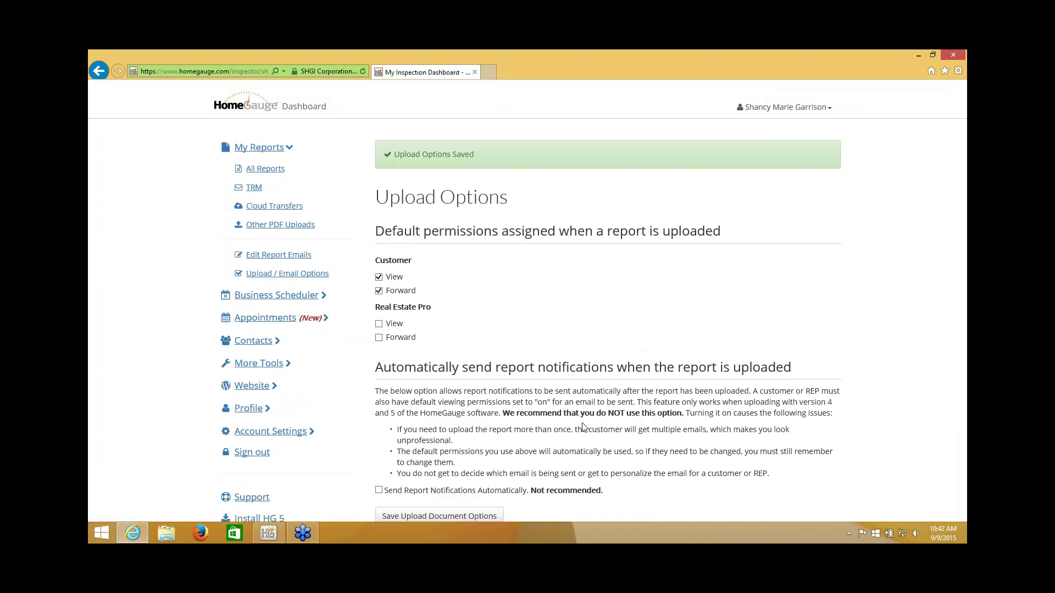
pyautogui.scroll(-3, 624, 299)
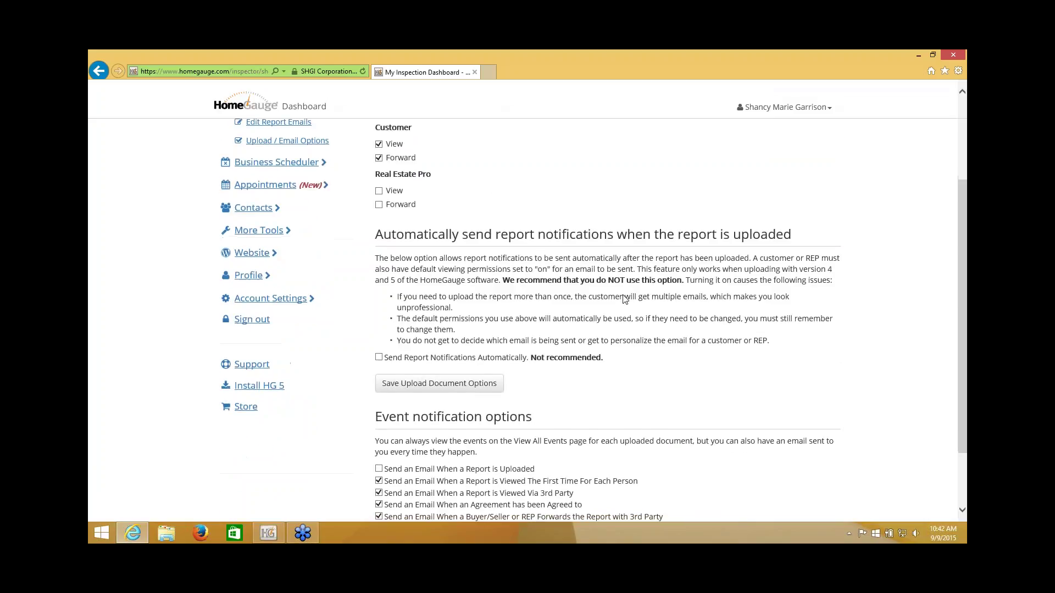
pyautogui.scroll(3, 628, 302)
pyautogui.scroll(-5, 628, 302)
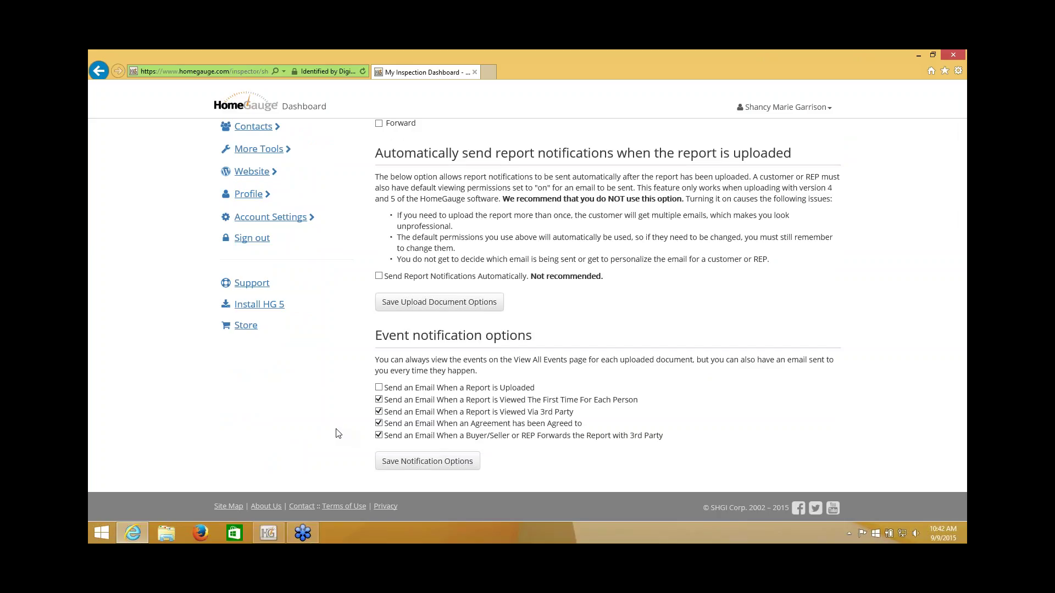
pyautogui.scroll(2, 308, 420)
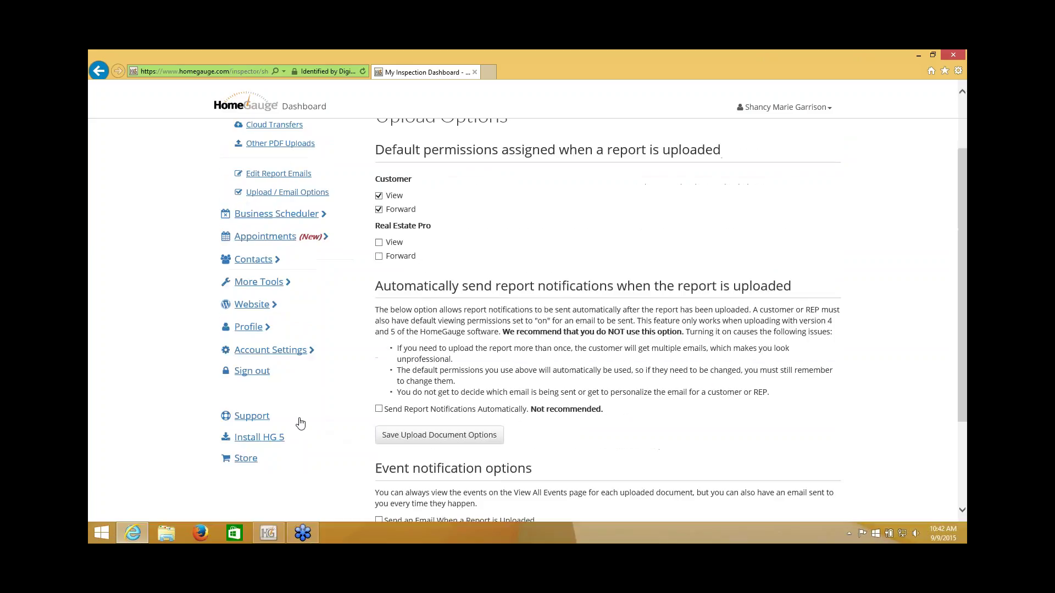
pyautogui.scroll(1, 153, 347)
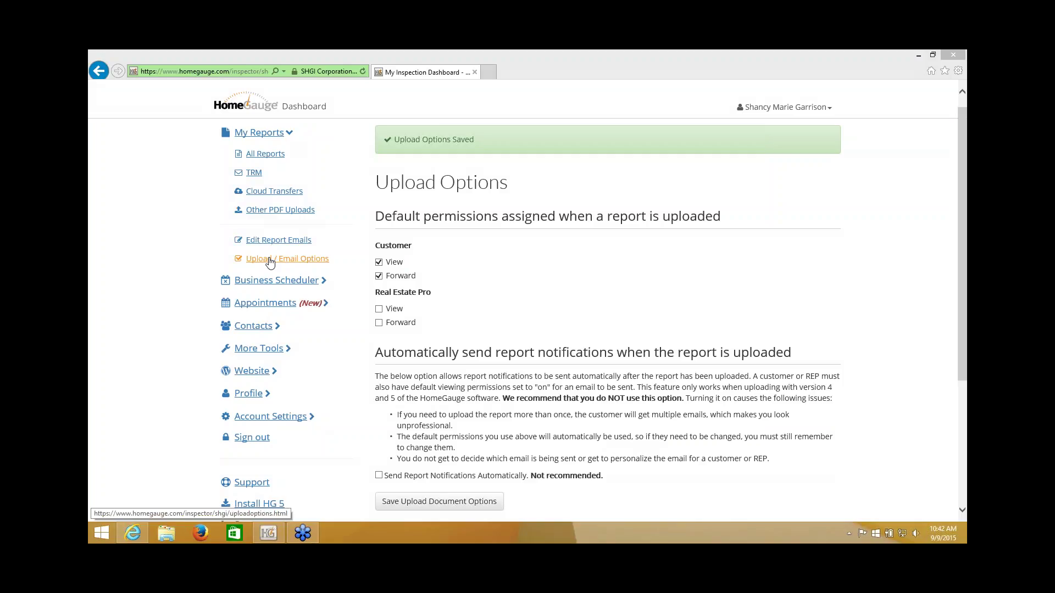
# Step: Open the Buyer/Seller notification template and inspect its logo, first-name, username and password placeholders
pyautogui.click(278, 241)
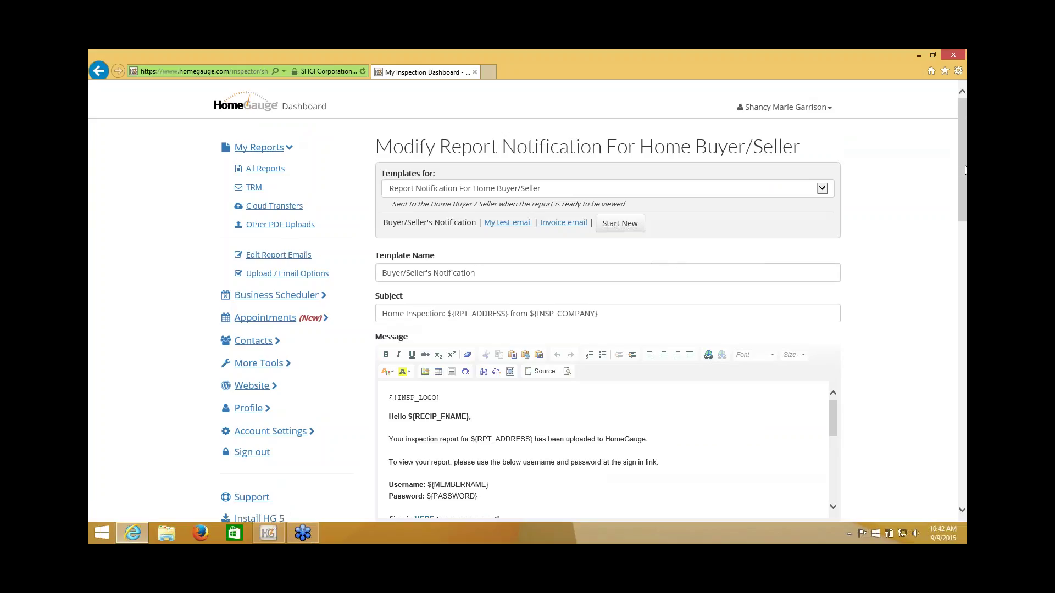
pyautogui.moveTo(965, 172); pyautogui.dragTo(965, 214)
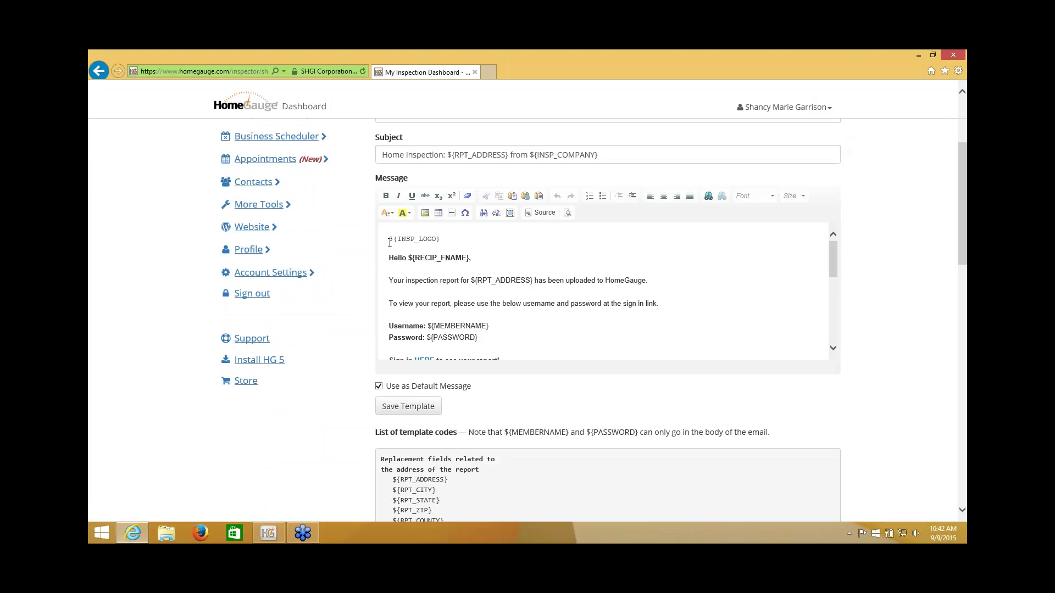
pyautogui.click(390, 242)
pyautogui.moveTo(444, 240); pyautogui.dragTo(388, 239)
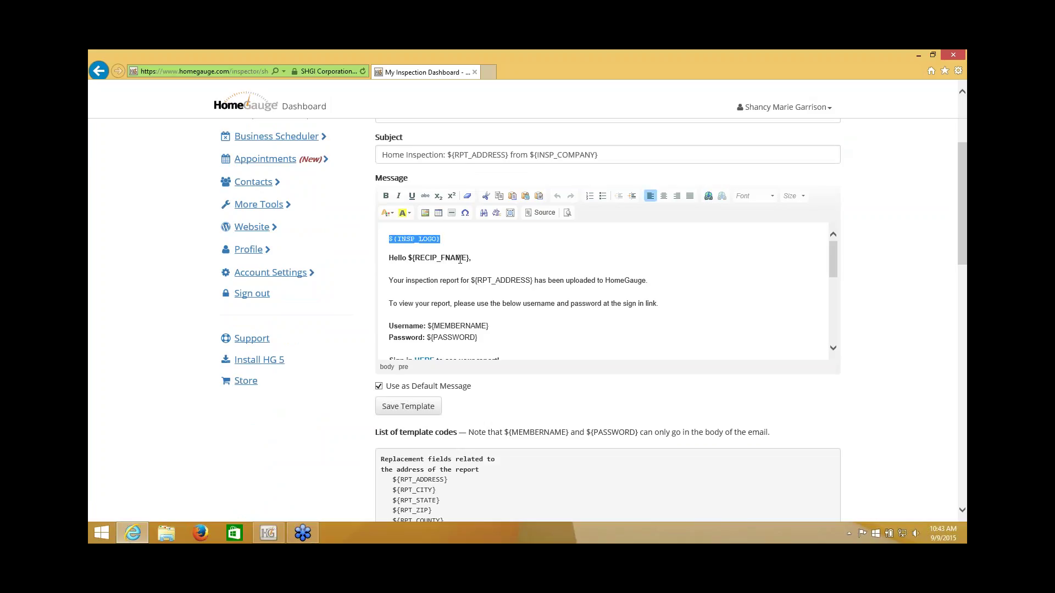
pyautogui.moveTo(479, 261); pyautogui.dragTo(388, 240)
pyautogui.moveTo(428, 326); pyautogui.dragTo(502, 340)
pyautogui.click(502, 340)
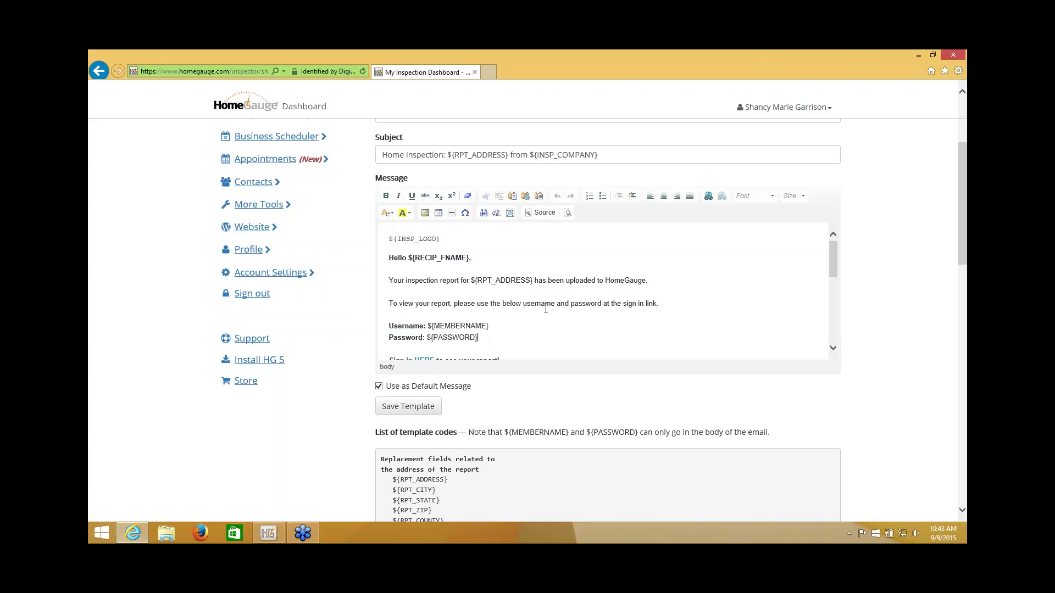
pyautogui.moveTo(962, 223); pyautogui.dragTo(959, 307)
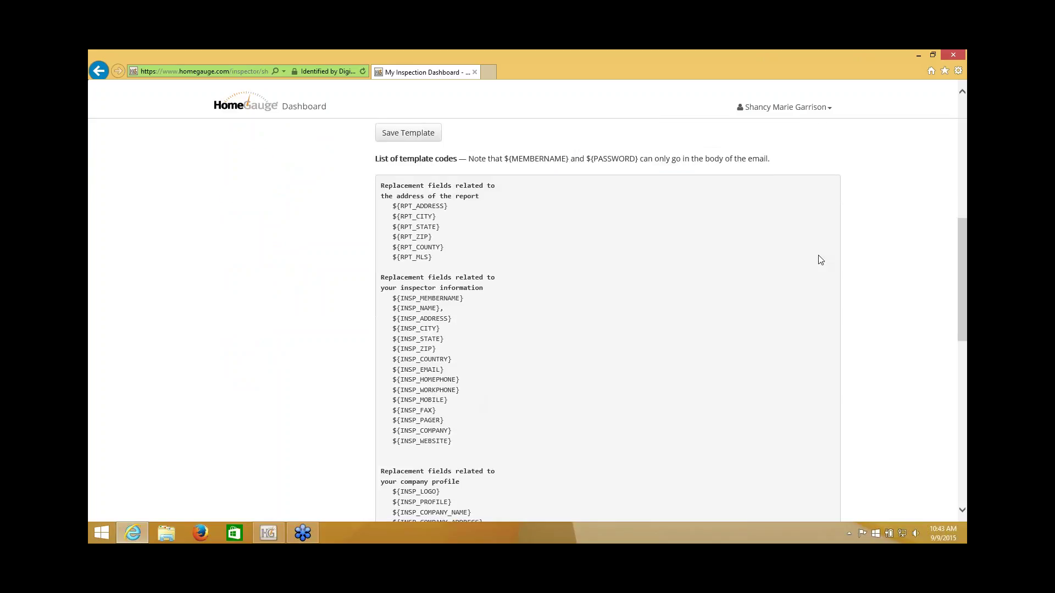
pyautogui.moveTo(960, 329); pyautogui.dragTo(959, 423)
pyautogui.moveTo(957, 411); pyautogui.dragTo(955, 220)
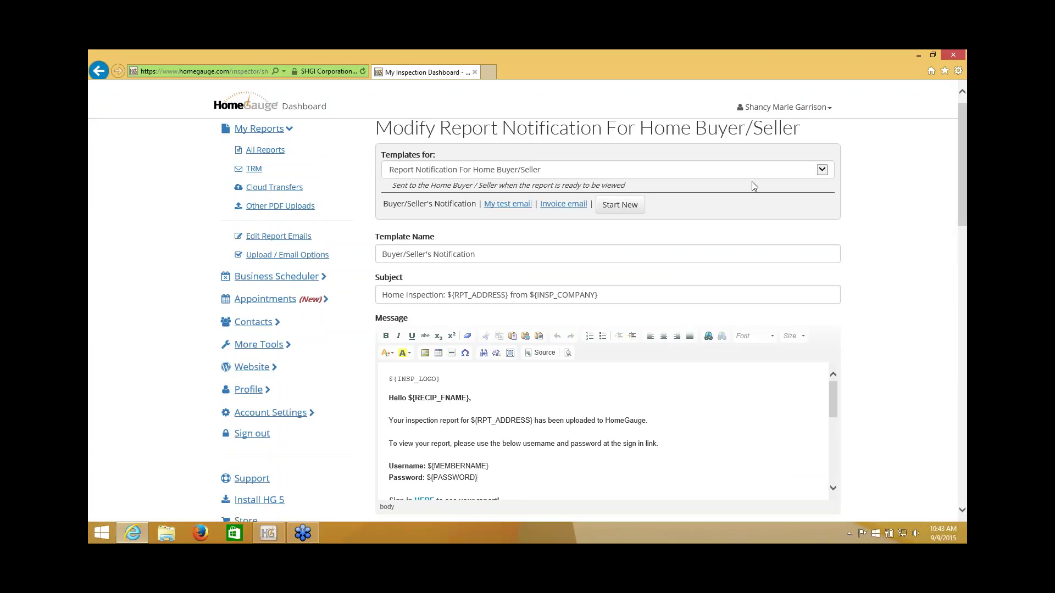
pyautogui.click(823, 174)
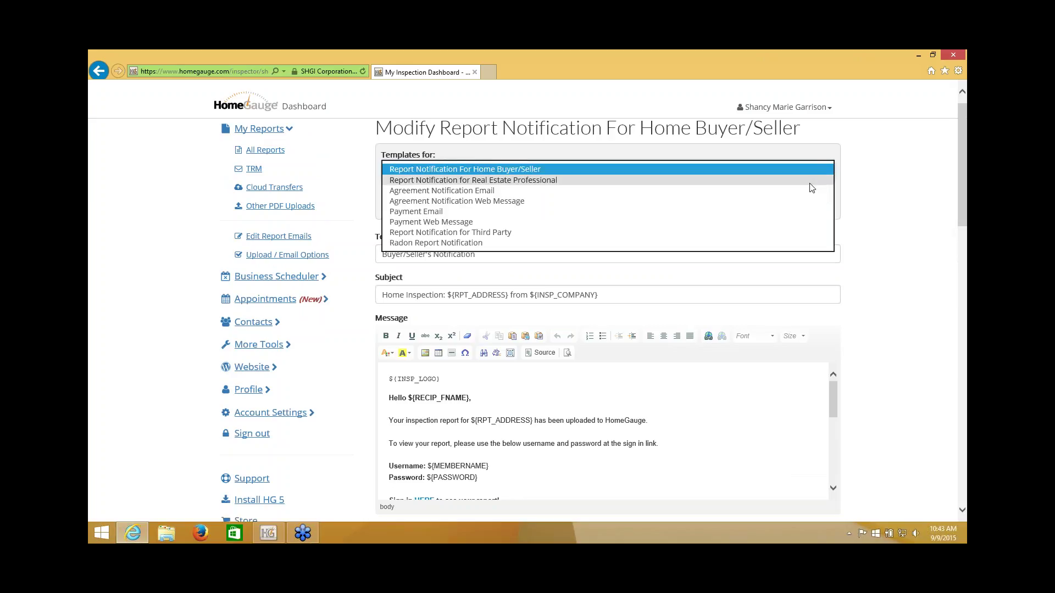
pyautogui.click(919, 174)
pyautogui.moveTo(966, 175); pyautogui.dragTo(965, 230)
pyautogui.click(837, 221)
pyautogui.moveTo(836, 222); pyautogui.dragTo(836, 243)
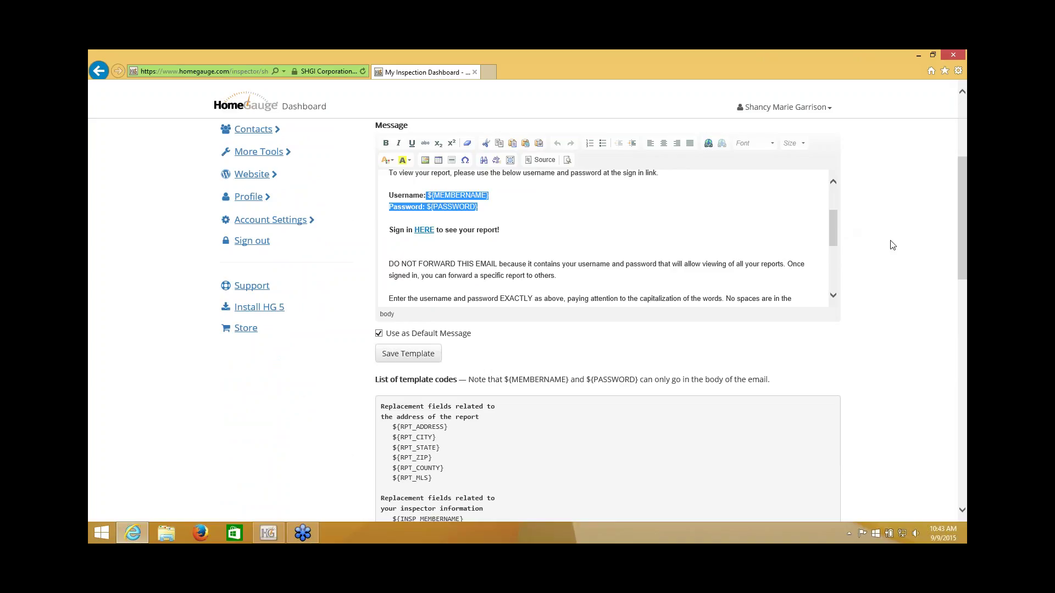
pyautogui.click(630, 231)
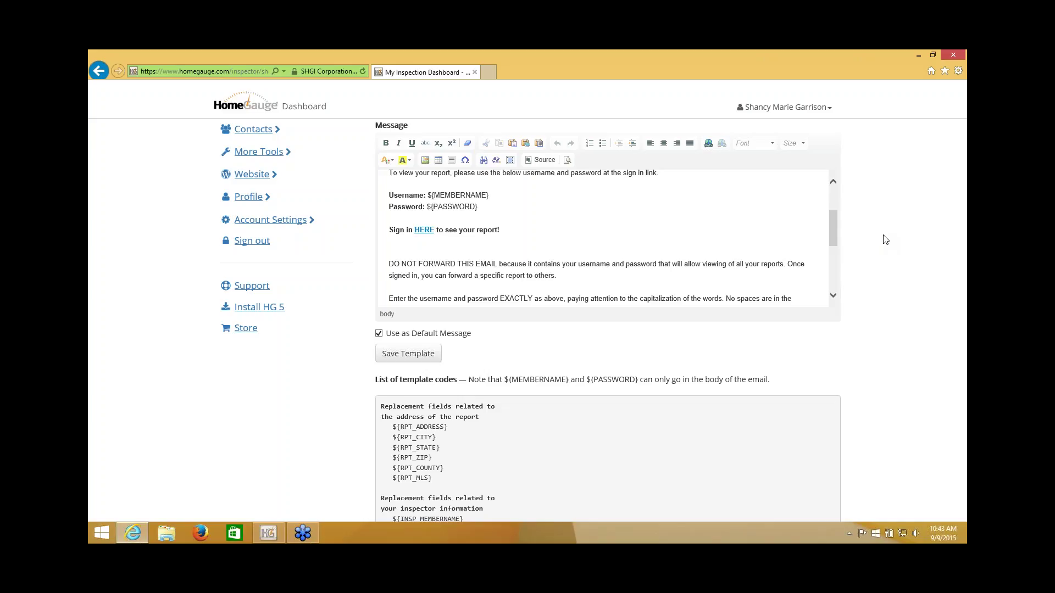
pyautogui.scroll(3, 885, 240)
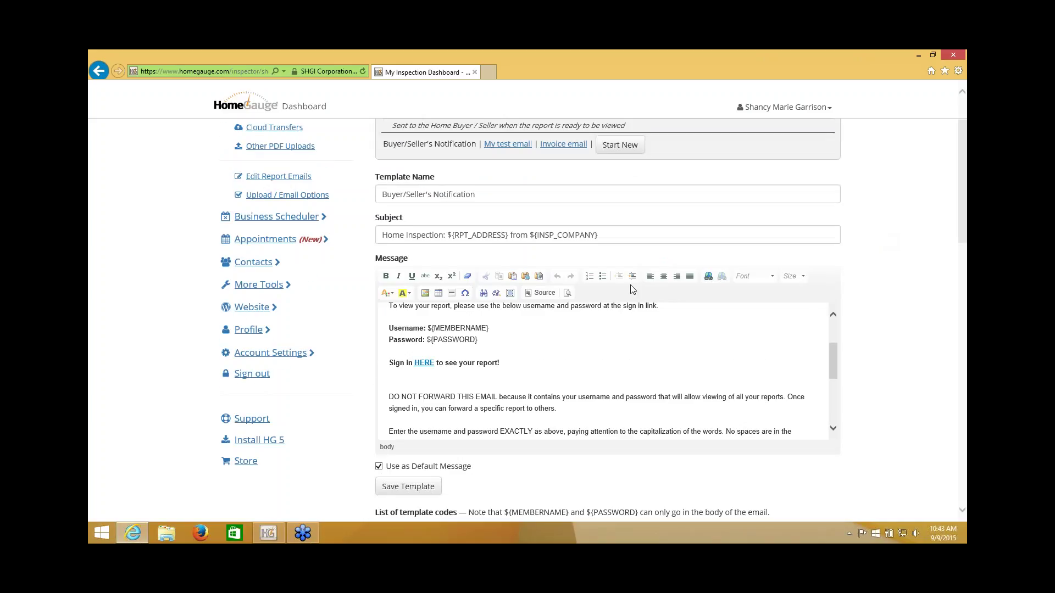
pyautogui.moveTo(407, 363); pyautogui.dragTo(479, 362)
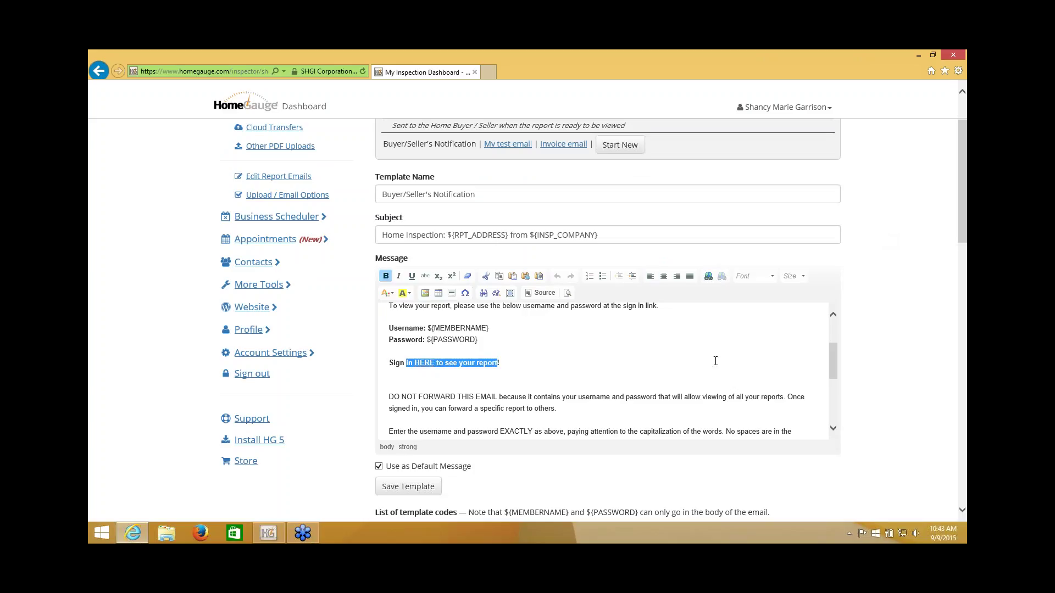
pyautogui.click(912, 305)
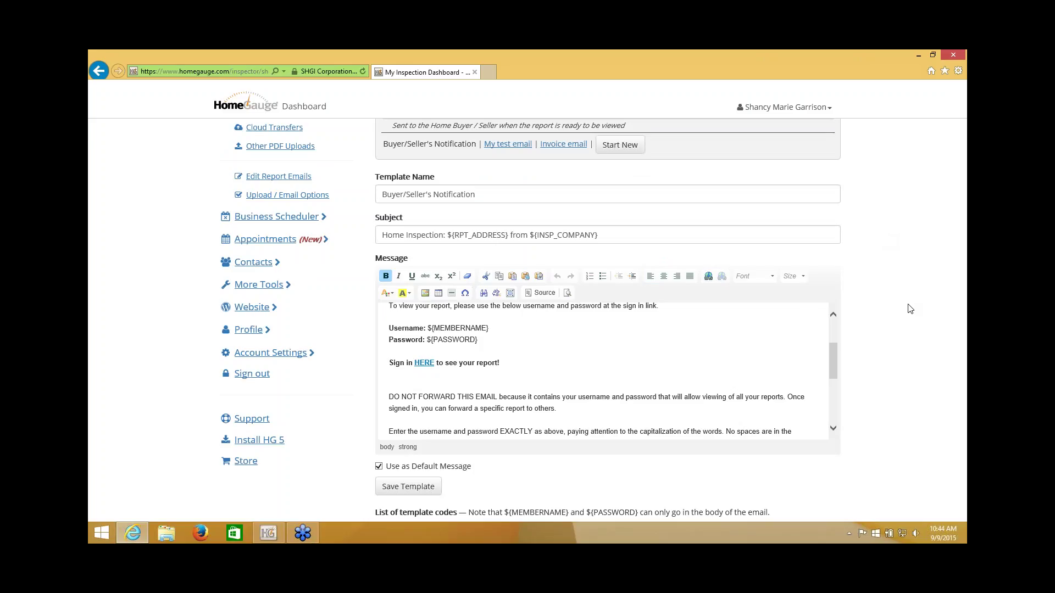
pyautogui.scroll(3, 913, 296)
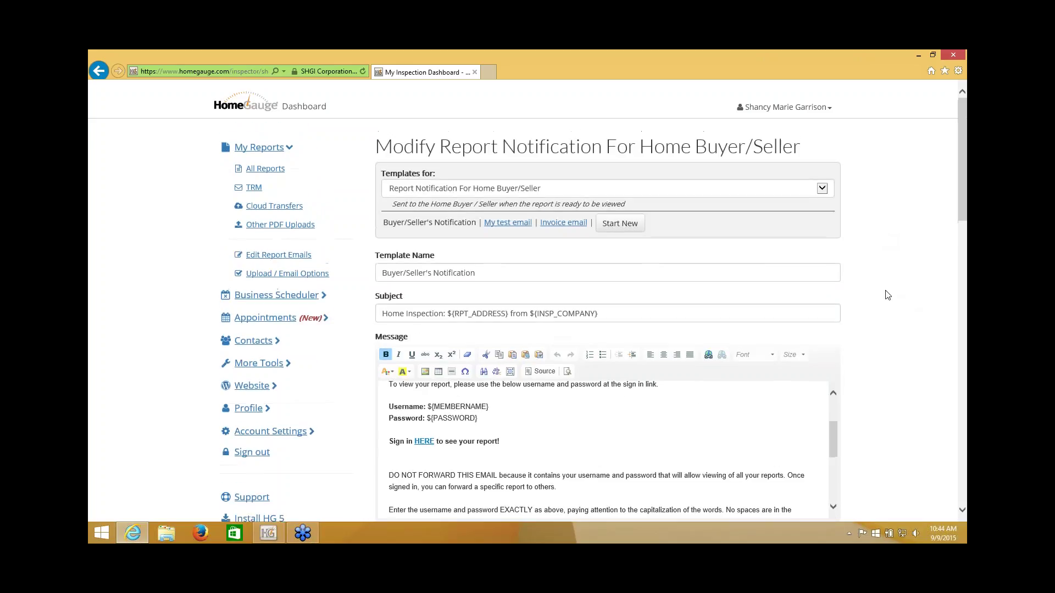
# Step: Switch to the Real Estate Professional notification template and review its sign-in line
pyautogui.click(824, 189)
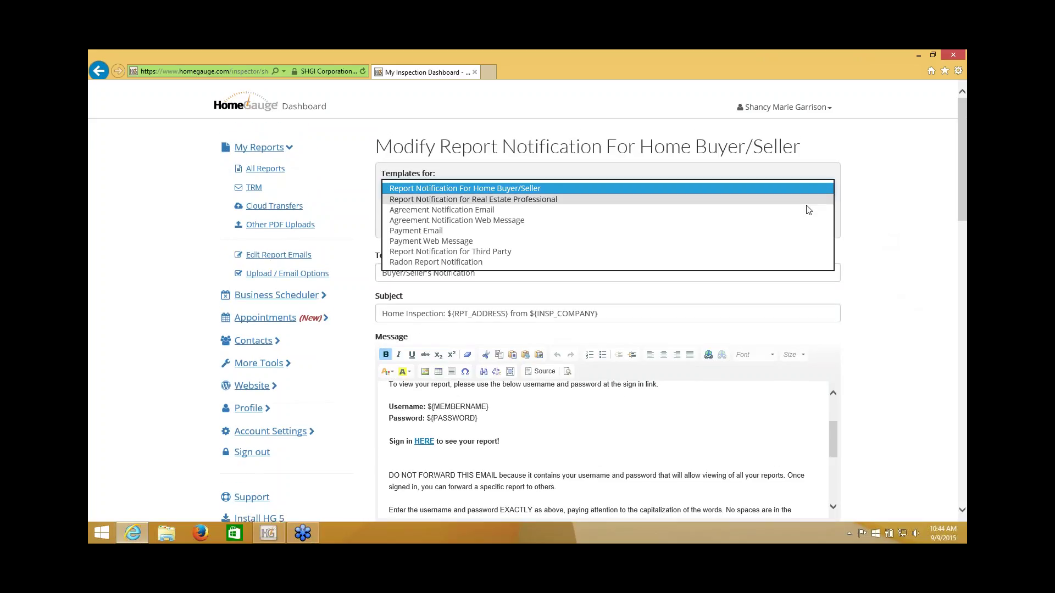
pyautogui.click(805, 199)
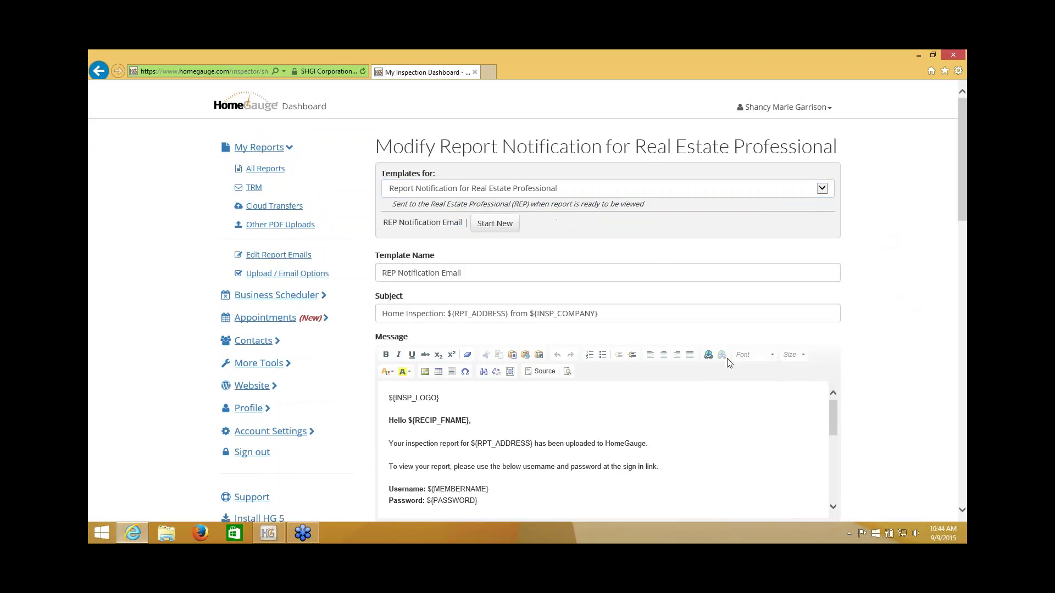
pyautogui.scroll(-1, 728, 396)
pyautogui.moveTo(407, 503); pyautogui.dragTo(458, 503)
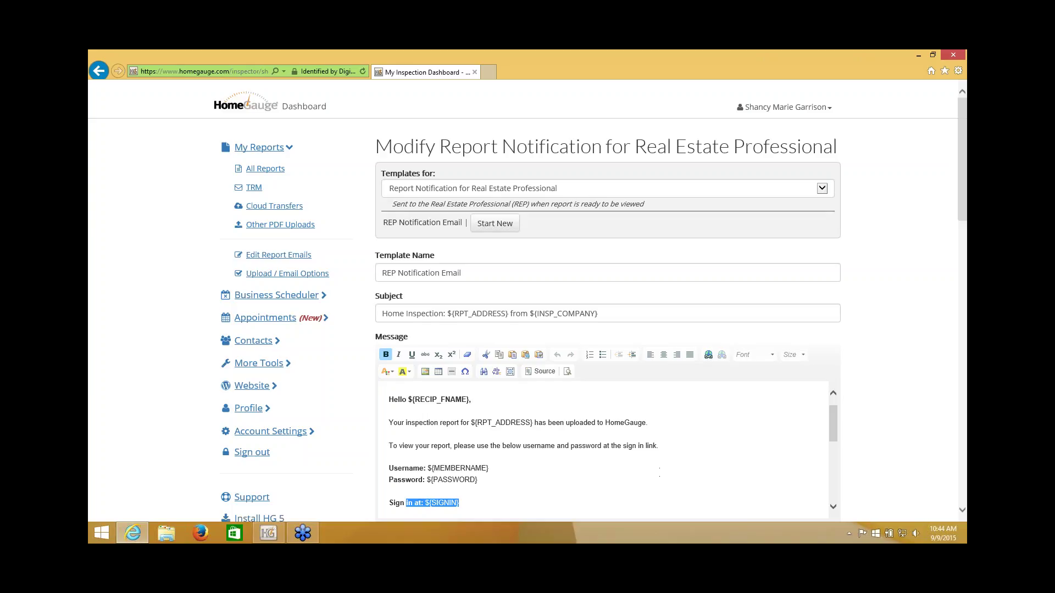
pyautogui.click(891, 264)
# Step: Save the REP Notification Email template and go to Cloud Transfers
pyautogui.scroll(-1, 891, 264)
pyautogui.moveTo(471, 436); pyautogui.dragTo(425, 436)
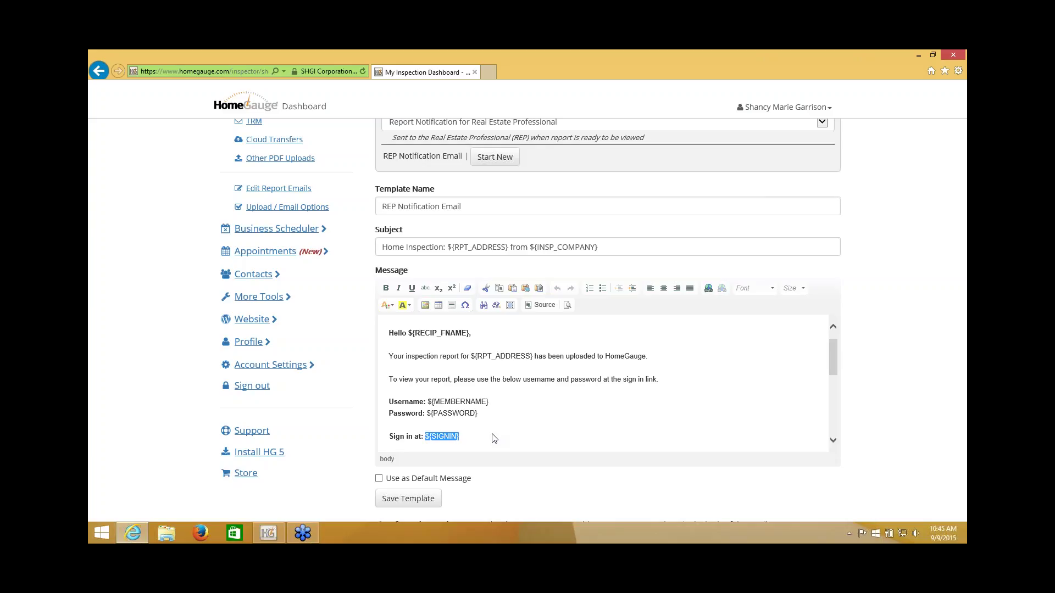
pyautogui.scroll(-1, 652, 438)
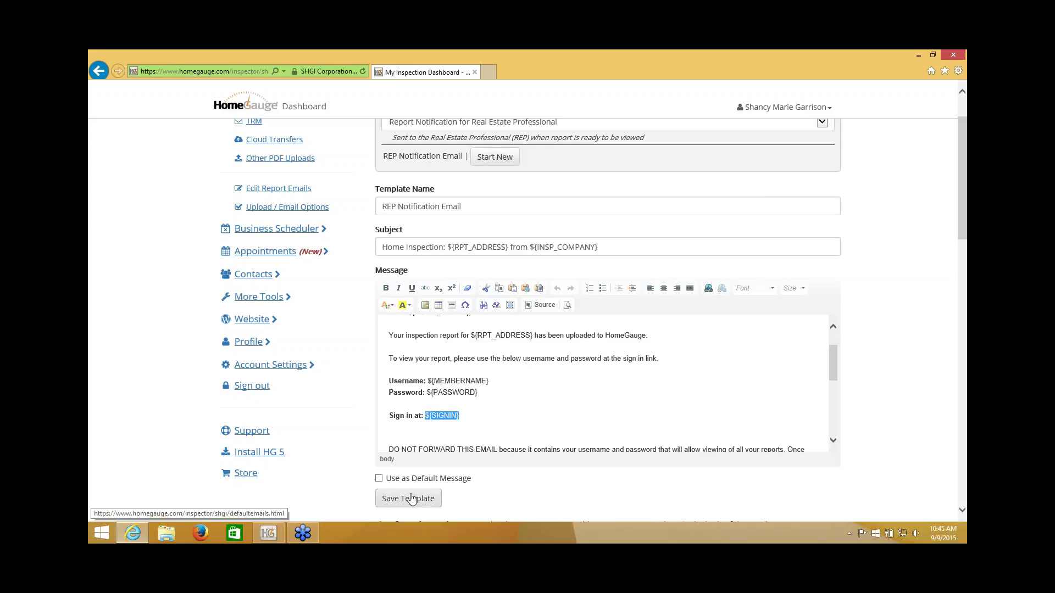
pyautogui.click(411, 498)
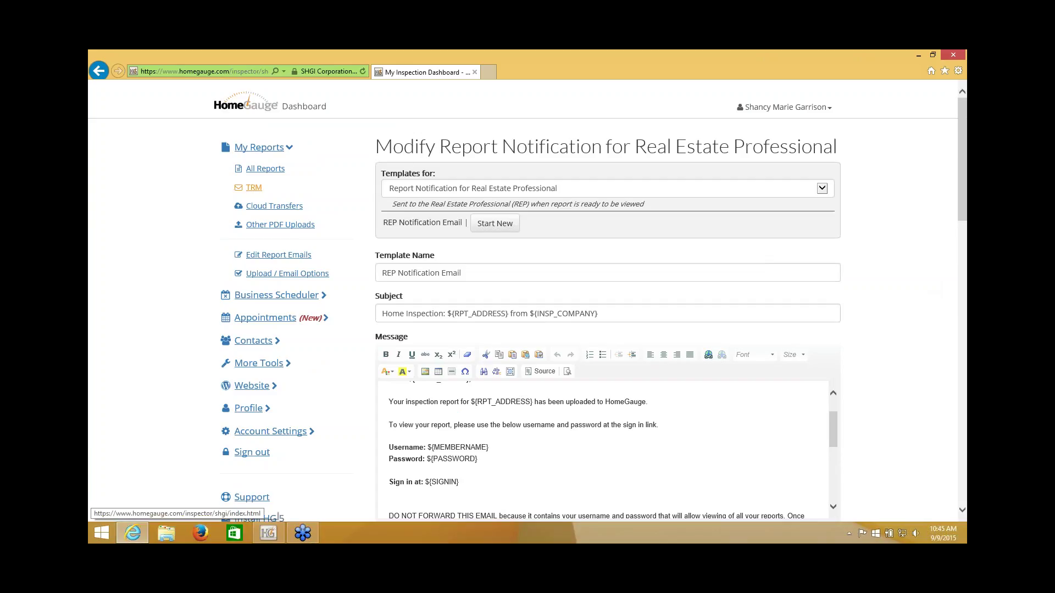
pyautogui.click(267, 211)
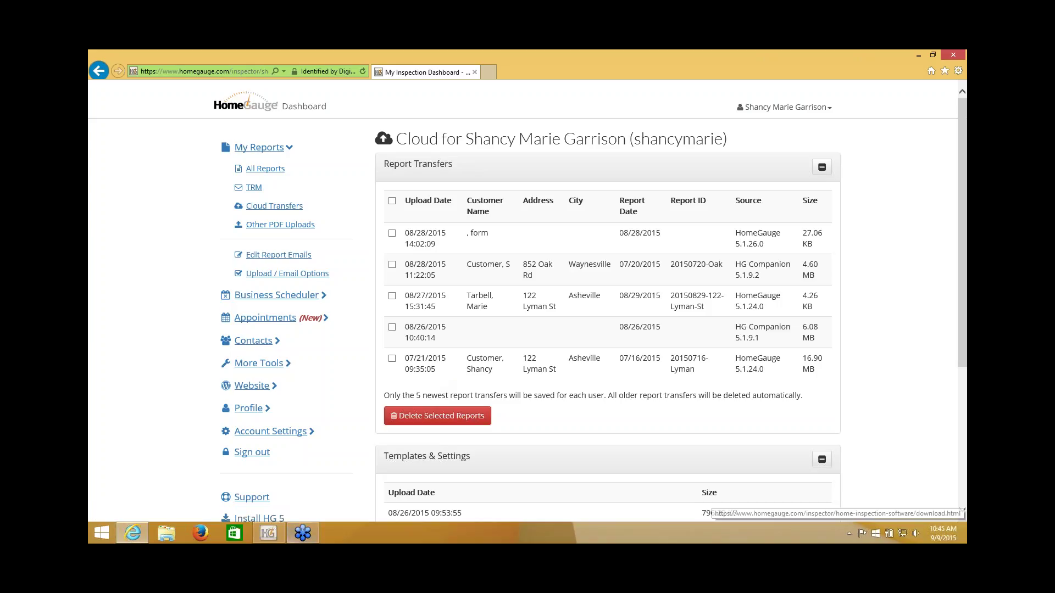
pyautogui.click(269, 532)
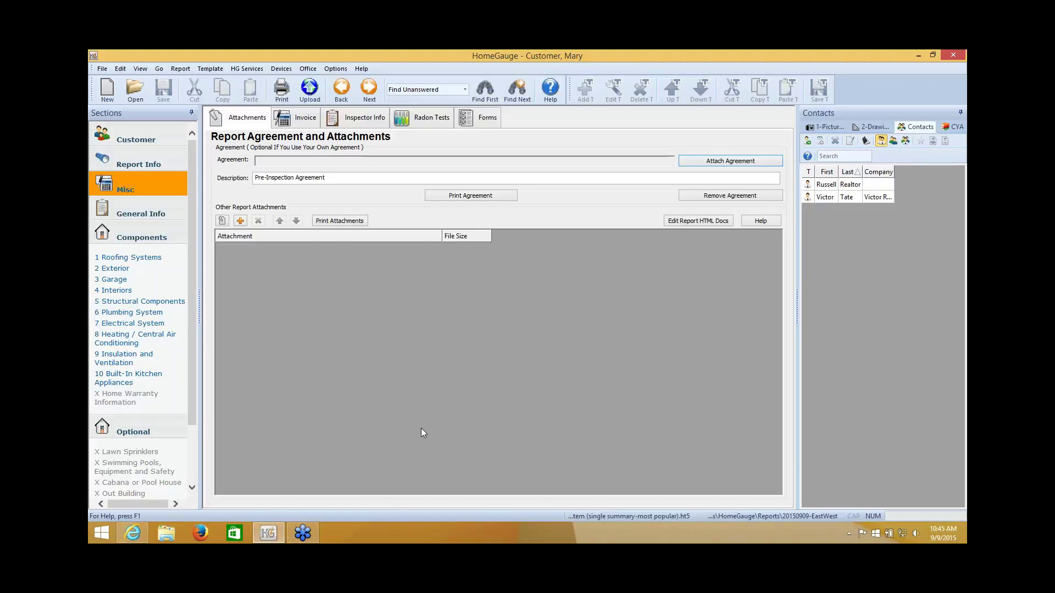
pyautogui.click(246, 66)
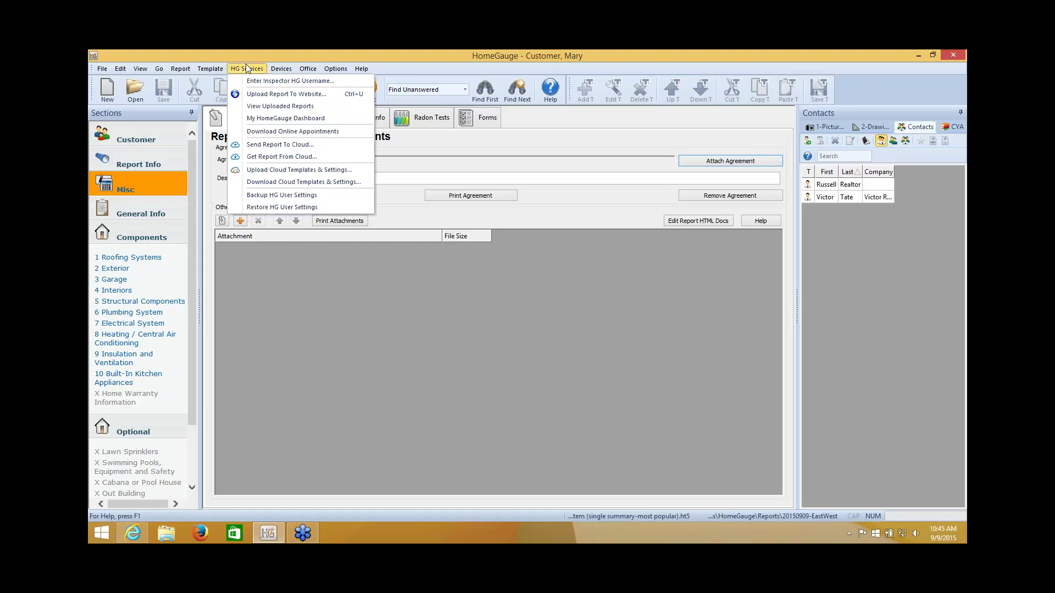
pyautogui.click(255, 148)
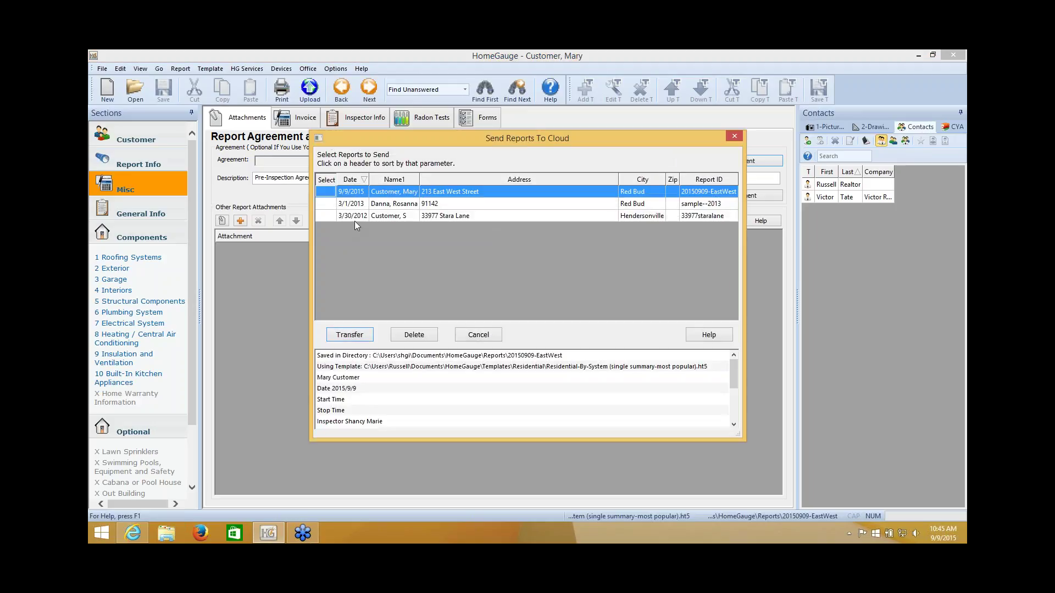
pyautogui.click(492, 337)
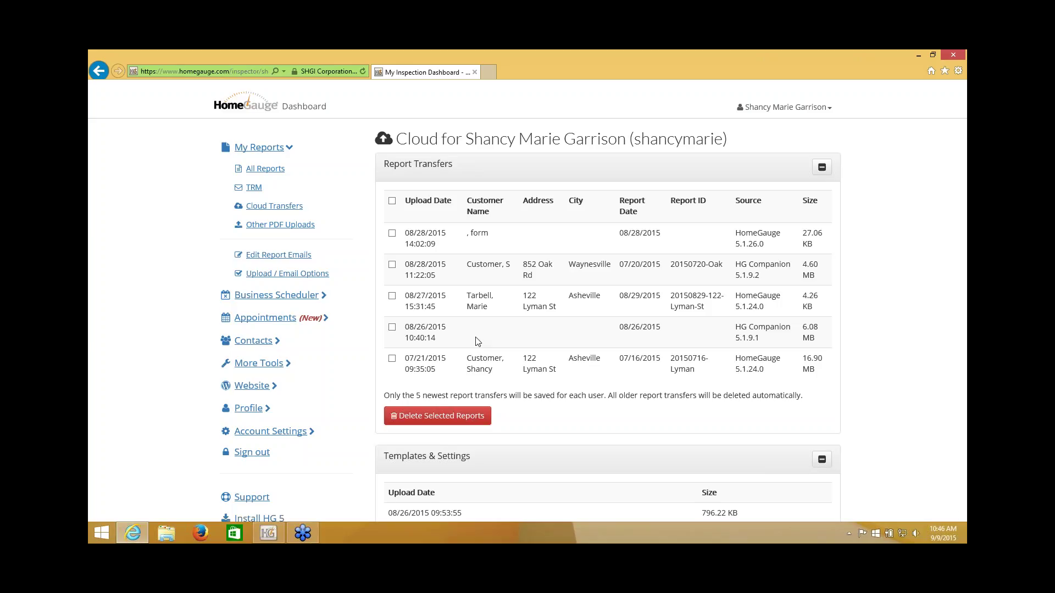
# Step: Select all five cloud report transfers and delete them
pyautogui.click(394, 234)
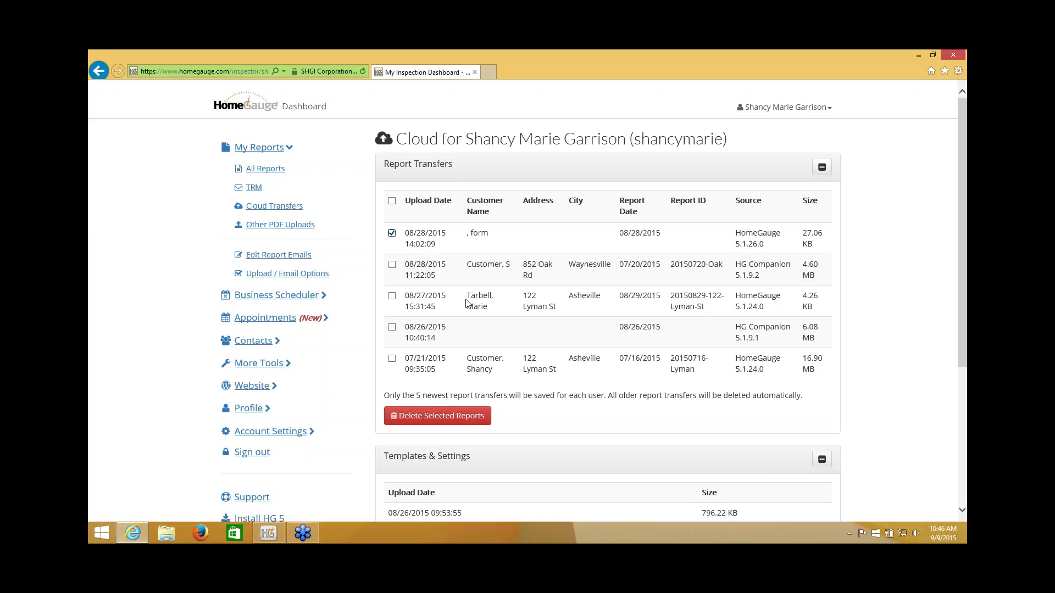
pyautogui.click(392, 265)
pyautogui.click(393, 297)
pyautogui.click(392, 328)
pyautogui.click(391, 358)
pyautogui.click(413, 419)
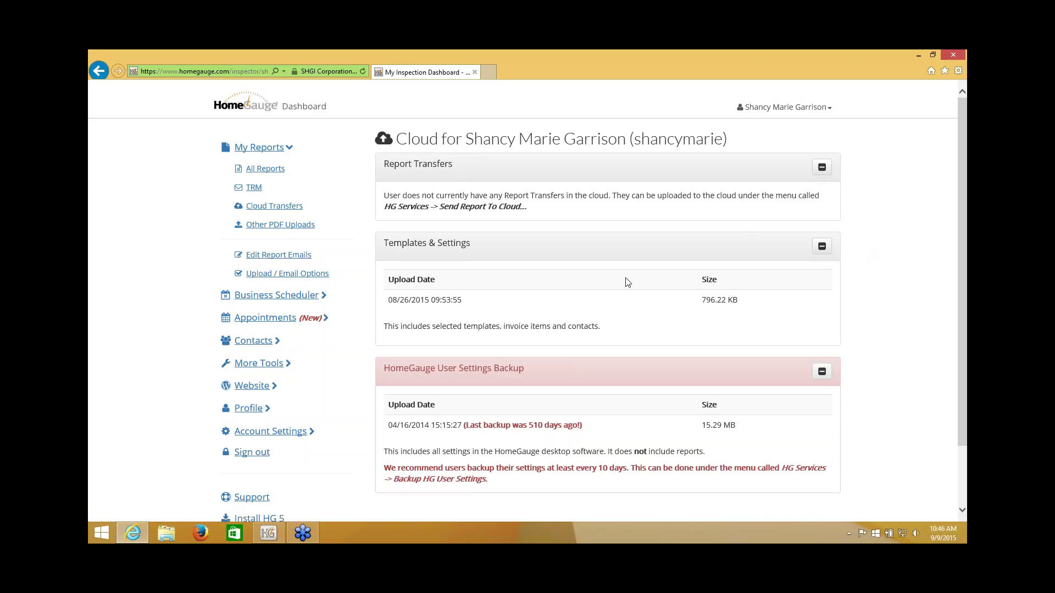
# Step: Review the Templates and User Settings Backup sections on the emptied Cloud page
pyautogui.moveTo(384, 326); pyautogui.dragTo(606, 325)
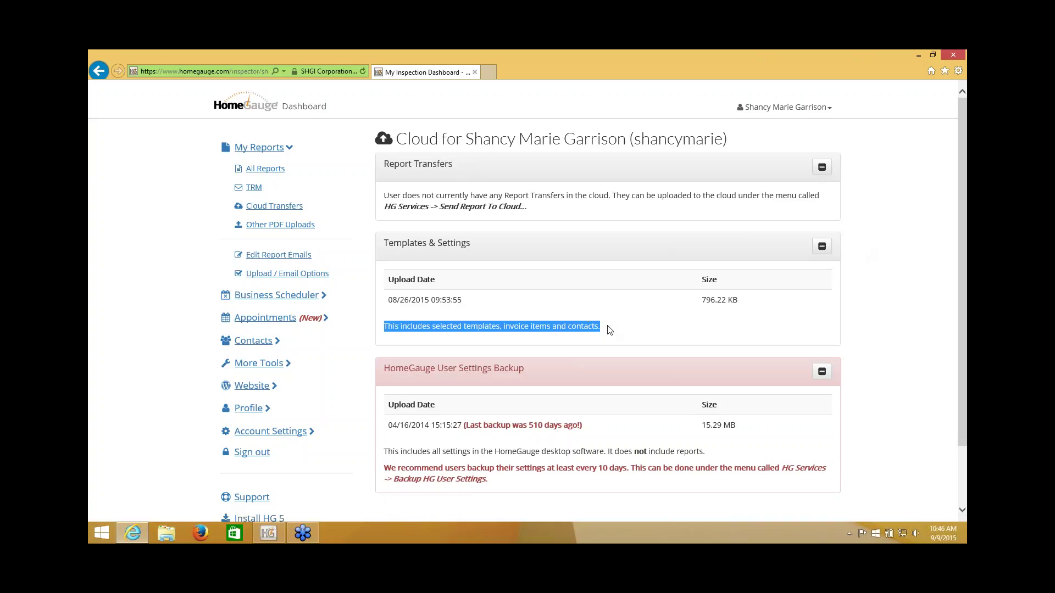
pyautogui.click(805, 320)
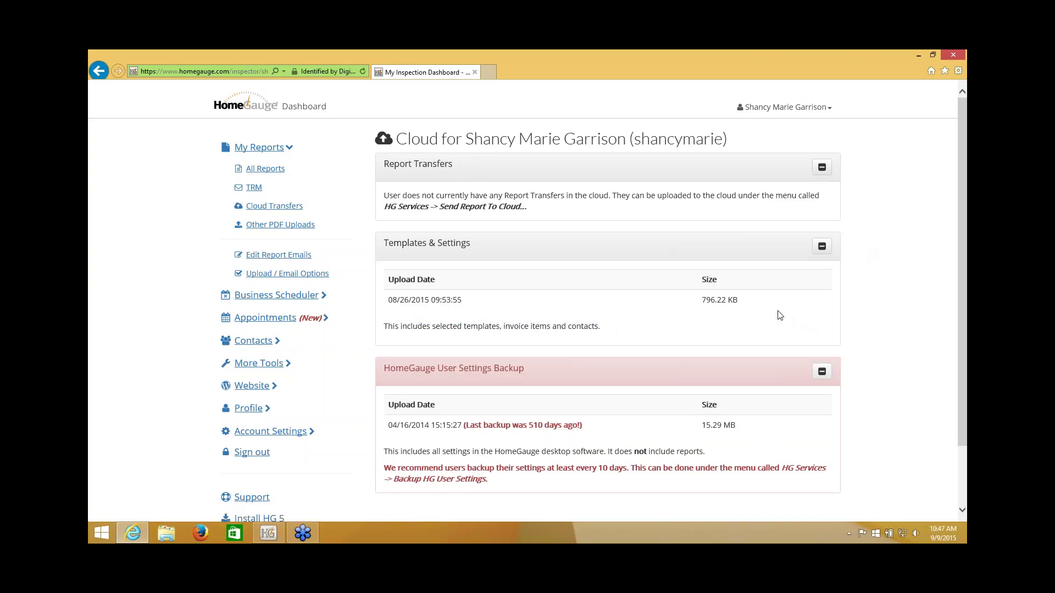
pyautogui.scroll(-3, 604, 357)
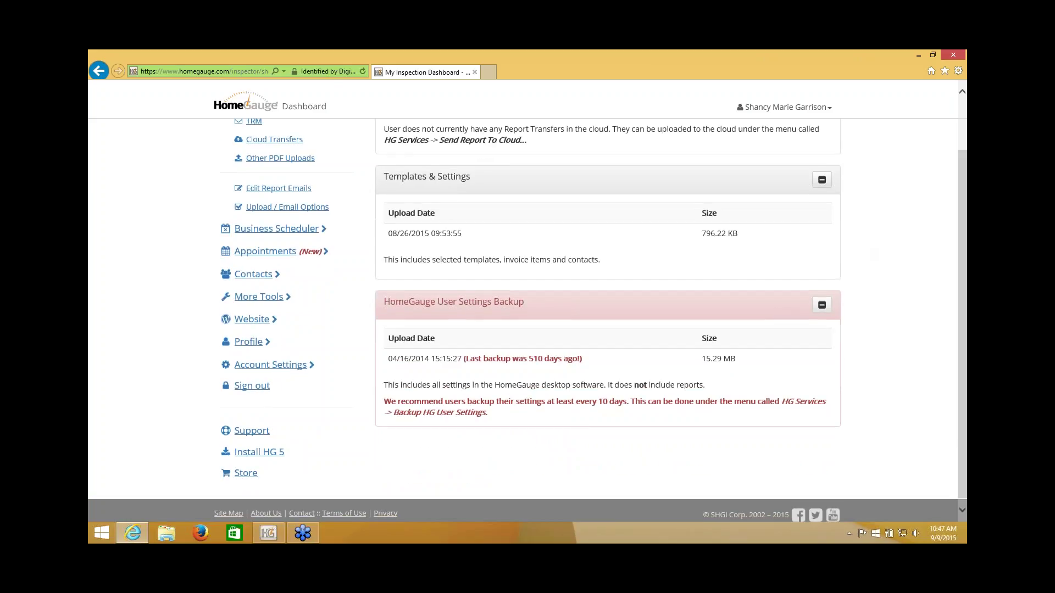
pyautogui.moveTo(385, 381); pyautogui.dragTo(488, 414)
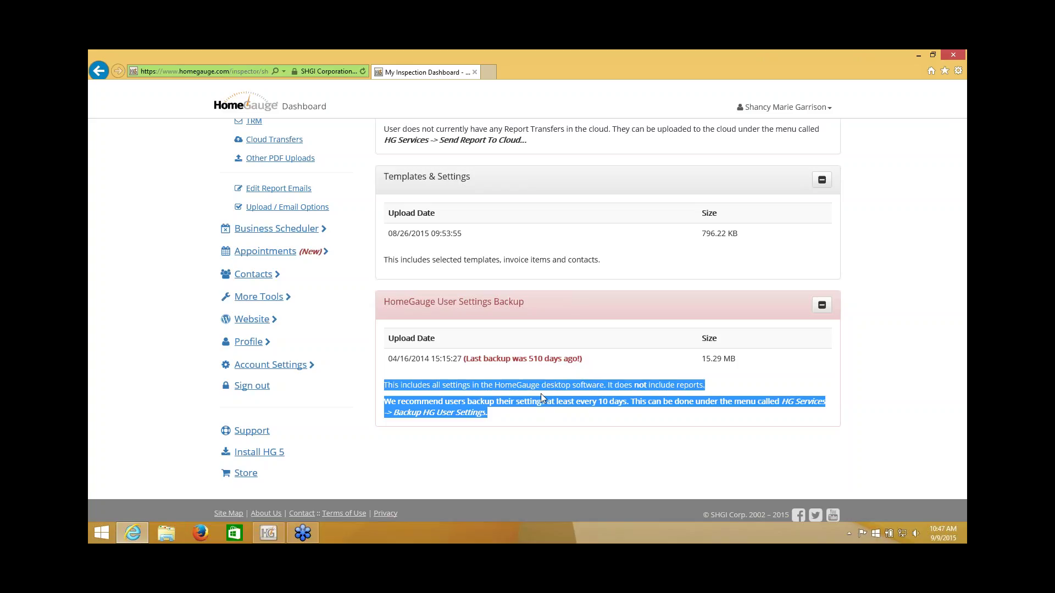
pyautogui.click(804, 444)
pyautogui.scroll(2, 800, 444)
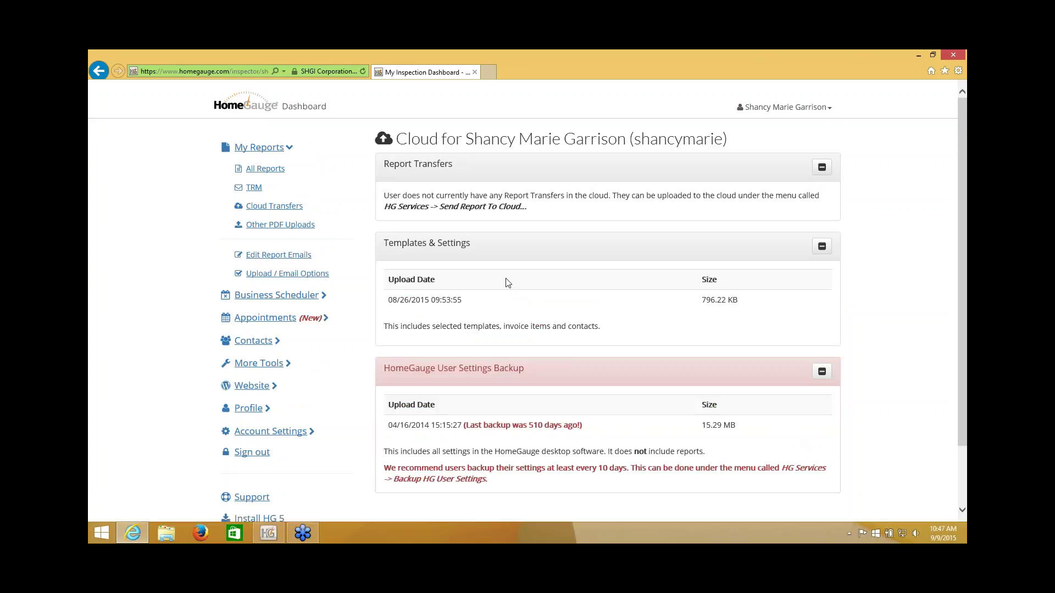
# Step: Go to All Reports and look over report 20150909-EastWest and its documents
pyautogui.click(266, 169)
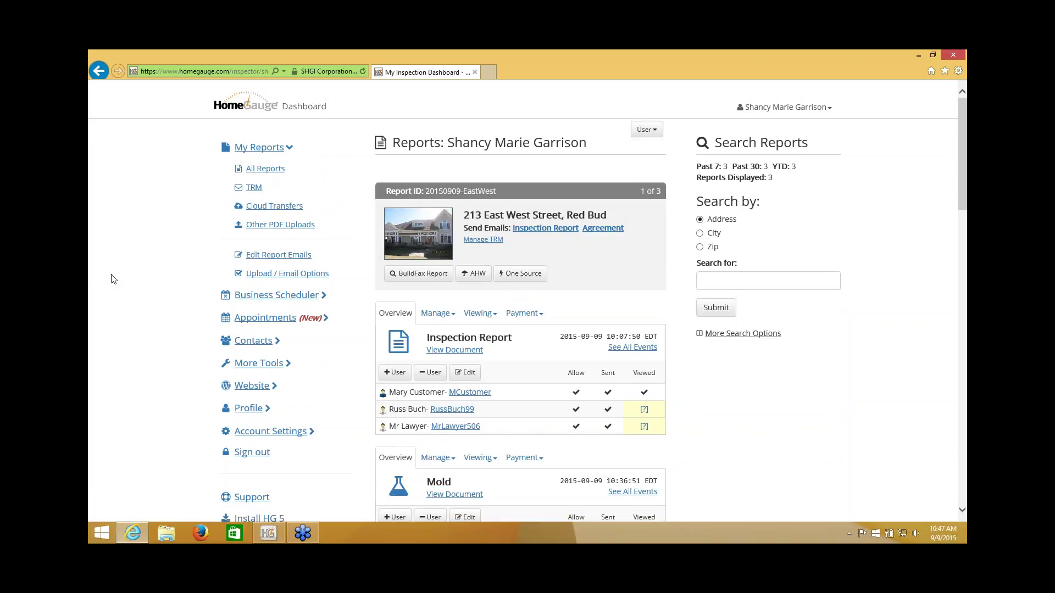
pyautogui.scroll(-3, 112, 279)
pyautogui.scroll(3, 112, 279)
pyautogui.scroll(-1, 116, 279)
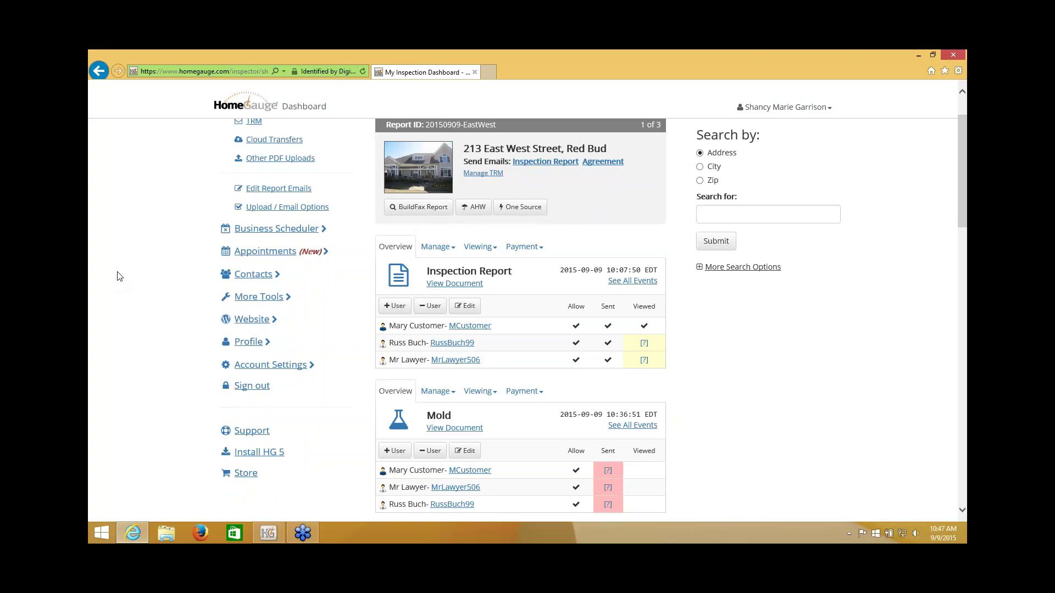
pyautogui.scroll(-1, 120, 275)
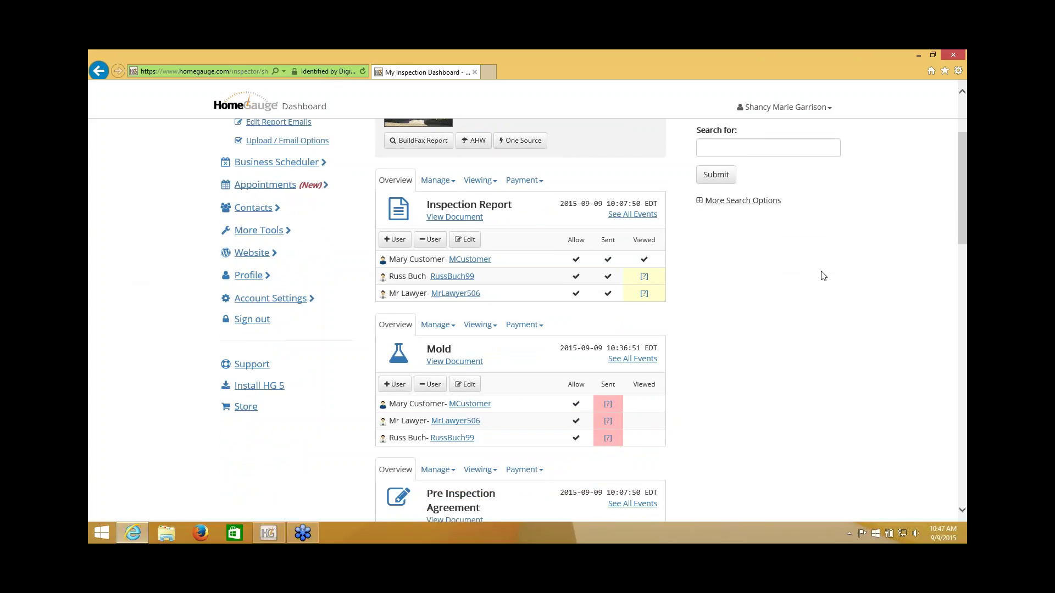
pyautogui.scroll(1, 822, 275)
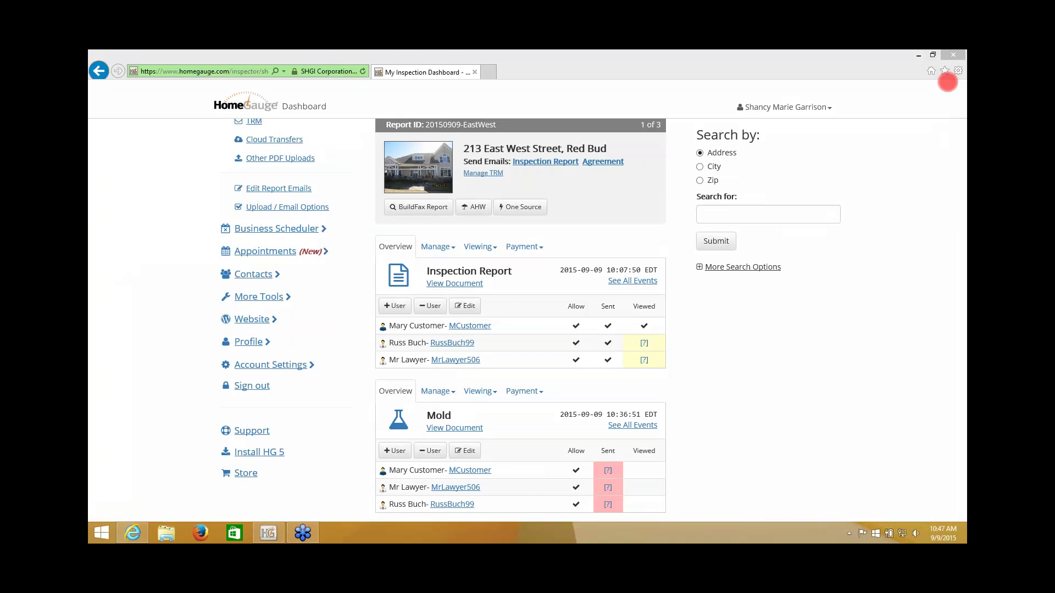
# Step: View the Inspection Report's Manage options, then dismiss them without choosing anything
pyautogui.click(428, 248)
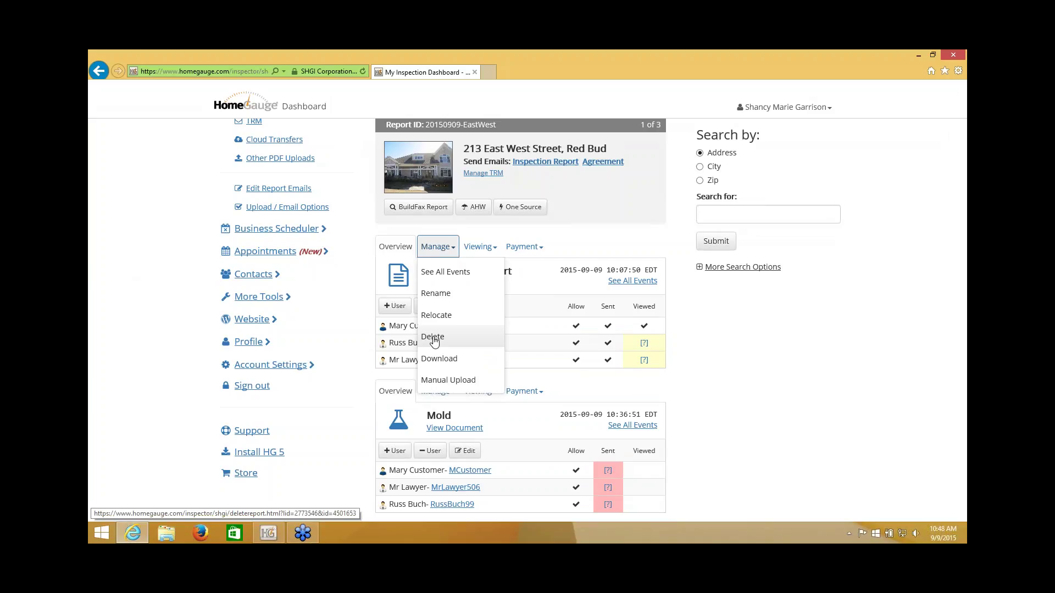
pyautogui.click(695, 343)
pyautogui.scroll(-4, 694, 324)
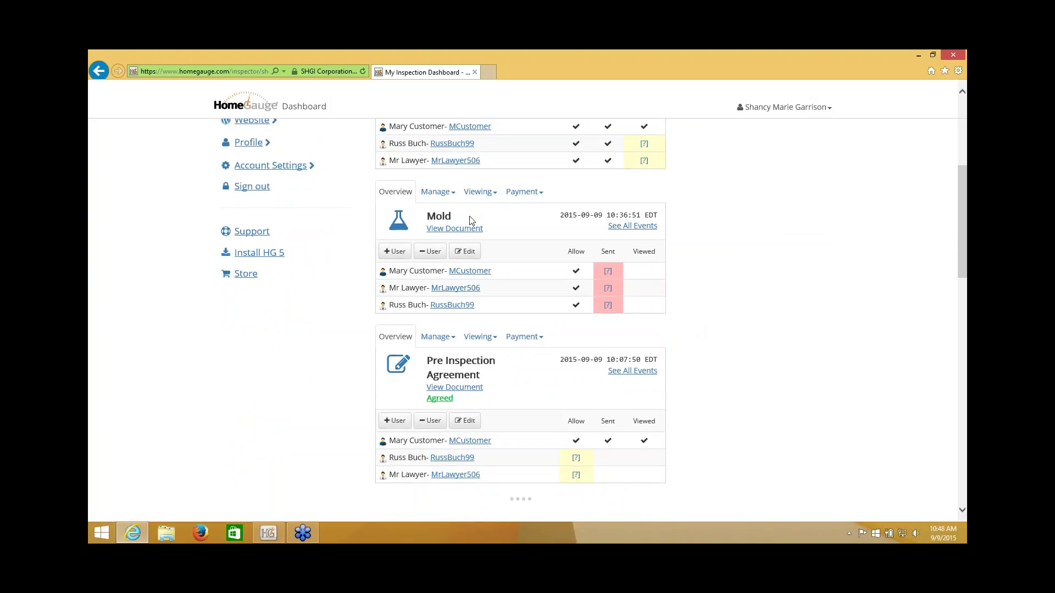
pyautogui.click(437, 192)
pyautogui.click(445, 281)
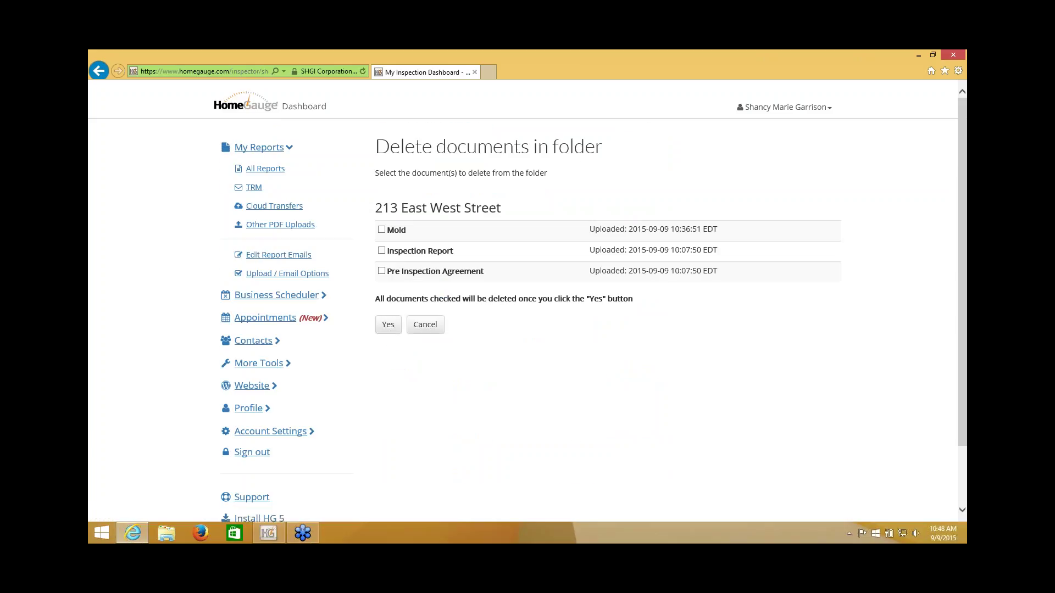
pyautogui.click(382, 230)
pyautogui.click(388, 326)
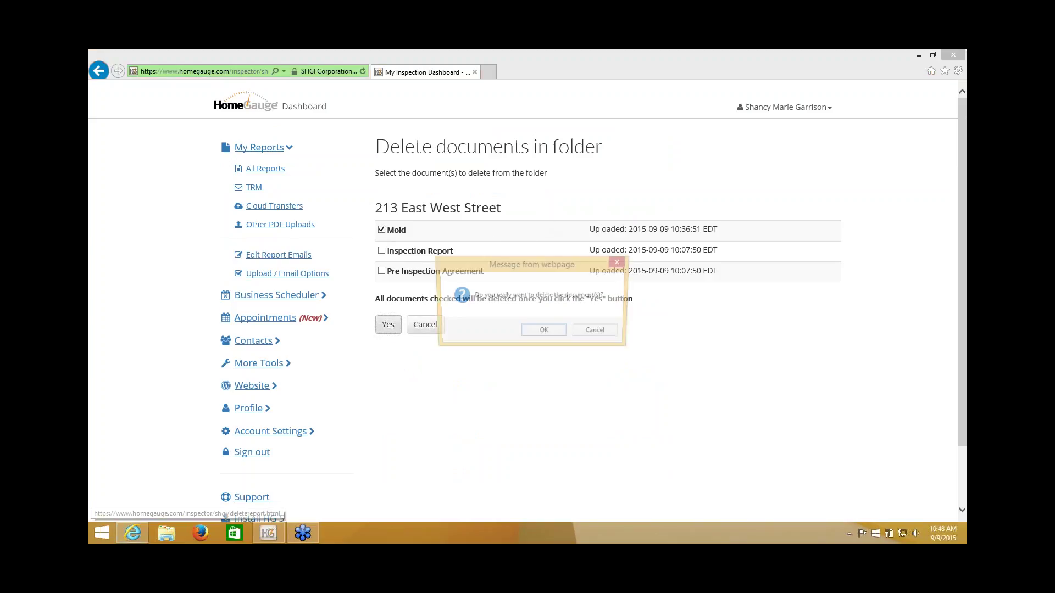
pyautogui.click(540, 335)
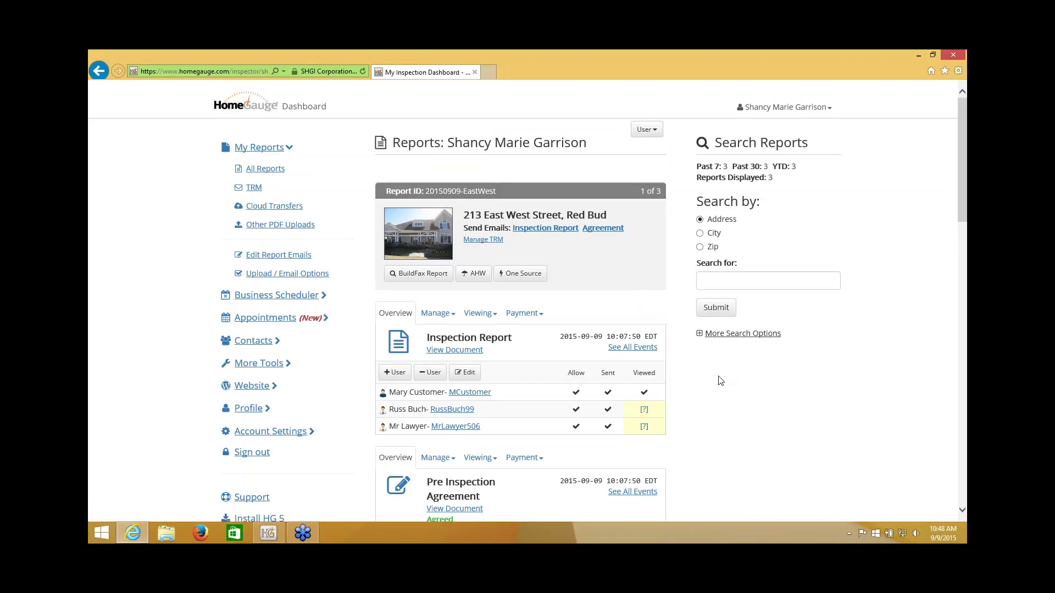
pyautogui.scroll(-3, 716, 384)
pyautogui.scroll(3, 714, 385)
pyautogui.scroll(-3, 713, 385)
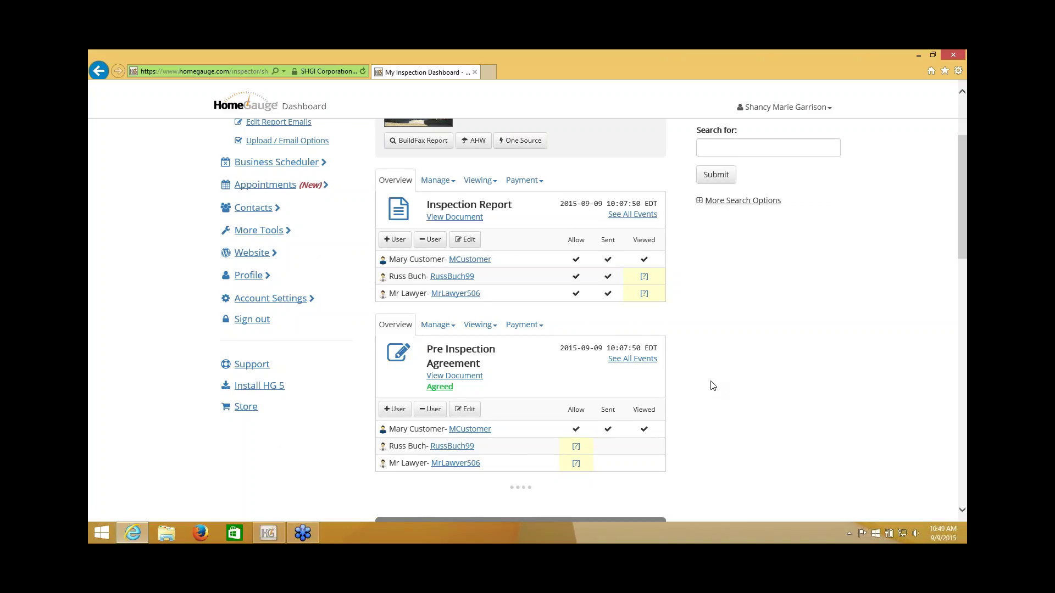
# Step: Go to Export Report List and show the year choices All and 2012–2015
pyautogui.scroll(-15, 713, 386)
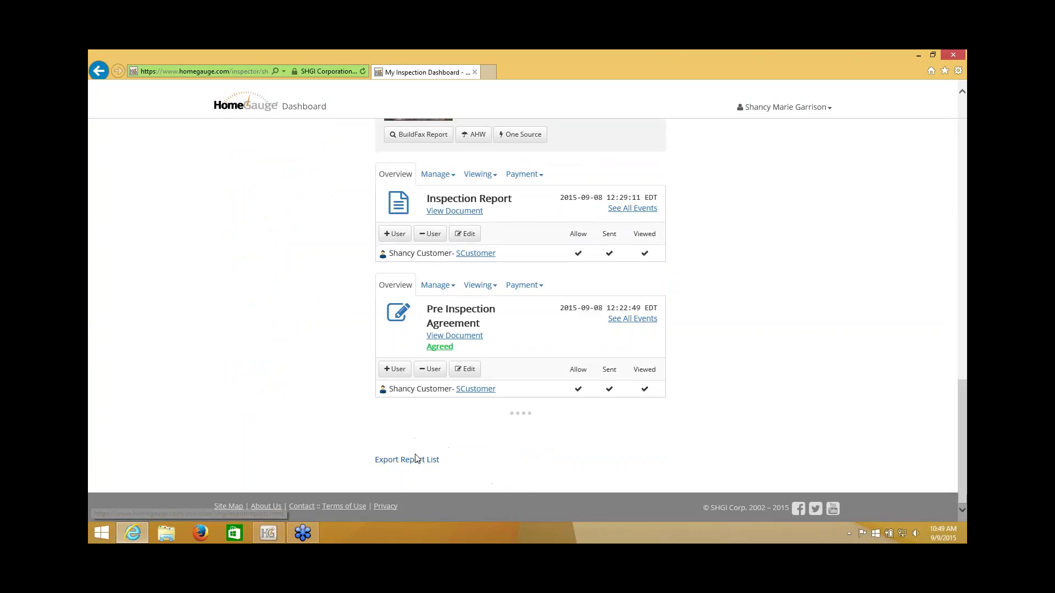
pyautogui.click(416, 462)
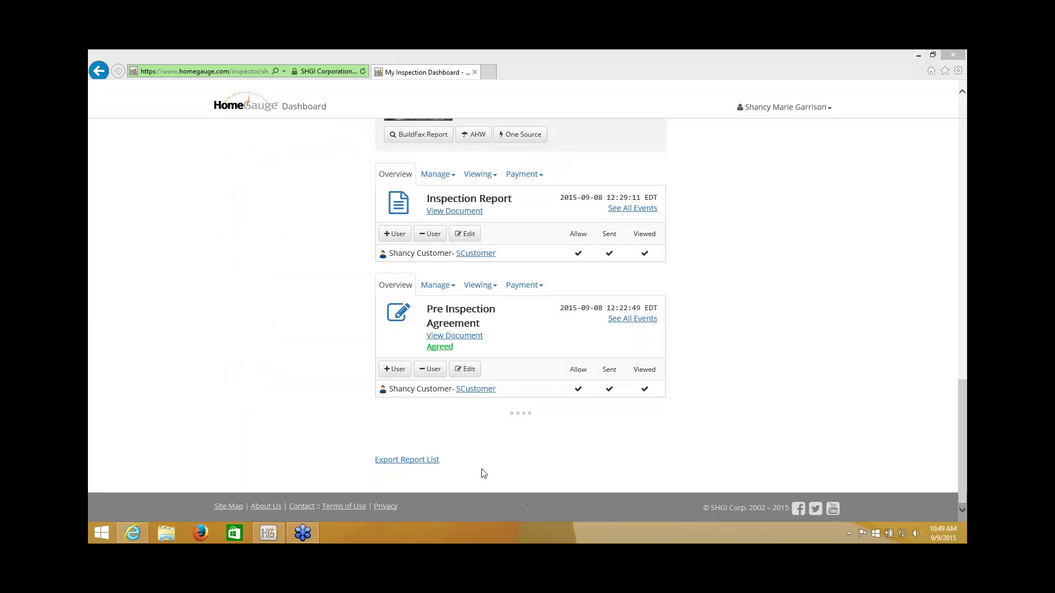
pyautogui.click(434, 461)
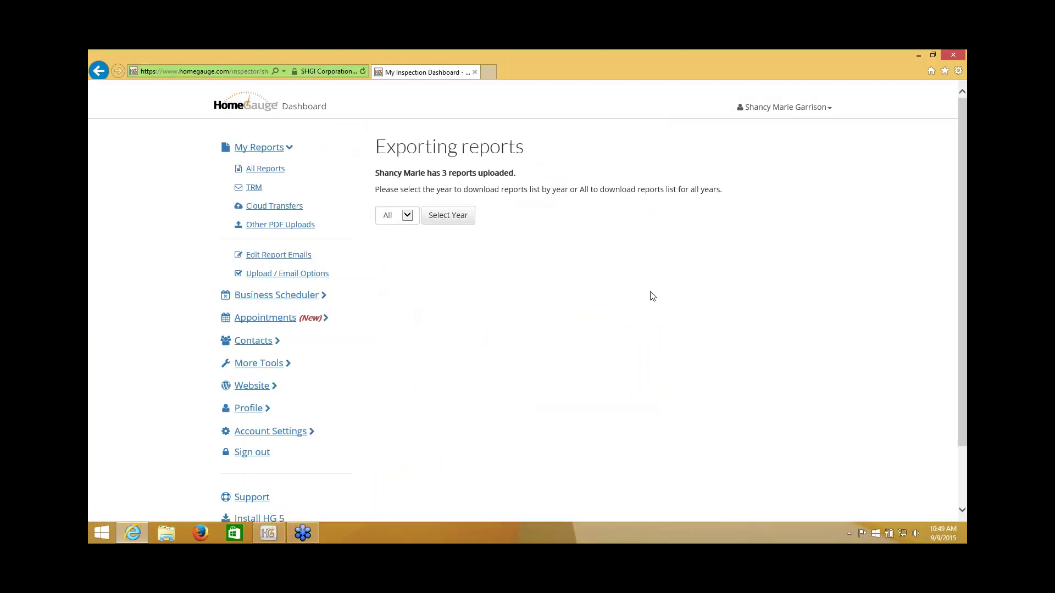
pyautogui.click(407, 216)
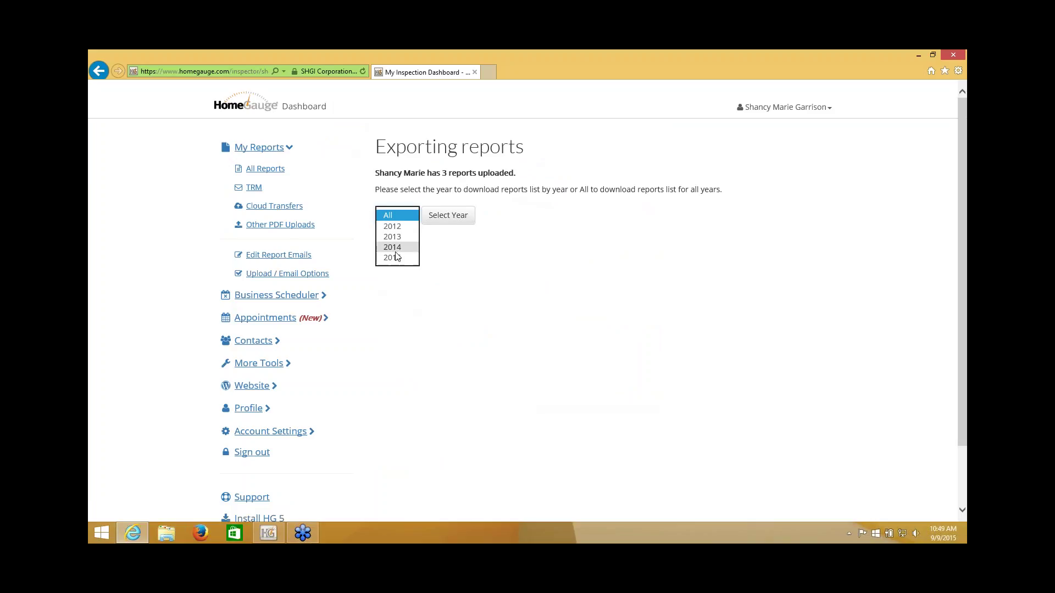